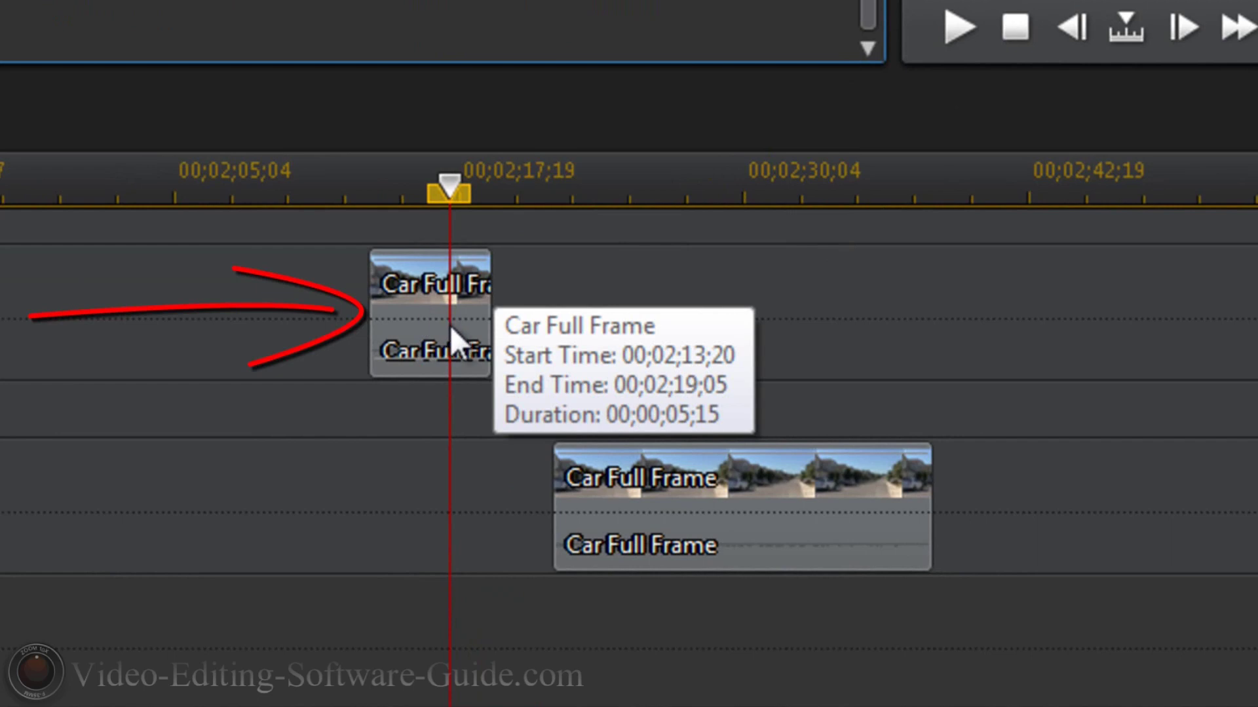
Add a timeline marker without a note at 00;02;17;09, over the shorter Car Full Frame clip on track 1.
mouse_move(450, 191)
left_mouse_down()
mouse_move(679, 235)
mouse_move(703, 219)
mouse_move(839, 230)
mouse_move(735, 236)
mouse_move(714, 190)
mouse_move(676, 186)
mouse_move(450, 191)
left_mouse_up()
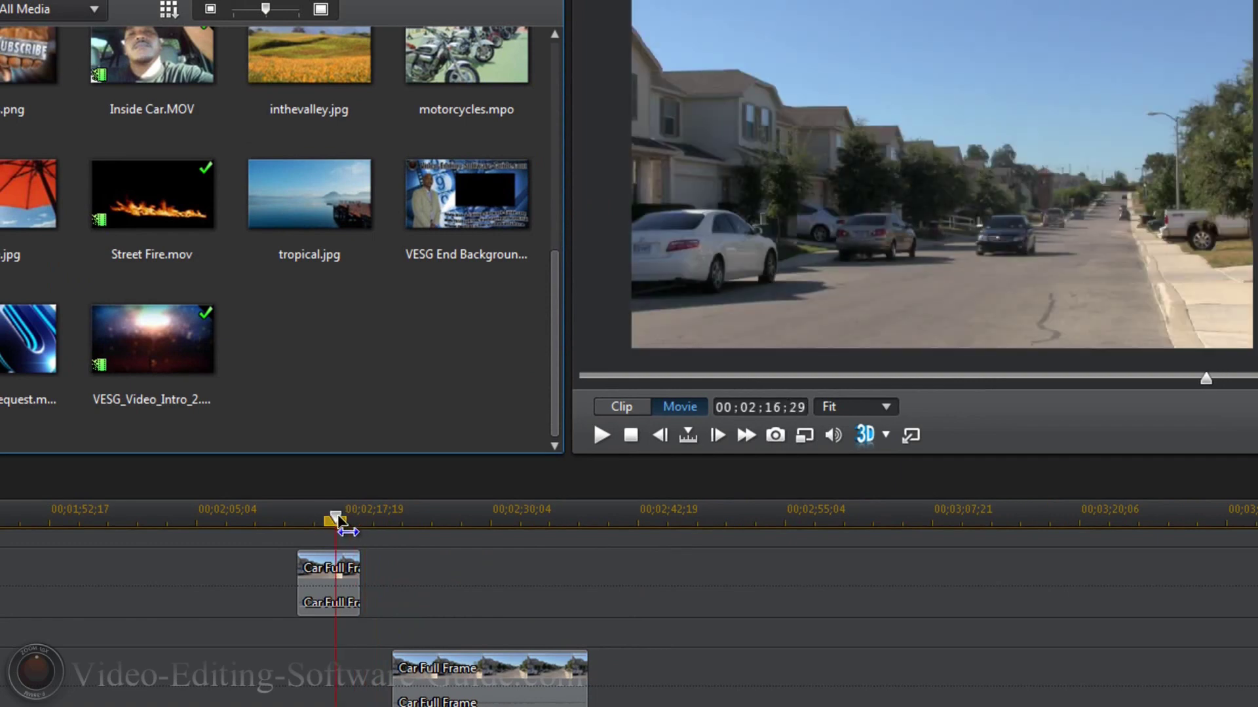
mouse_move(339, 521)
left_mouse_down()
mouse_move(315, 522)
mouse_move(341, 526)
left_mouse_up()
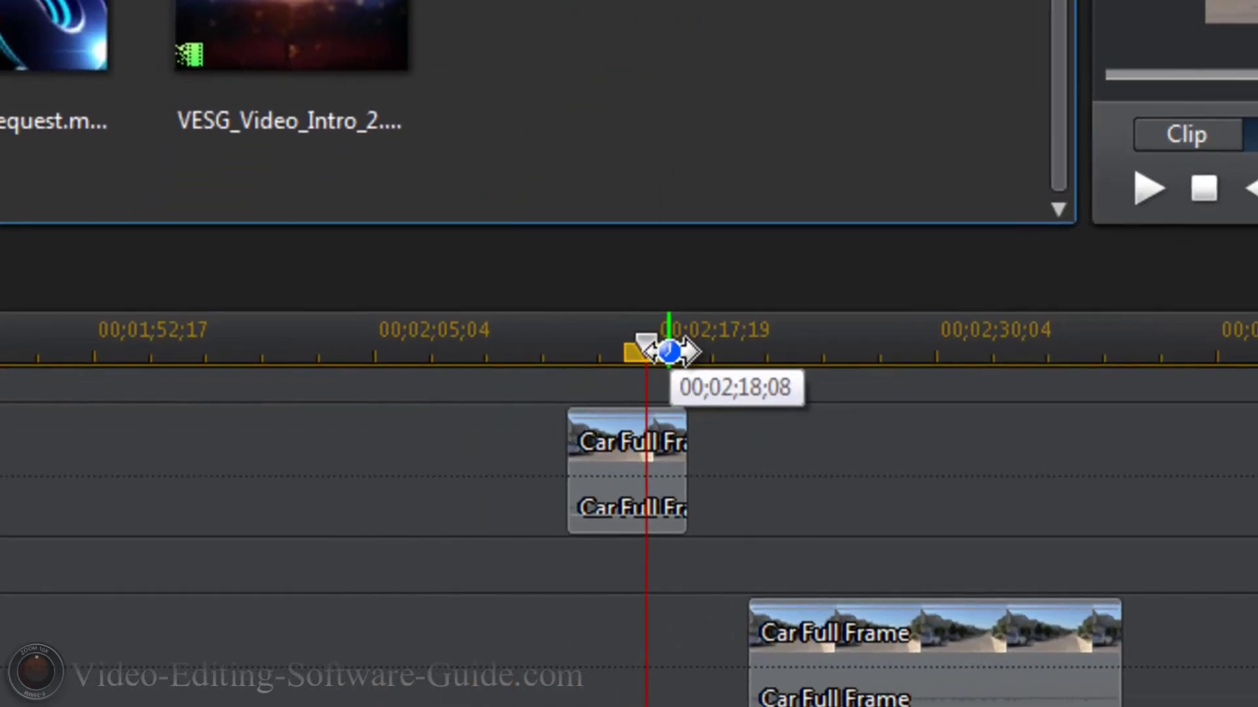
mouse_move(669, 352)
left_mouse_down()
mouse_move(716, 348)
mouse_move(643, 347)
mouse_move(648, 362)
left_mouse_up()
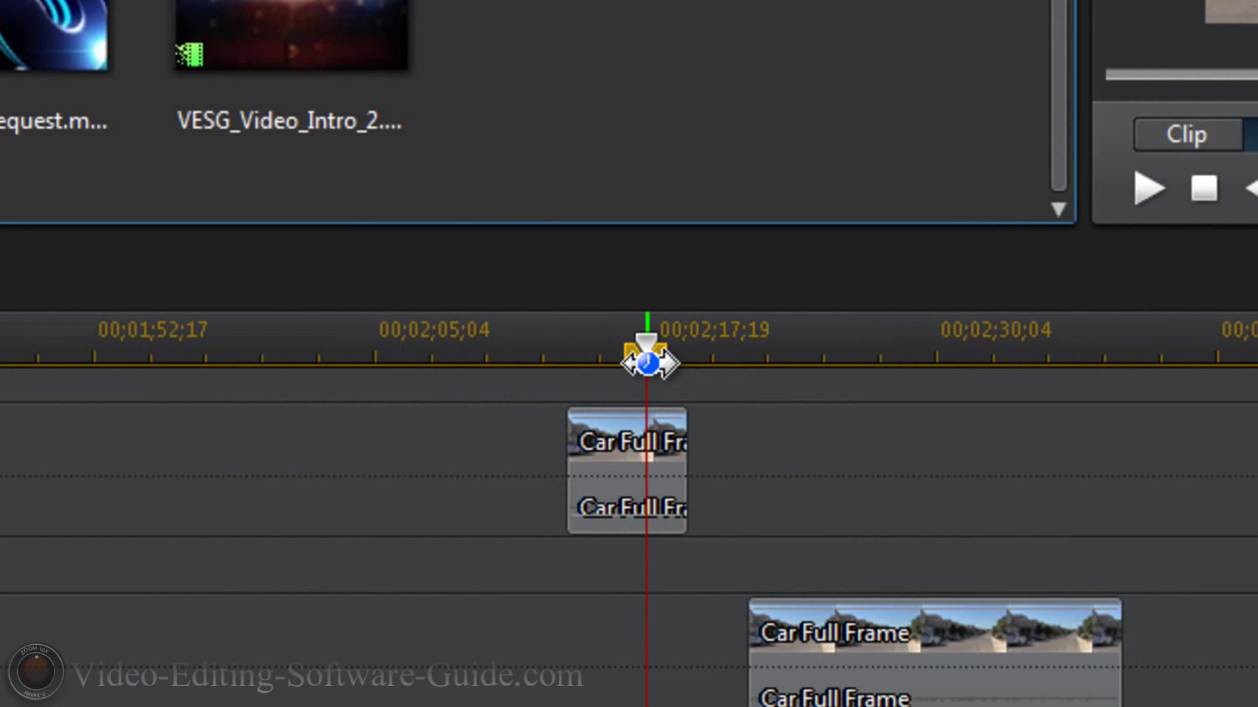
right_click(648, 363)
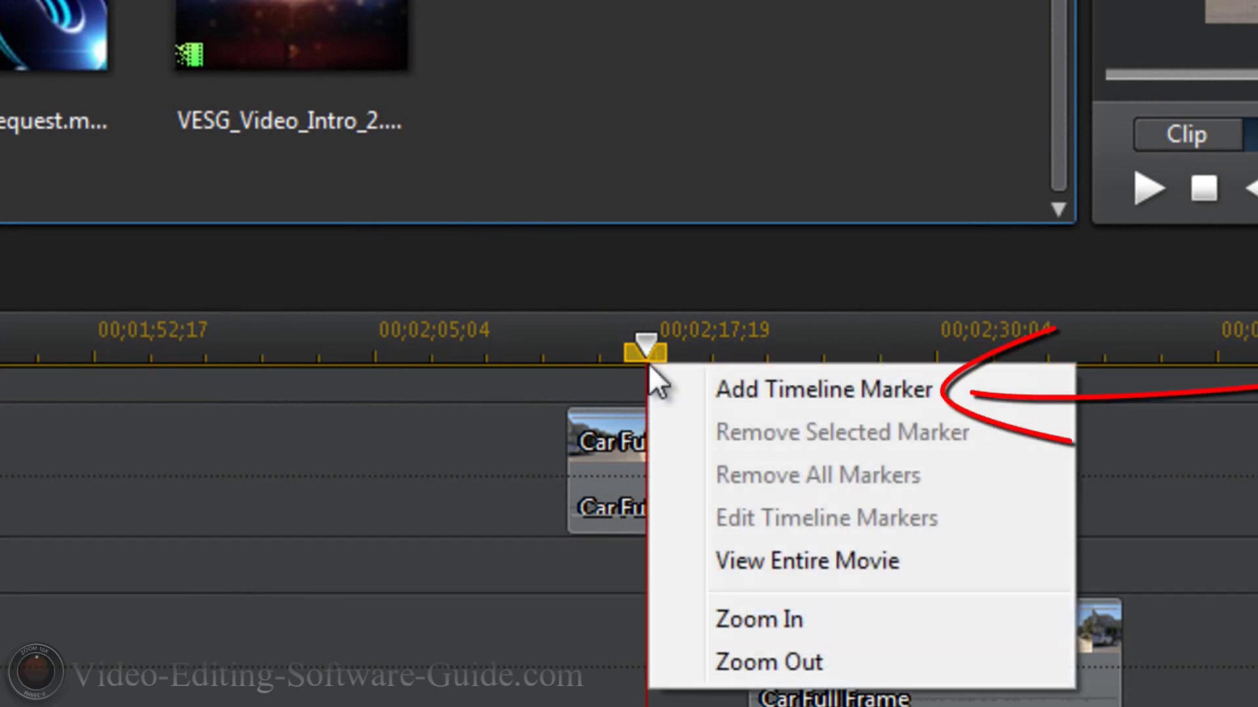
left_click(790, 394)
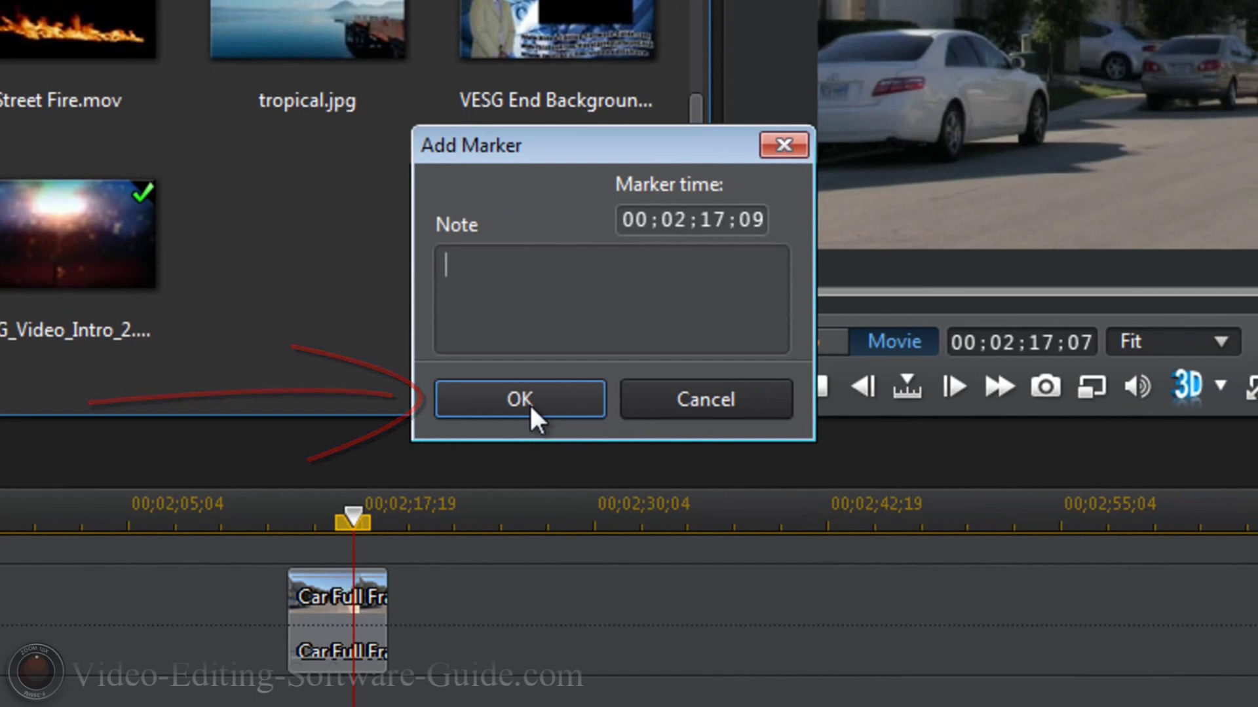
left_click(531, 406)
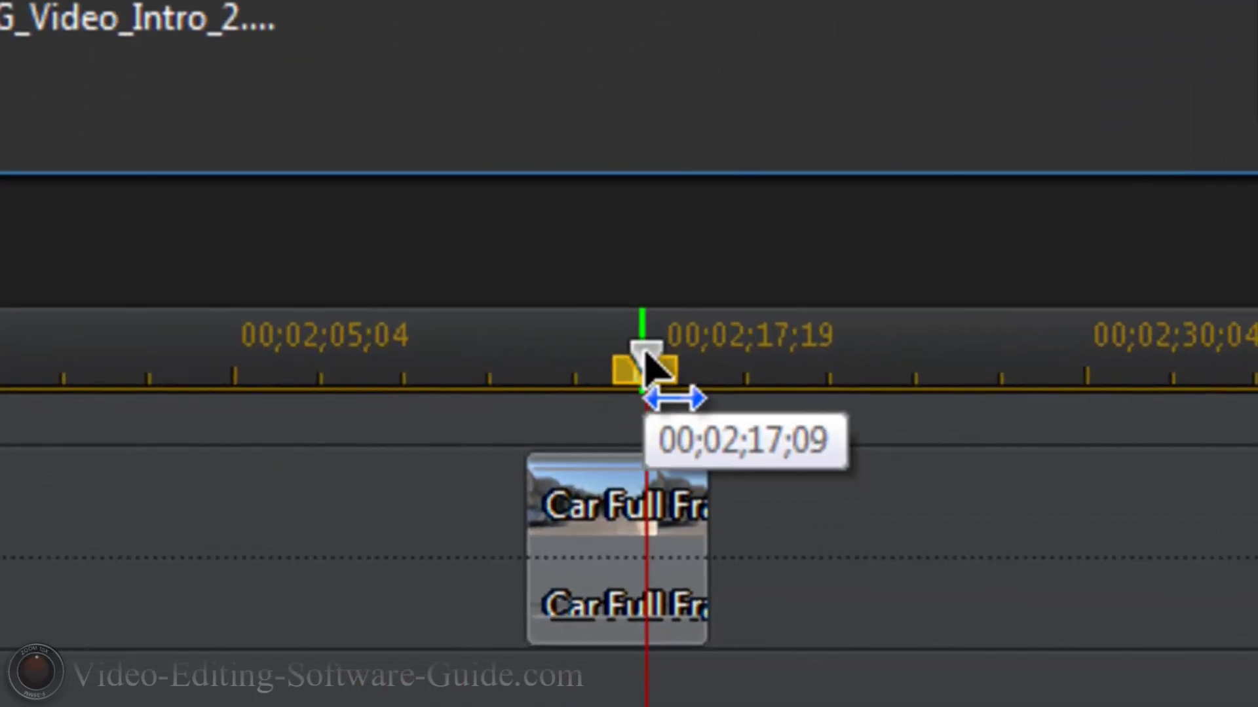
Locate the timeline marker and move the longer Car Full Frame clip on track 2 so it starts at the marker.
left_click_drag(645, 357, 767, 367)
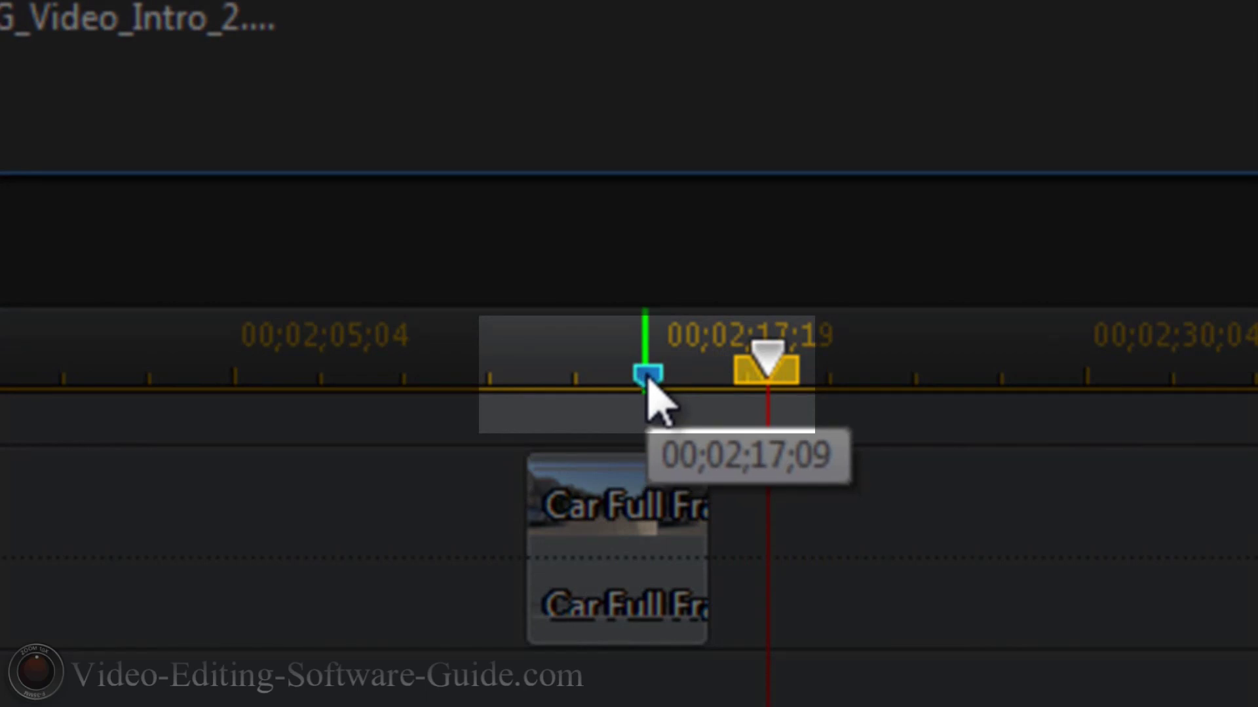
left_click(648, 383)
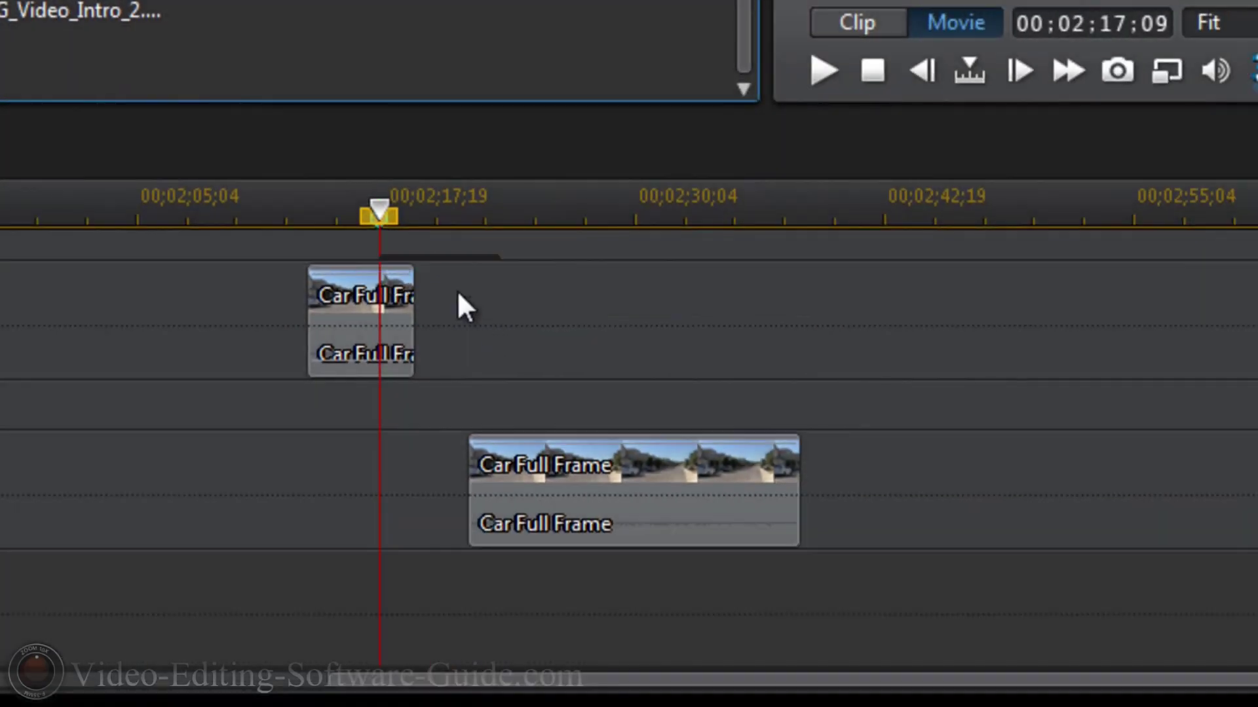
left_click_drag(384, 205, 486, 216)
left_click_drag(612, 465, 550, 465)
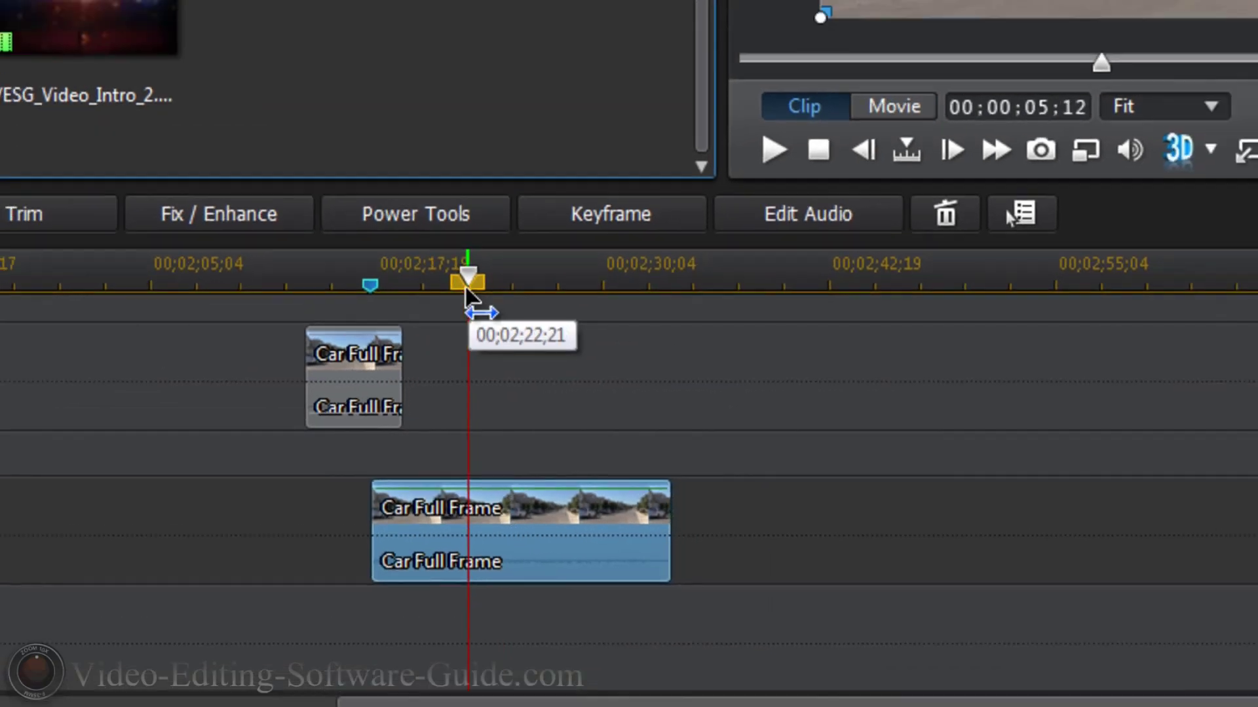
left_click_drag(467, 292, 367, 291)
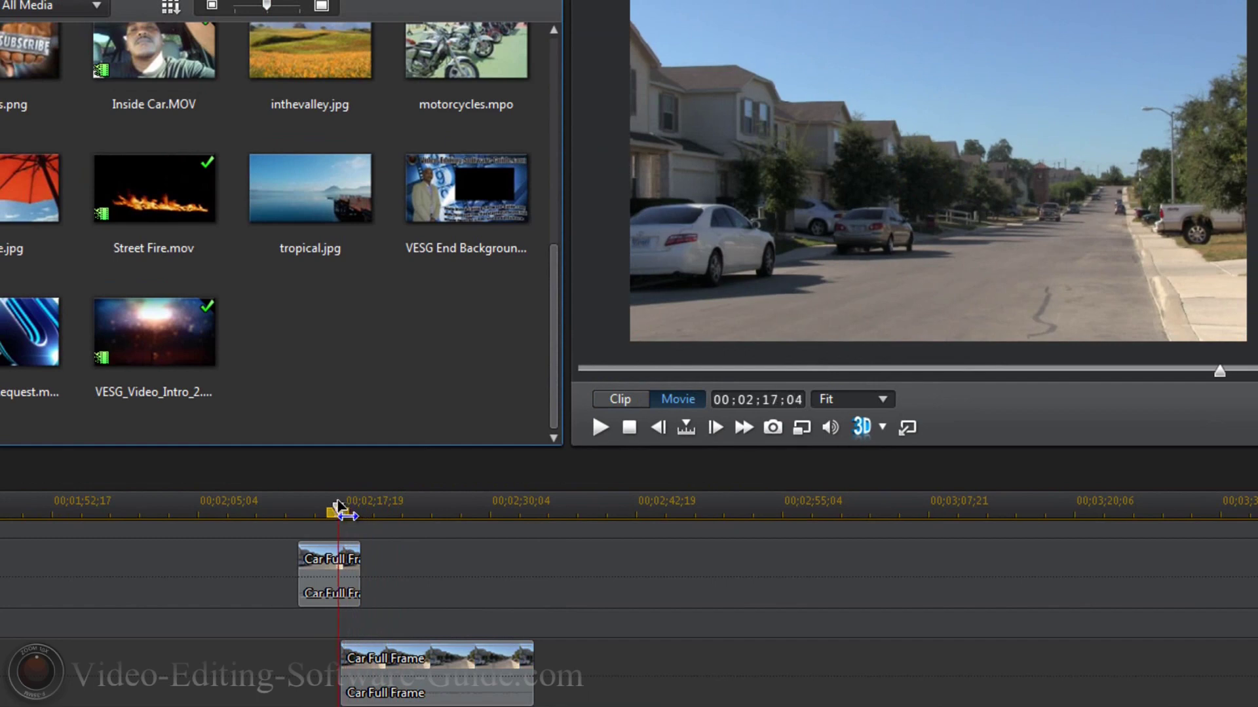
Play the whole movie from 00;02;15;20 past the timeline marker, and pause it.
left_click_drag(338, 506, 320, 506)
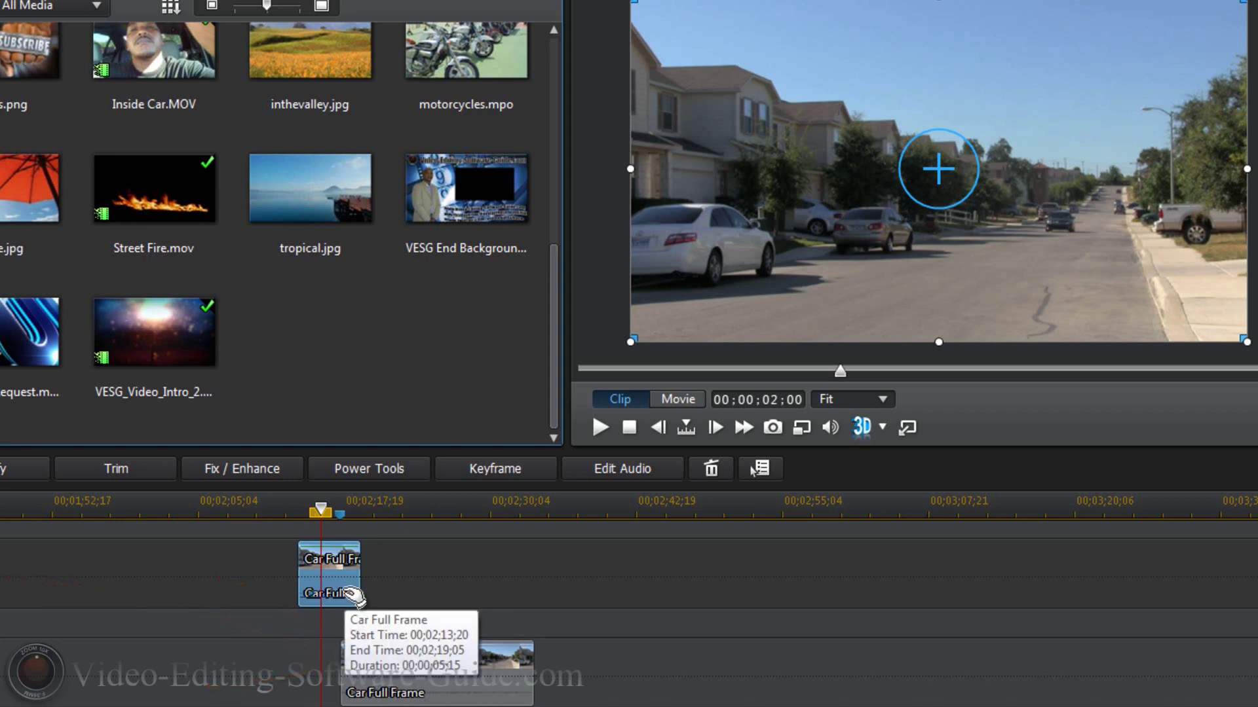
left_click(676, 398)
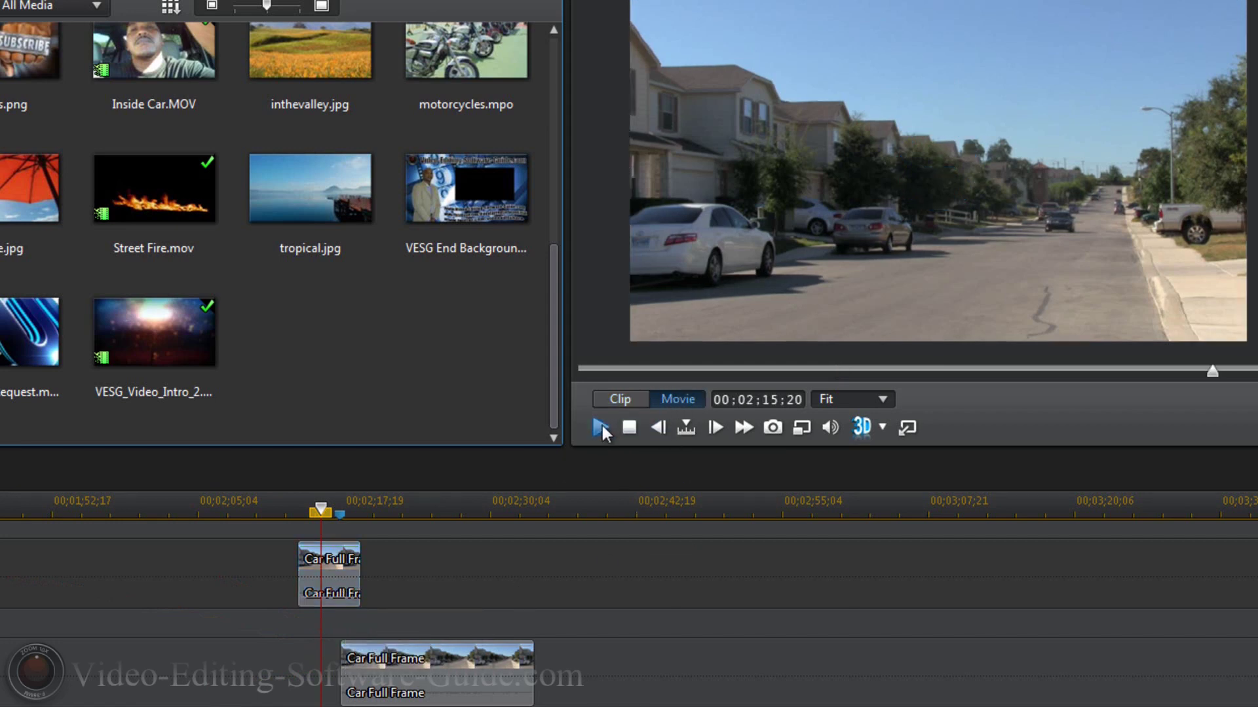
left_click(600, 427)
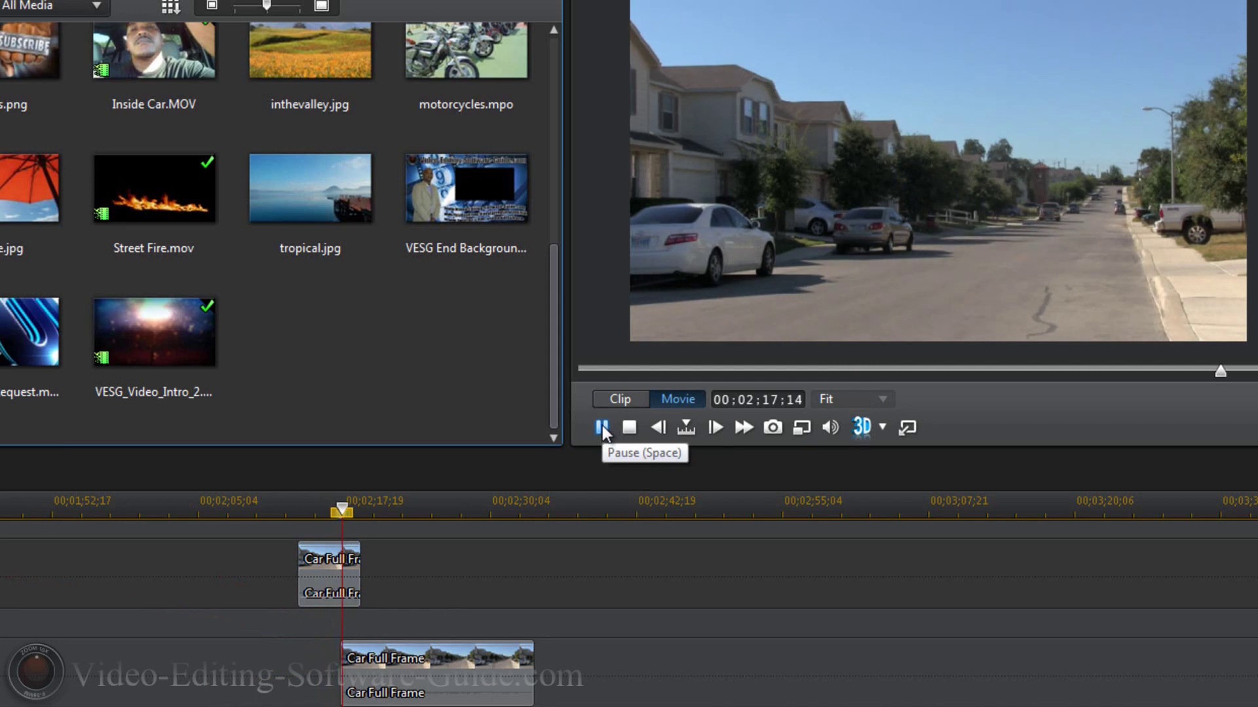
left_click(603, 426)
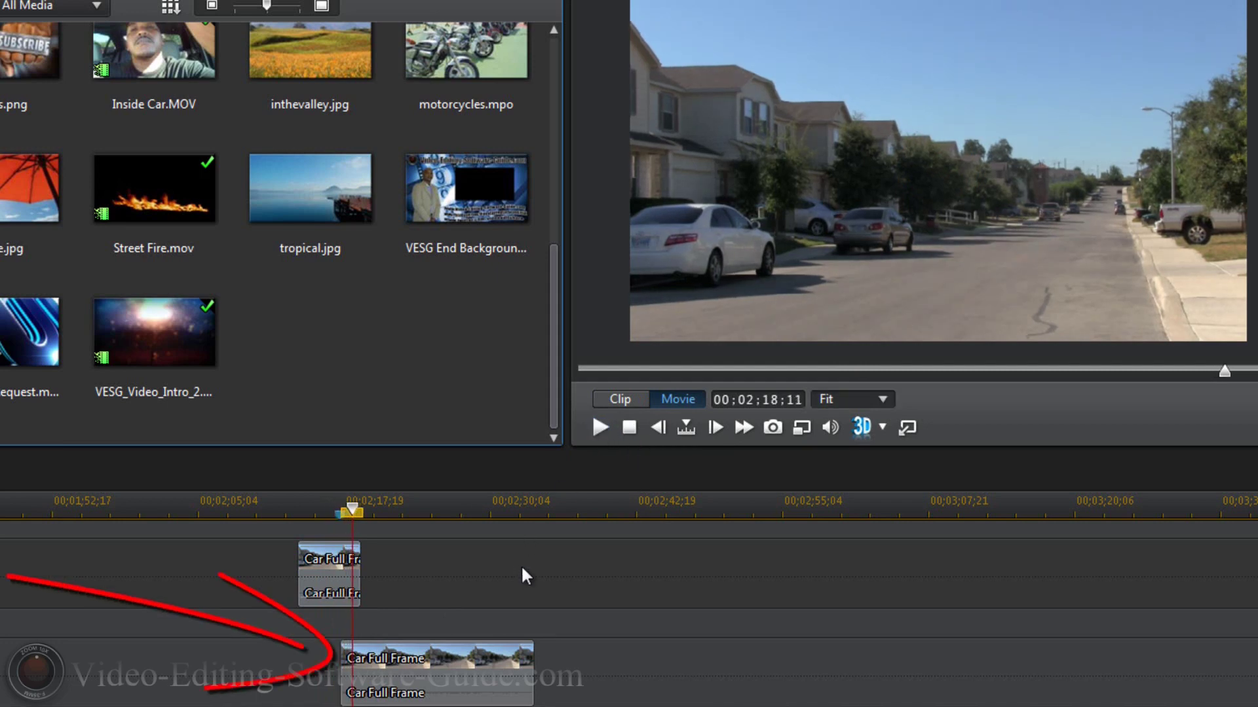
Shift the longer Car Full Frame clip further along track 2, and place Street Fire.mov on track 3 at the timeline marker.
left_click(426, 661)
left_click_drag(489, 655, 619, 658)
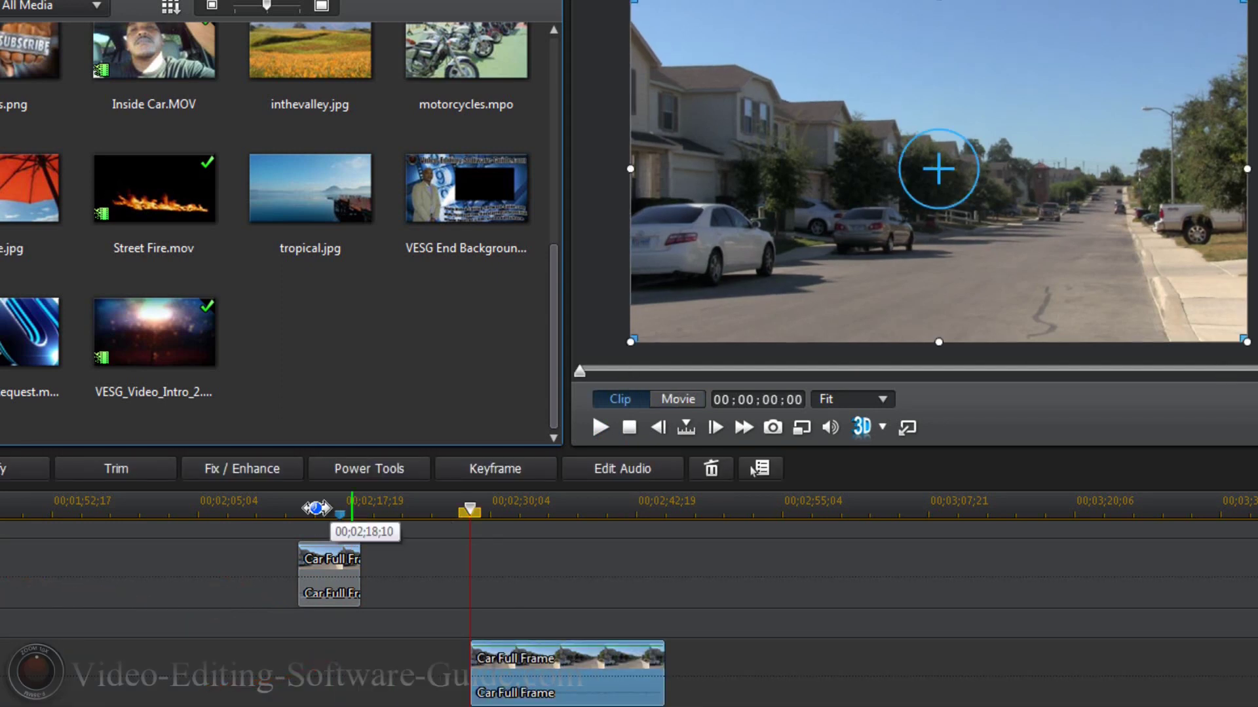
left_click(157, 190)
mouse_move(157, 190)
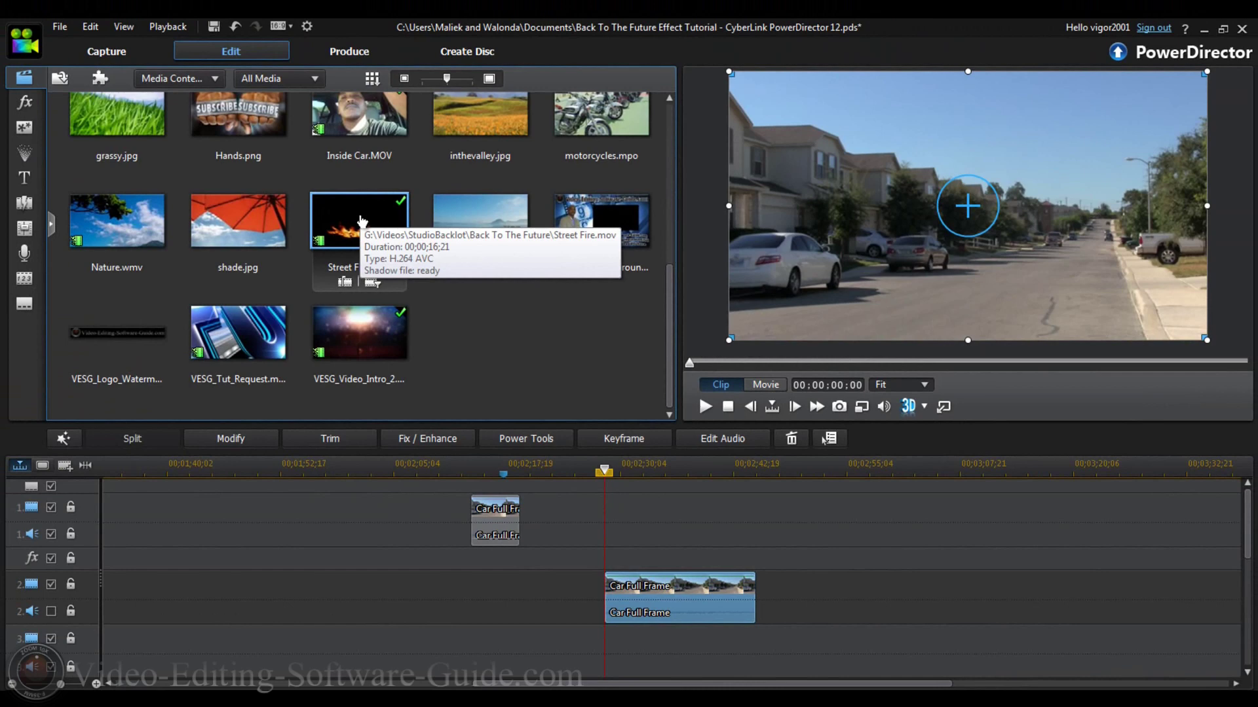
mouse_move(360, 221)
left_mouse_down()
mouse_move(348, 283)
mouse_move(484, 586)
mouse_move(487, 633)
mouse_move(501, 639)
left_mouse_up()
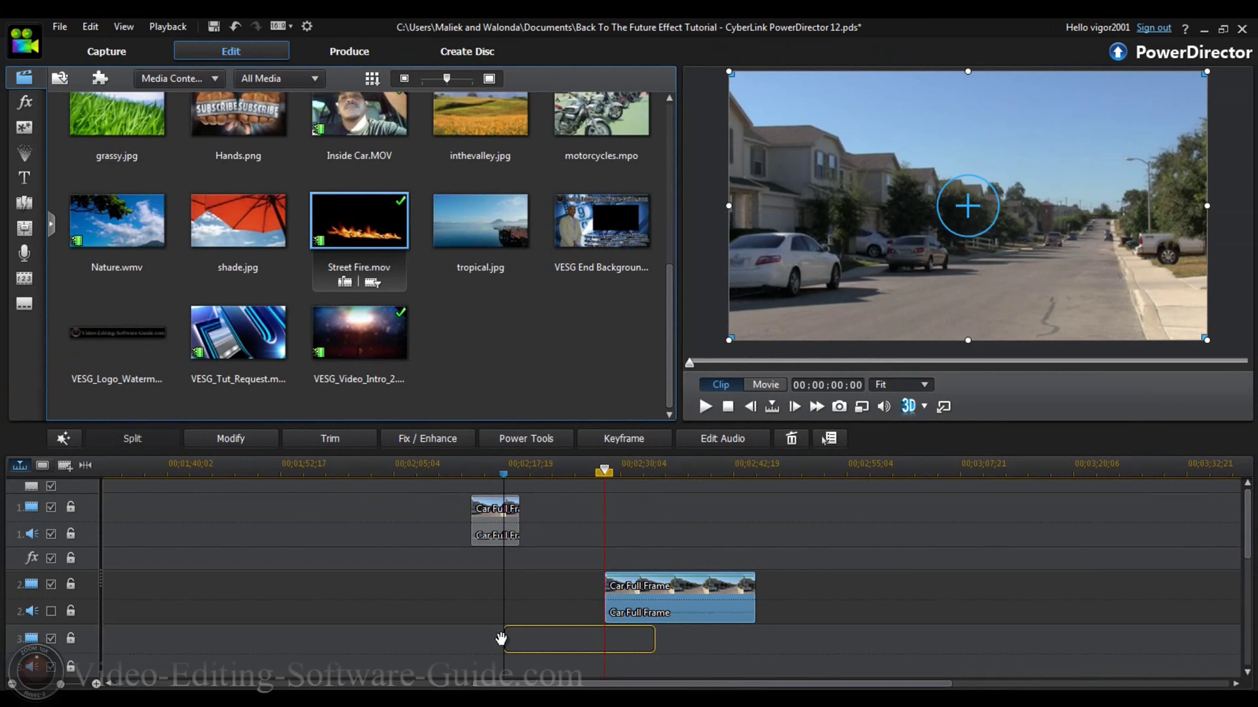
left_click_drag(501, 639, 501, 639)
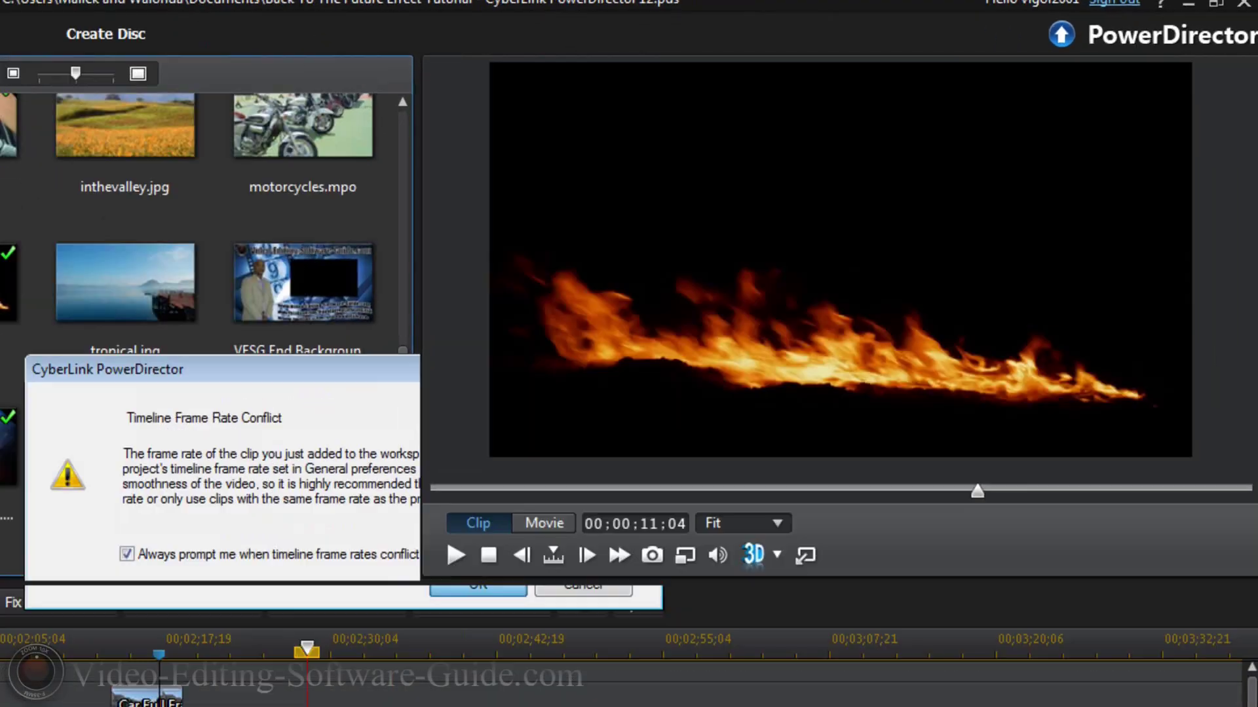
left_click(719, 427)
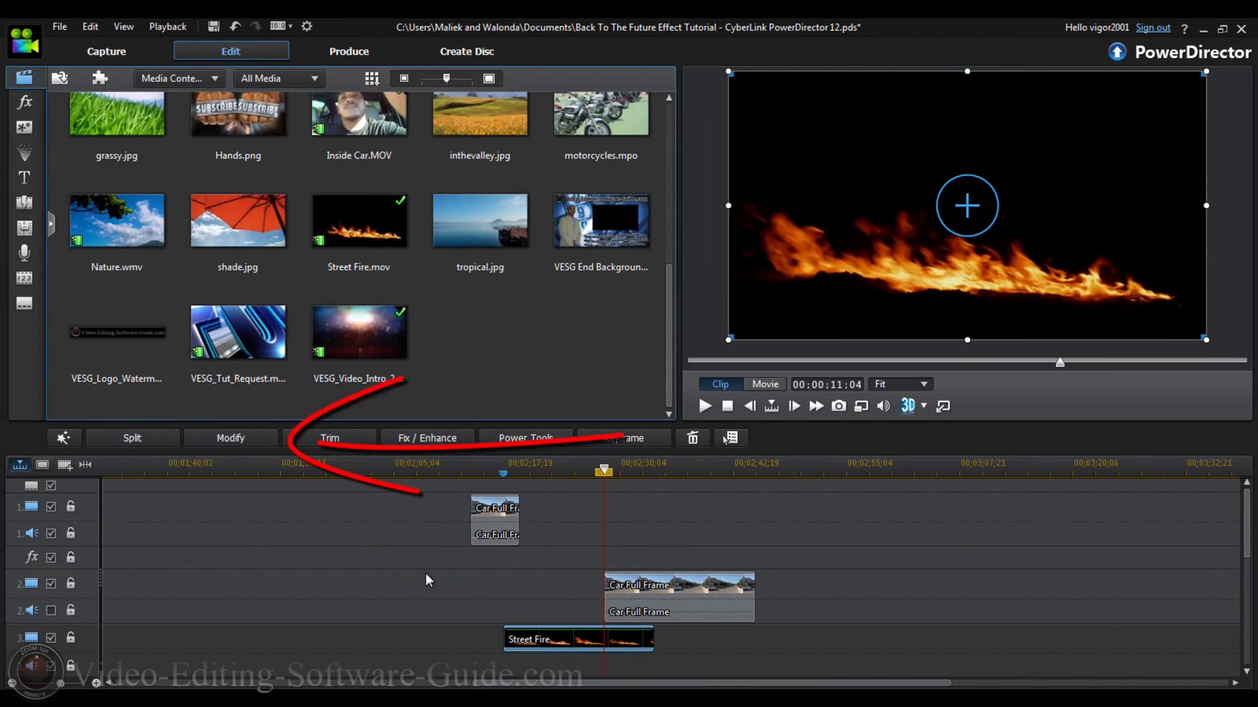
Open the Street Fire clip in the PiP Designer and enable chroma key to remove its black background.
left_click(238, 443)
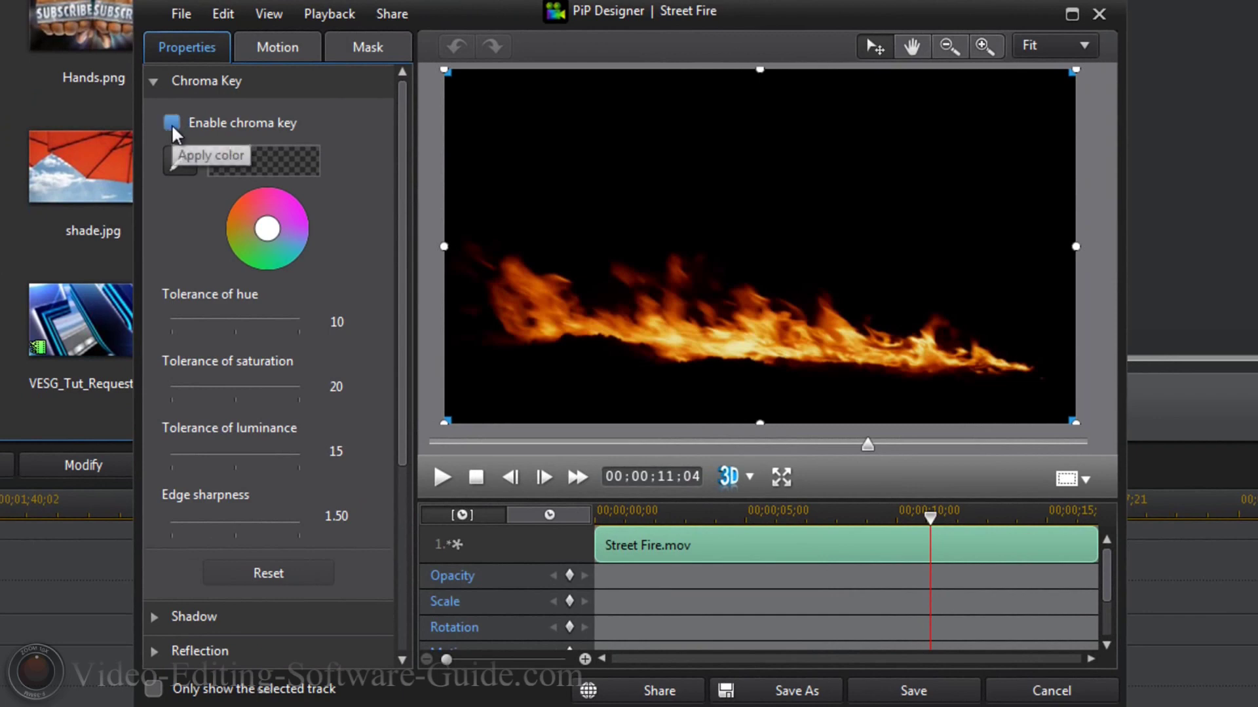
left_click(157, 84)
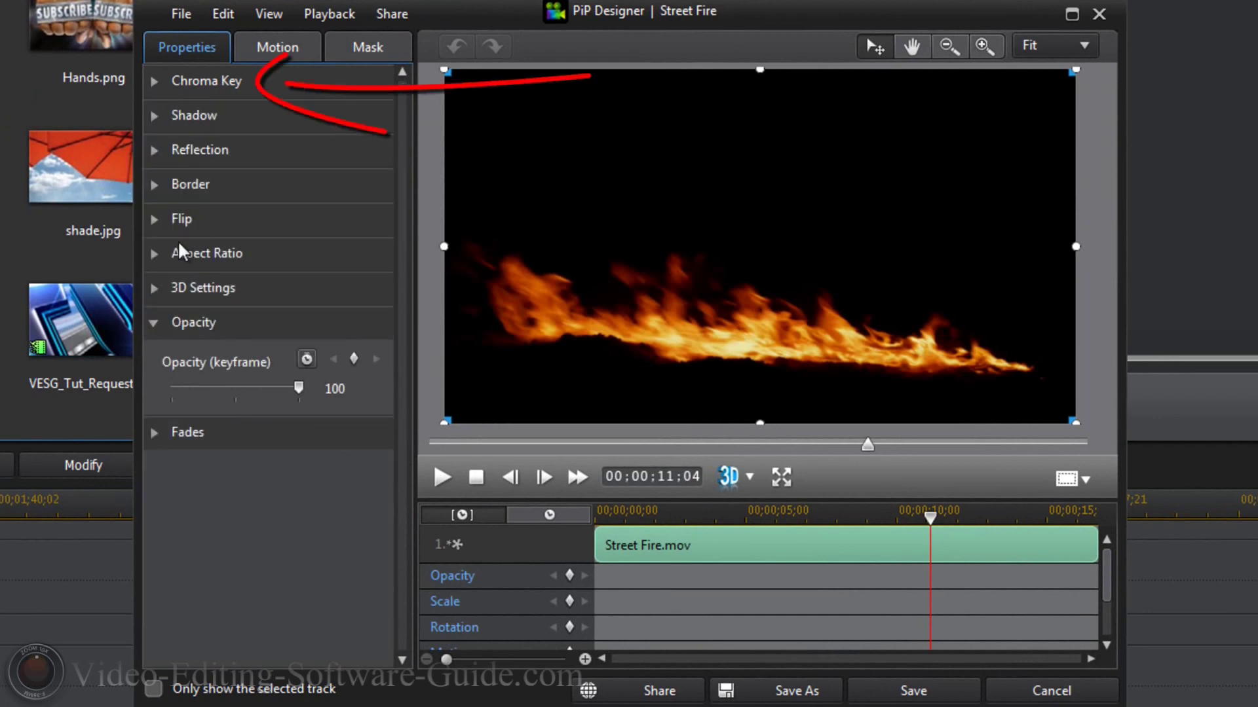
left_click(155, 84)
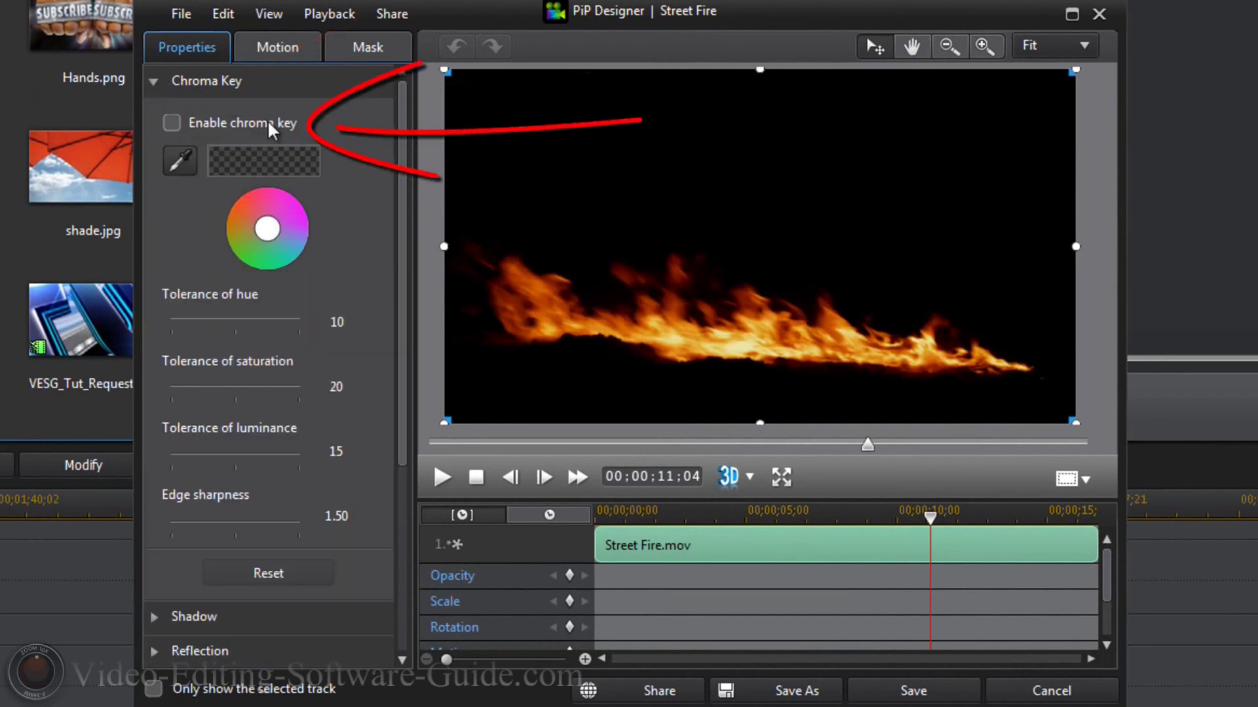
left_click(172, 125)
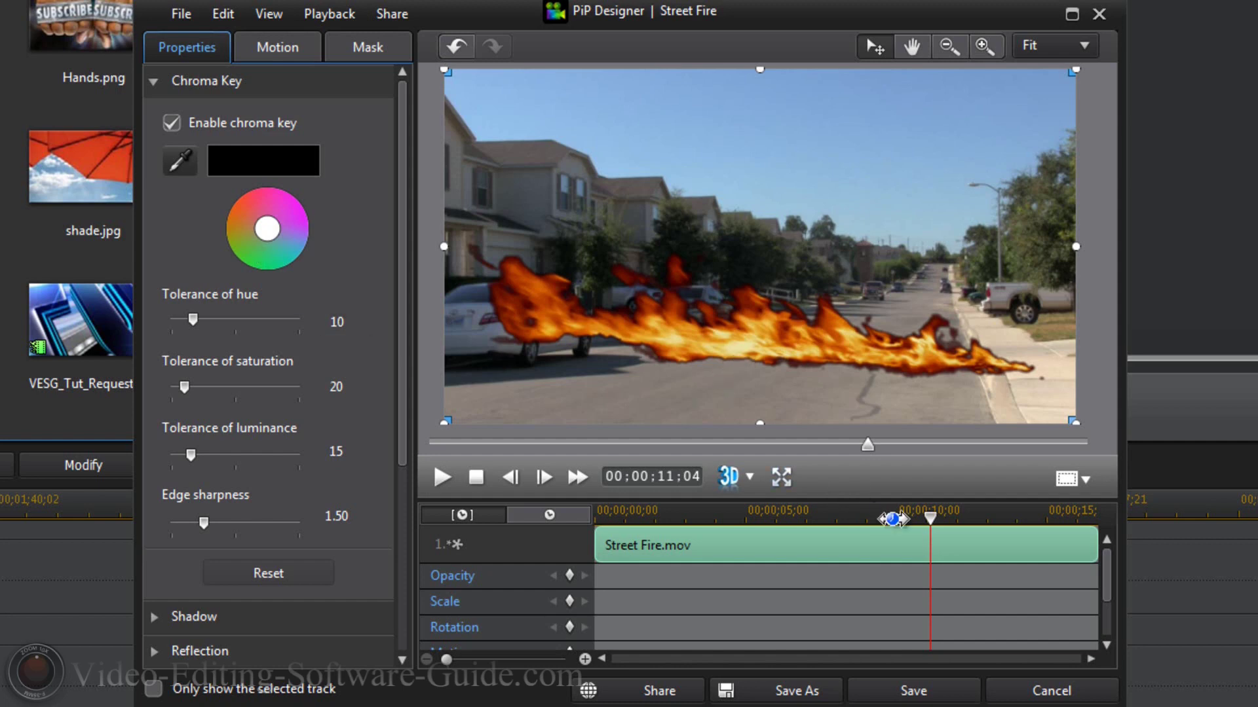
At the clip's first frame, rotate the fire counterclockwise, position it as a trail on the road ending beside the dark car, and save.
left_click_drag(930, 520, 561, 517)
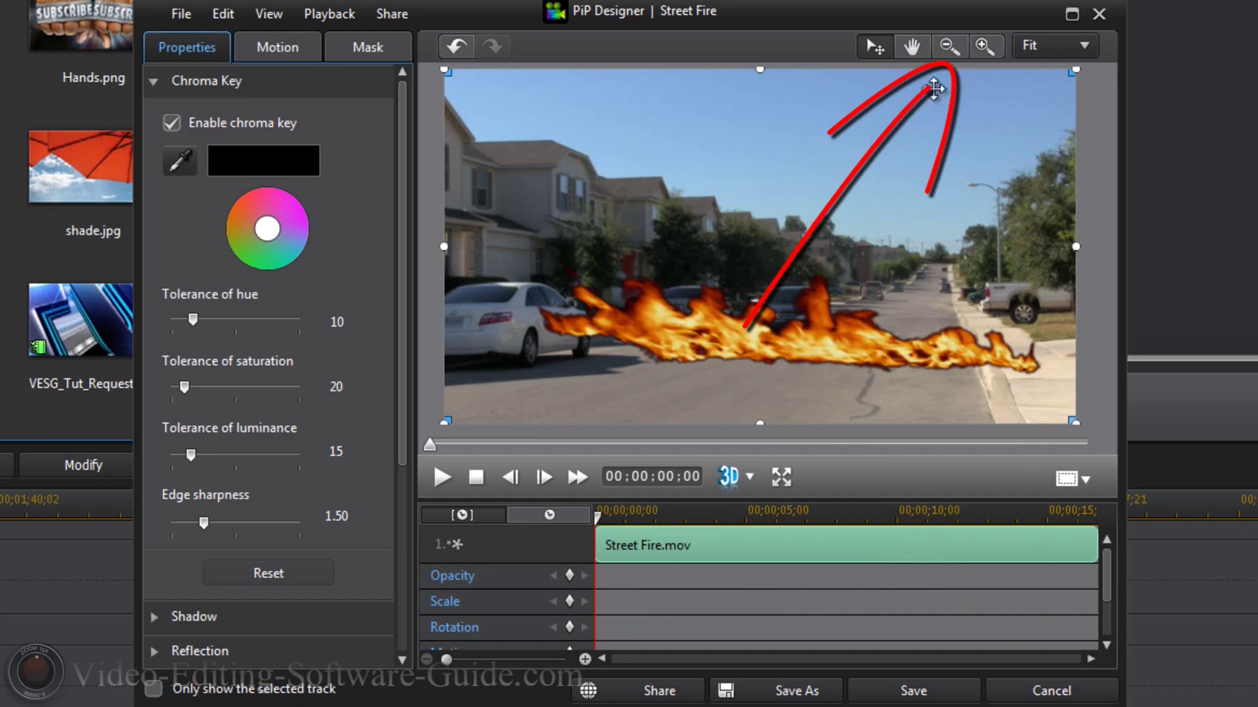
left_click(948, 54)
left_click(948, 52)
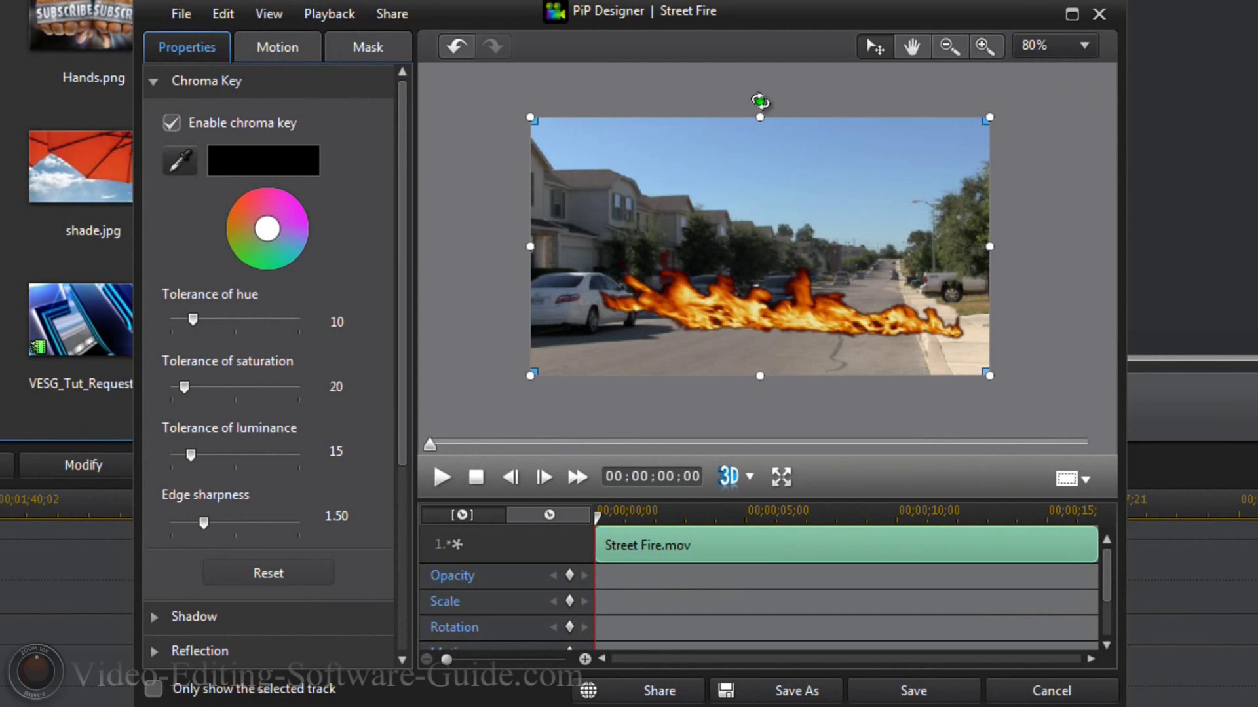
left_click_drag(758, 101, 659, 139)
left_click_drag(789, 227, 623, 354)
left_click_drag(470, 303, 509, 207)
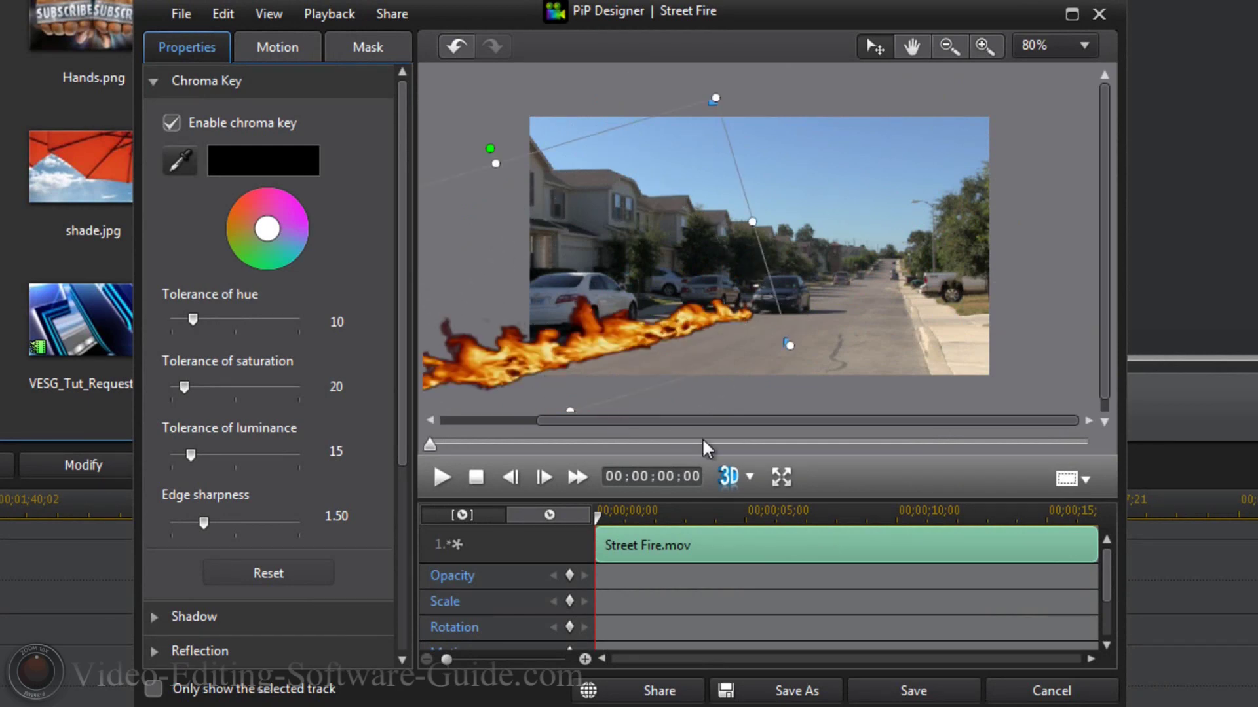
mouse_move(433, 449)
left_mouse_down()
mouse_move(490, 458)
mouse_move(435, 454)
left_mouse_up()
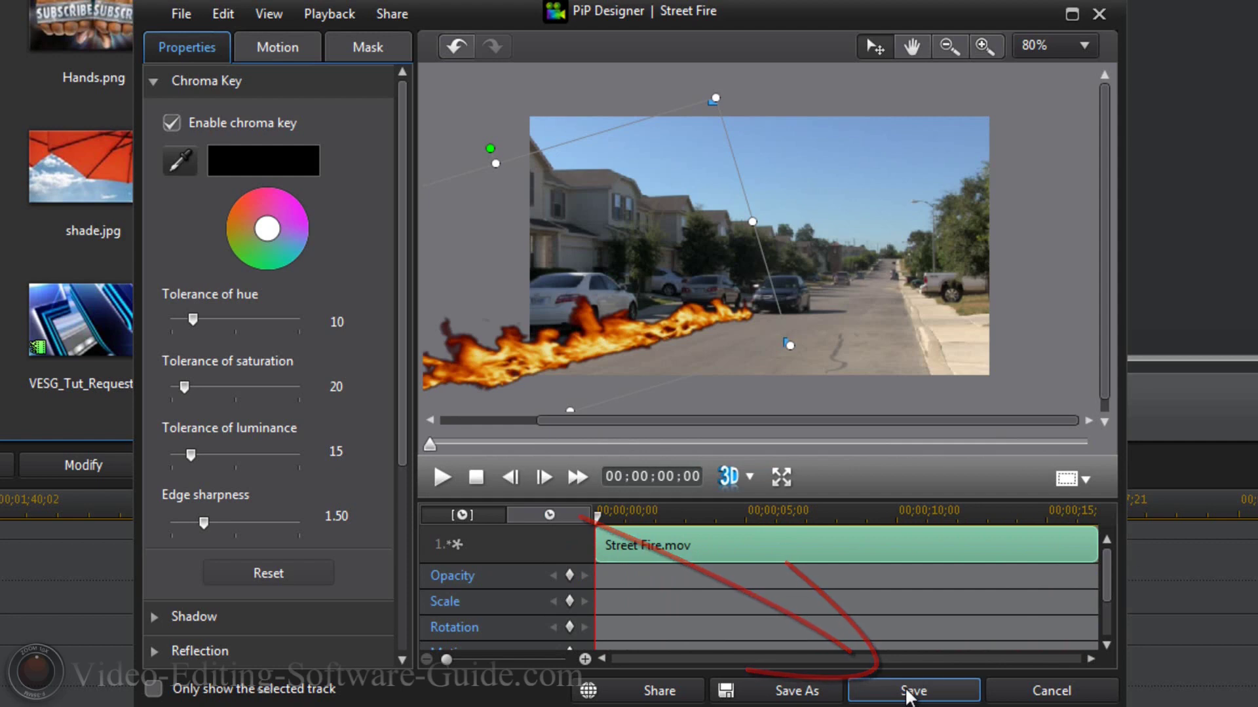
left_click(907, 696)
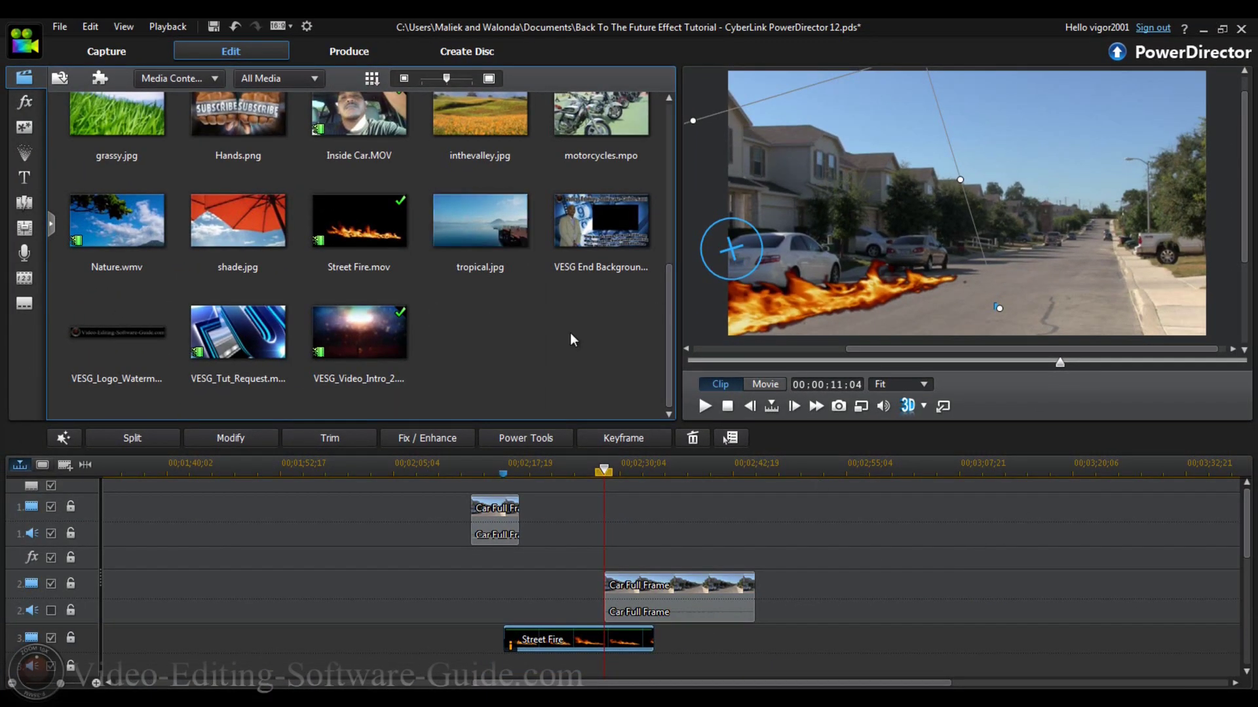
Place a second copy of Street Fire.mov on track 4 at the timeline marker, accepting the frame rate conflict.
left_click_drag(1246, 520, 1243, 544)
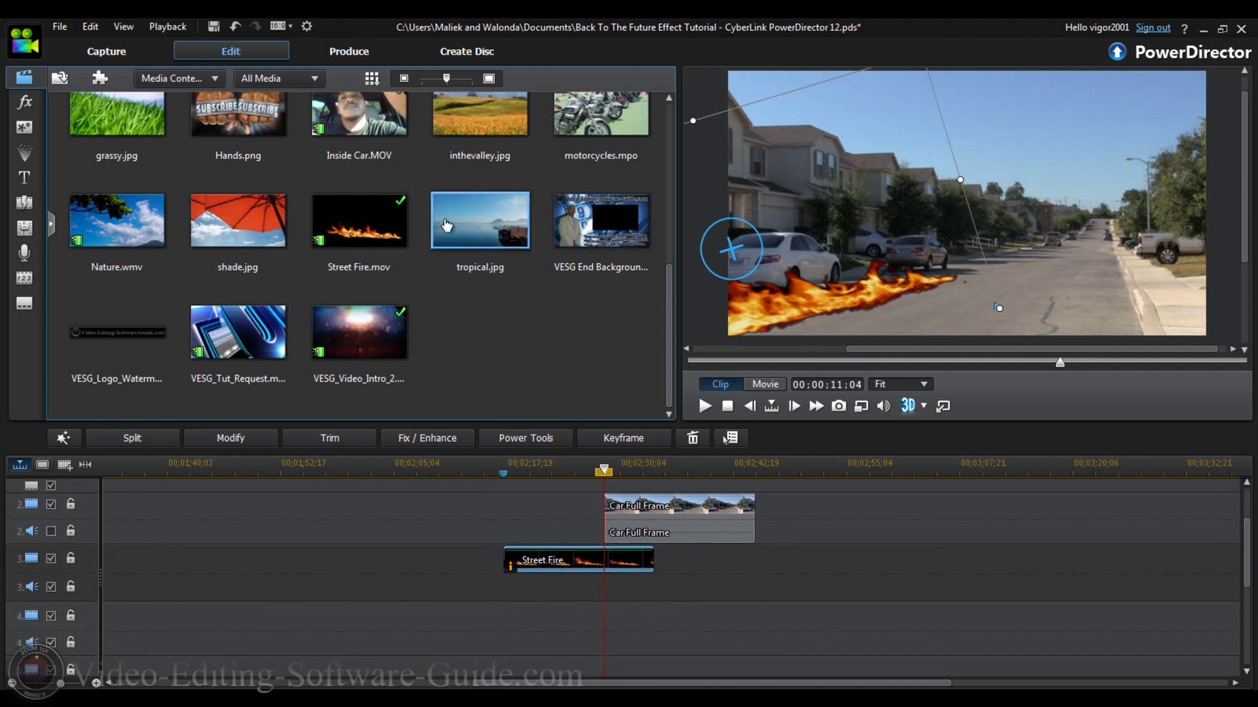
left_click_drag(359, 223, 503, 651)
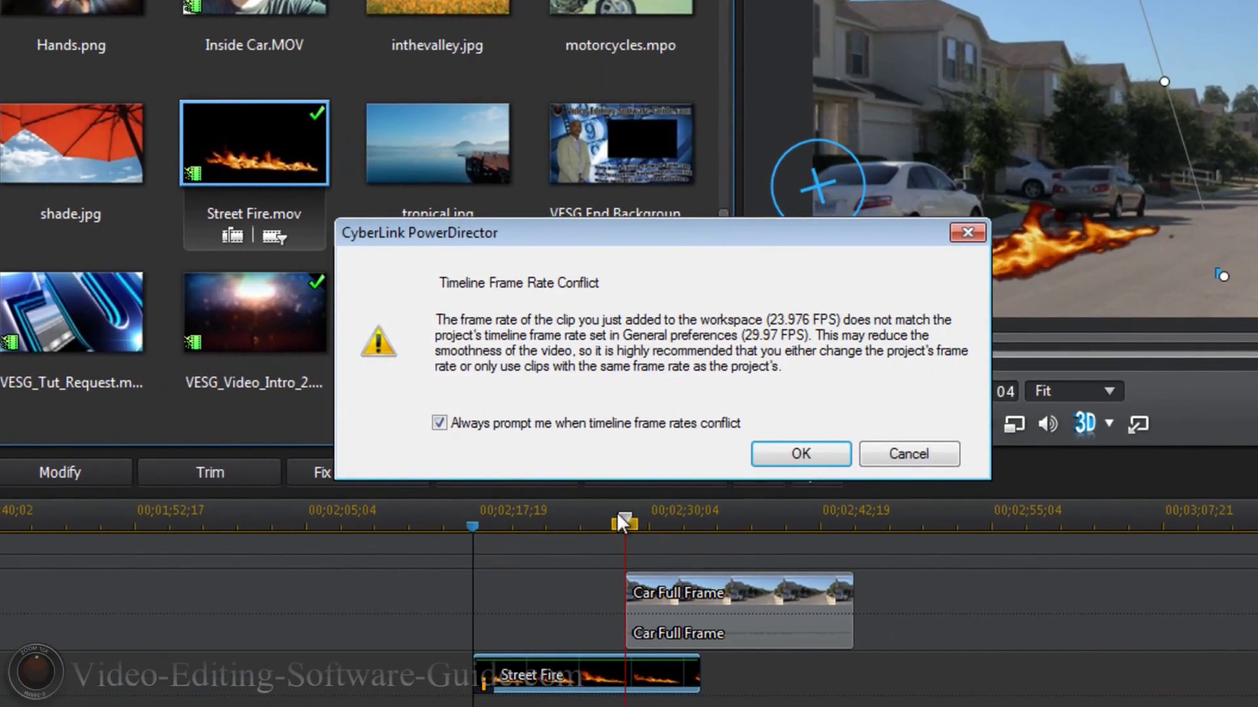
left_click(782, 455)
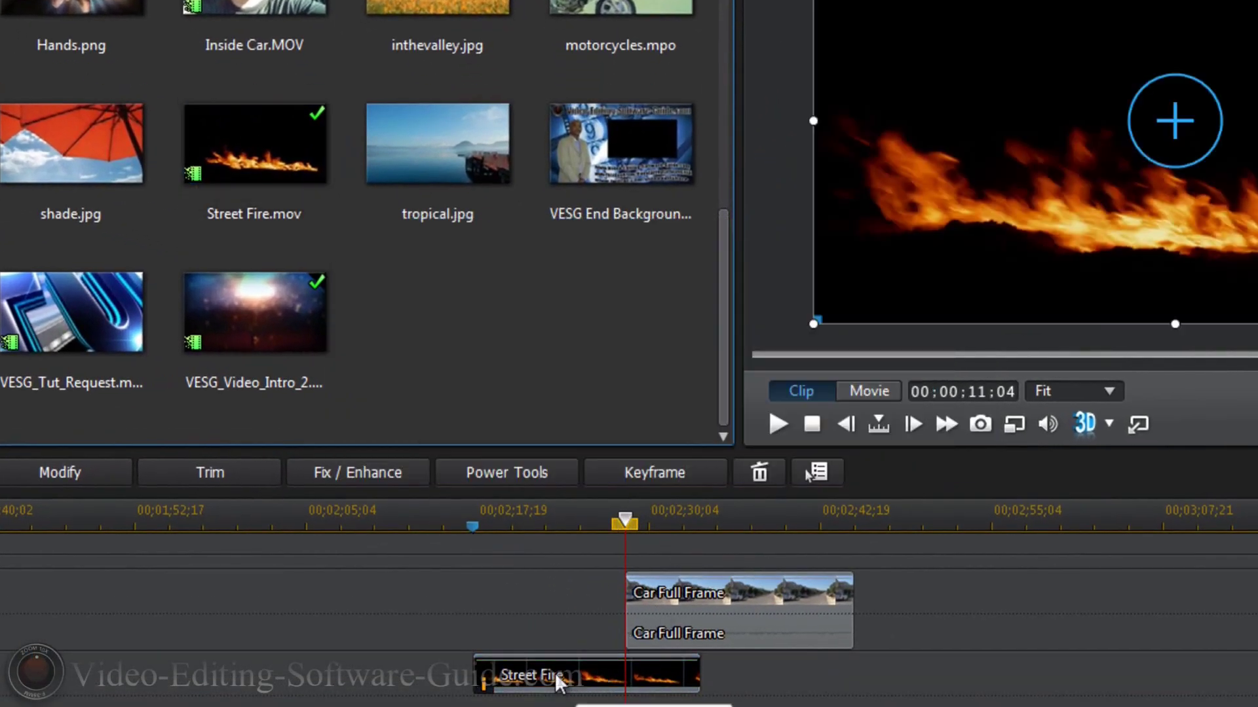
Copy the keyframe attributes of the track 3 Street Fire clip and paste them onto the track 4 Street Fire clip, replacing its keyframe settings.
right_click(556, 673)
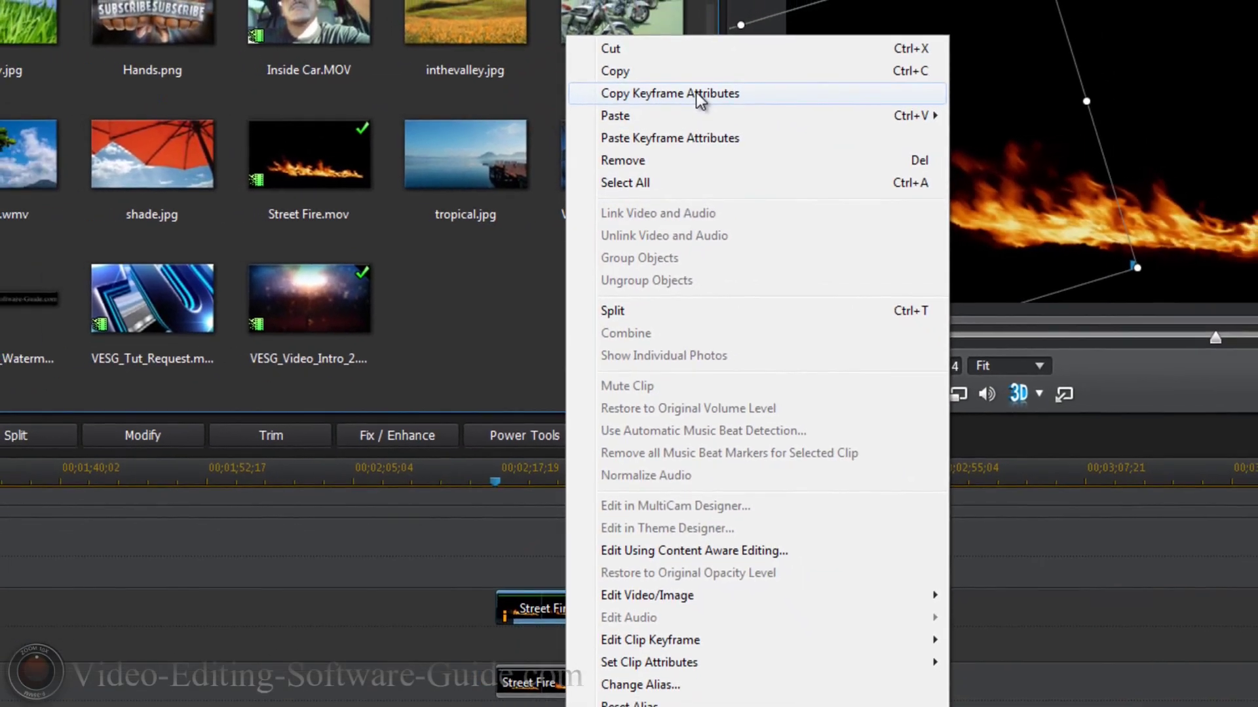
left_click(711, 78)
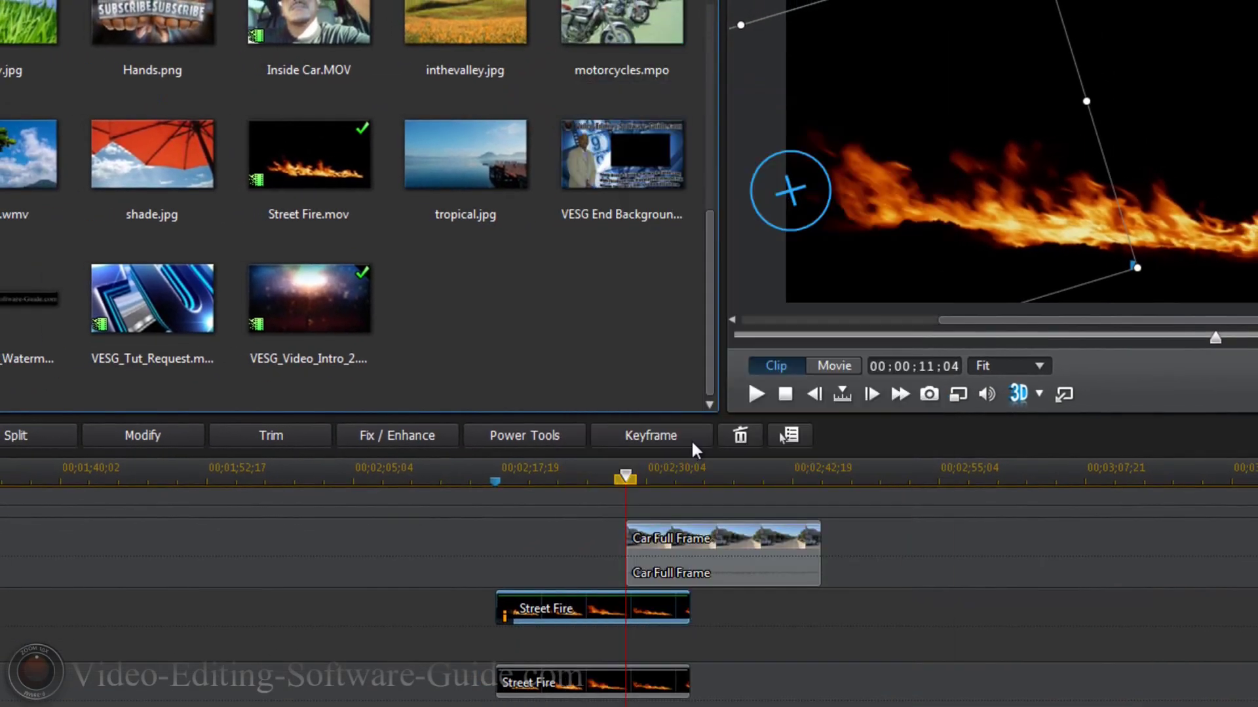
right_click(576, 685)
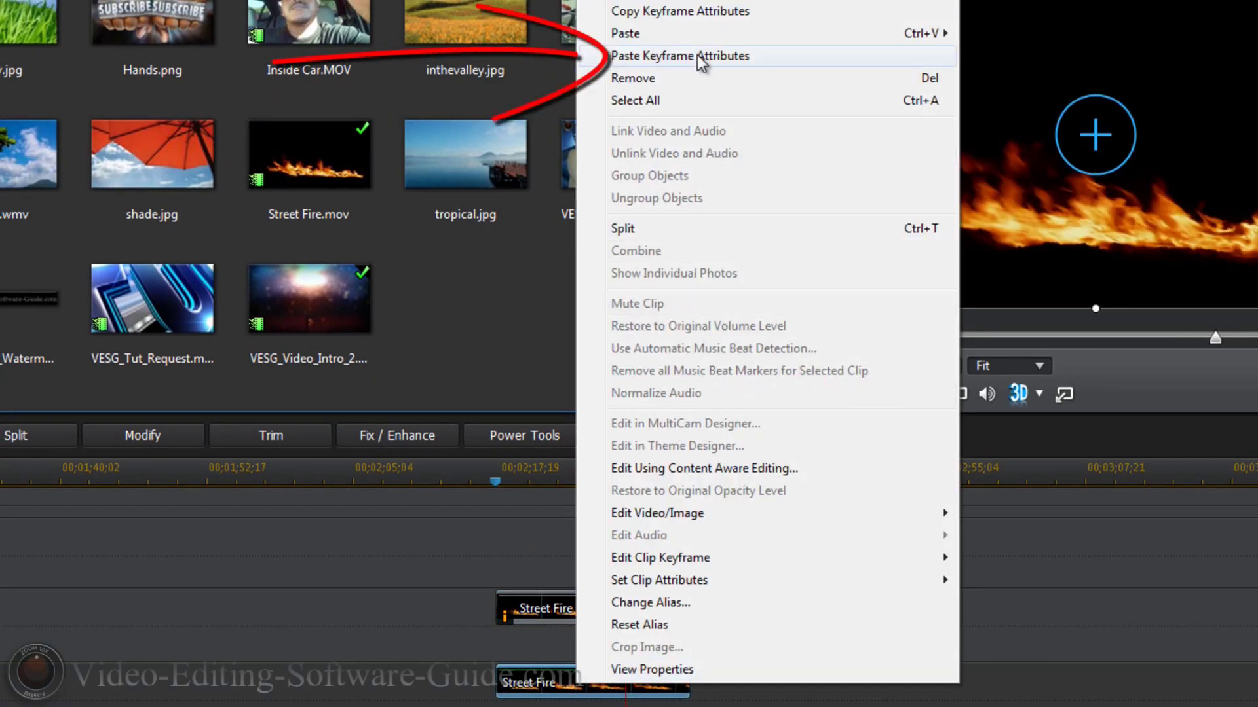
left_click(696, 55)
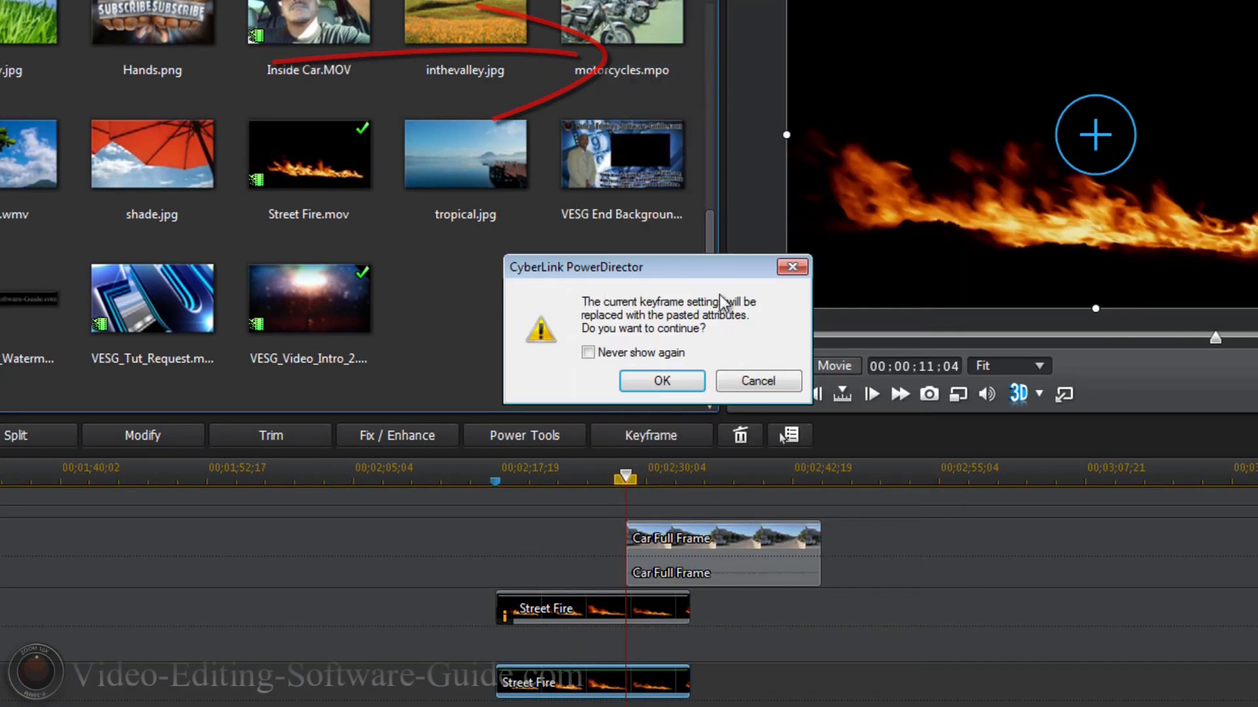
left_click(661, 382)
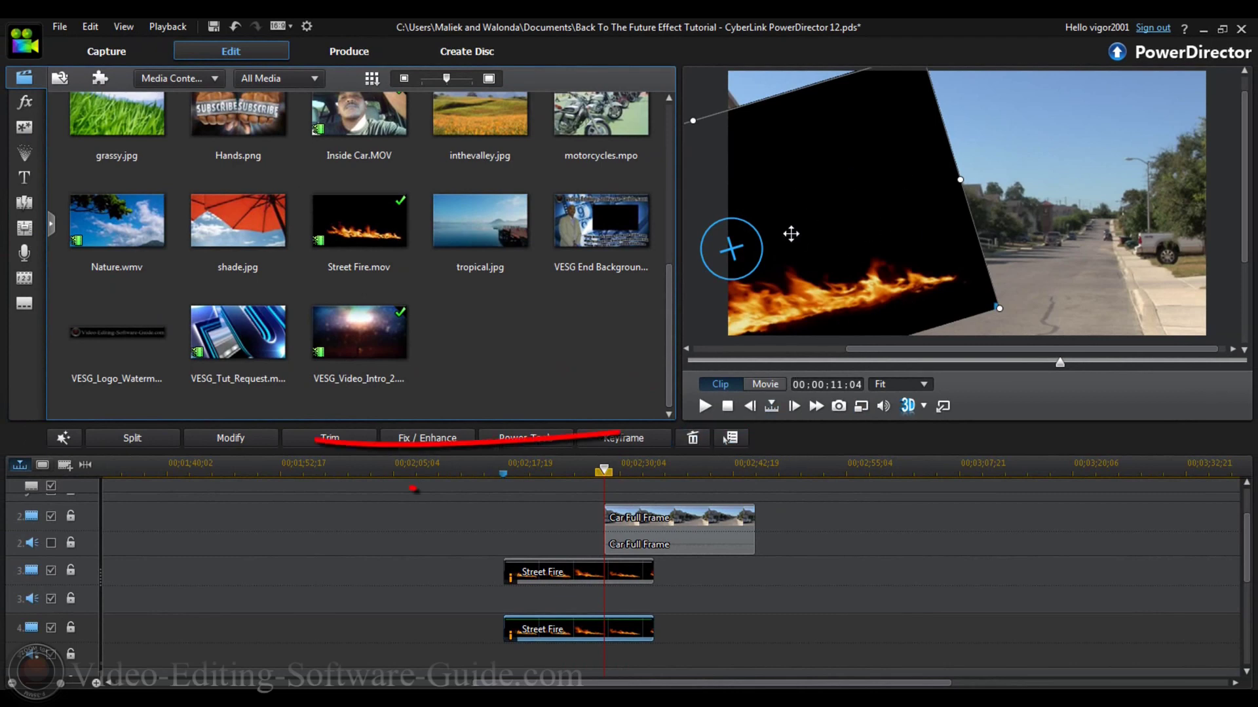
In the PiP Designer, enable chroma key on the track 4 fire, shift it right to form a second trail at its first frame, and save.
left_click(242, 444)
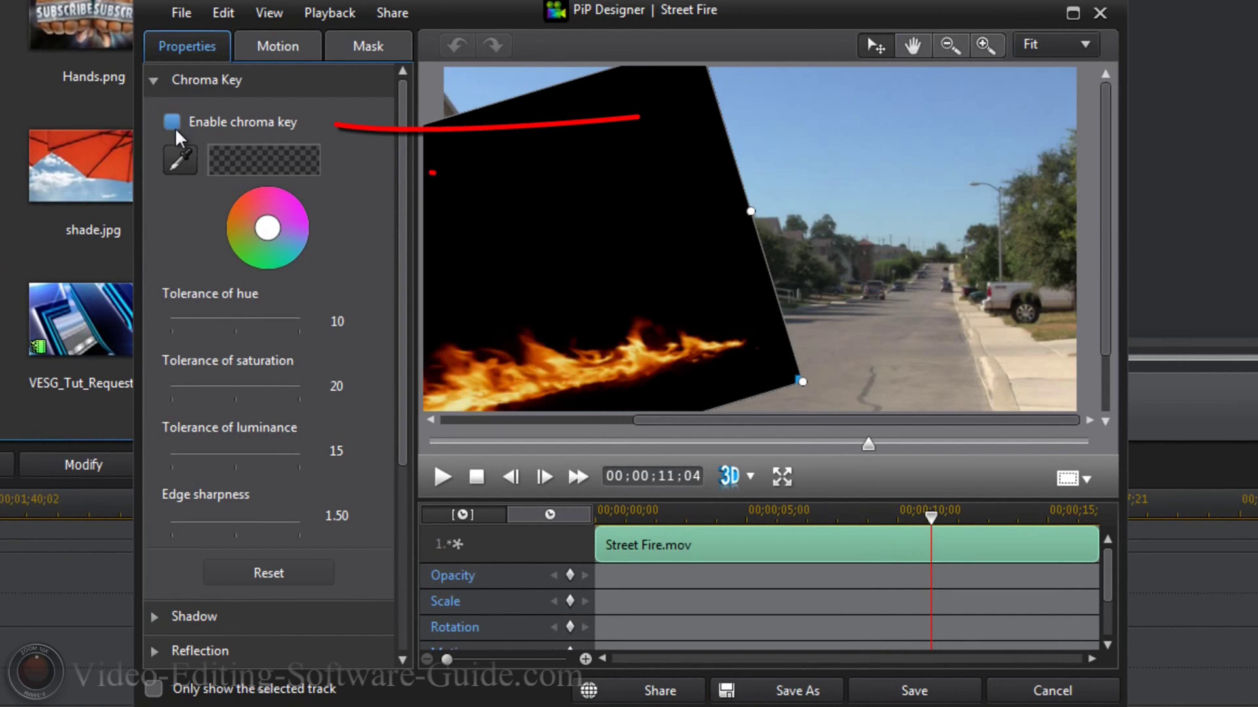
left_click(172, 122)
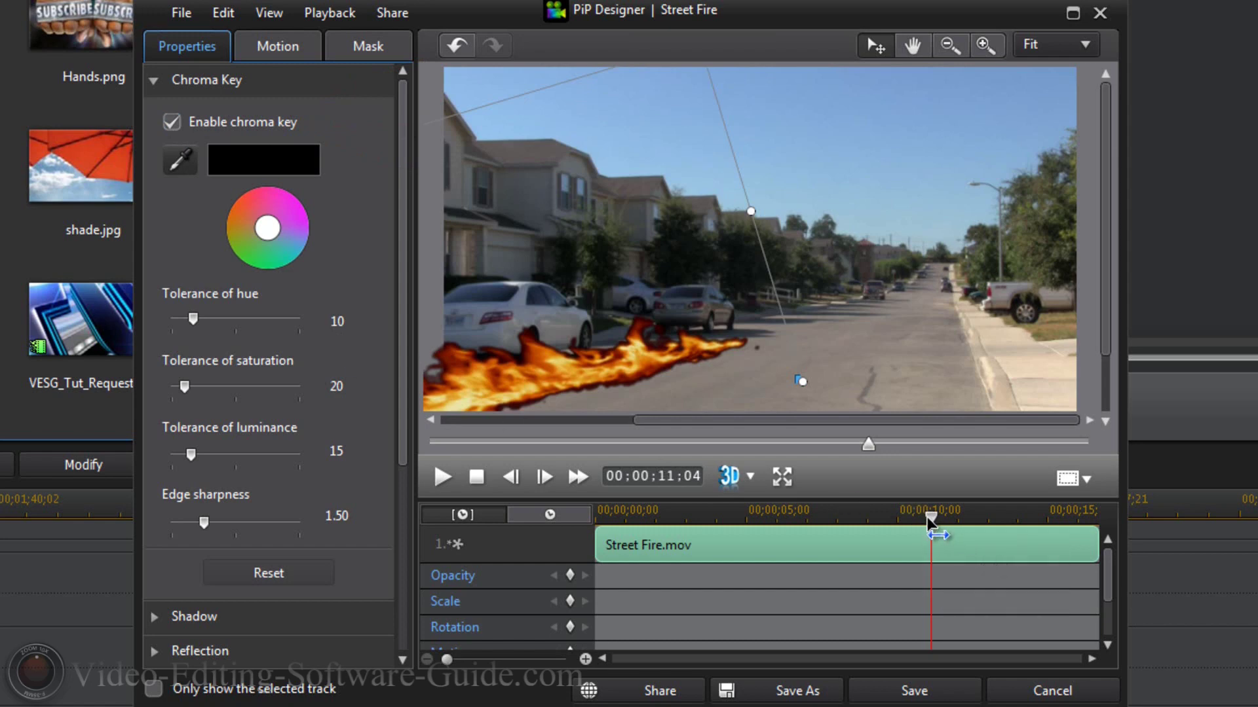
left_click_drag(931, 519, 544, 524)
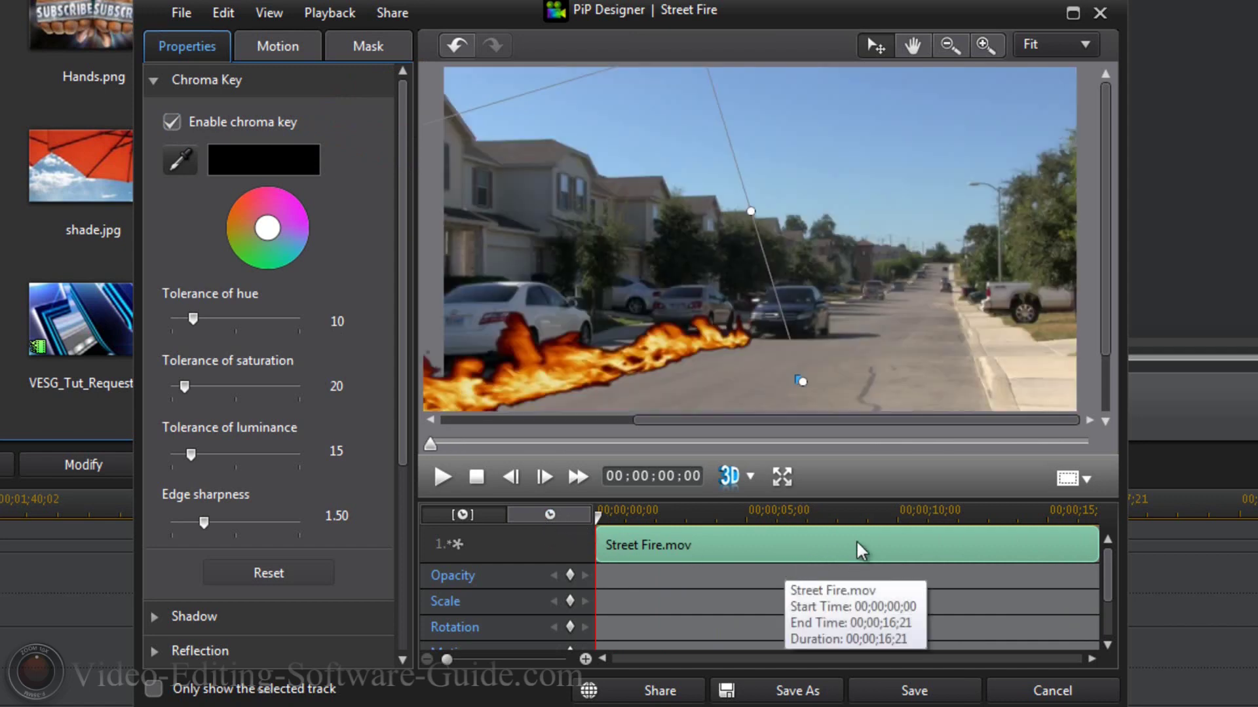
mouse_move(572, 276)
left_mouse_down()
mouse_move(612, 295)
mouse_move(634, 278)
mouse_move(635, 297)
mouse_move(631, 284)
mouse_move(665, 272)
mouse_move(637, 275)
left_mouse_up()
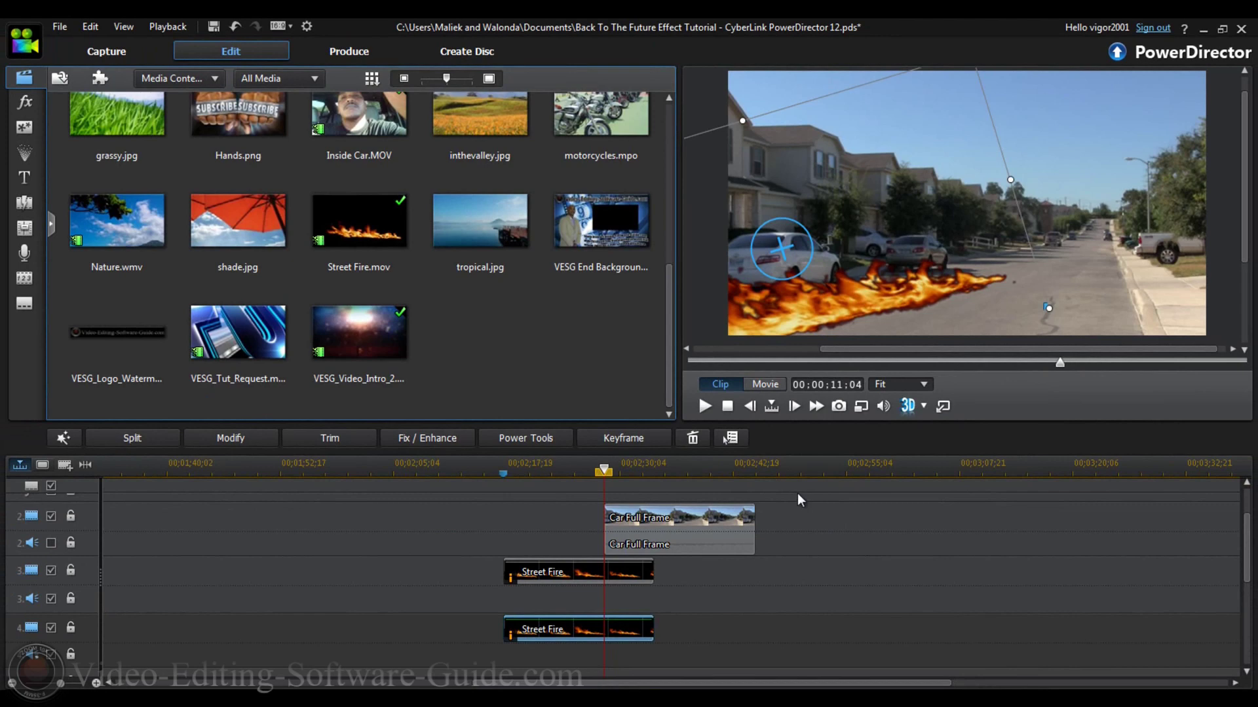
Move the longer Car Full Frame clip on track 2 back to the timeline marker, aligned with the start of the Street Fire clips.
left_click_drag(1247, 550, 1246, 517)
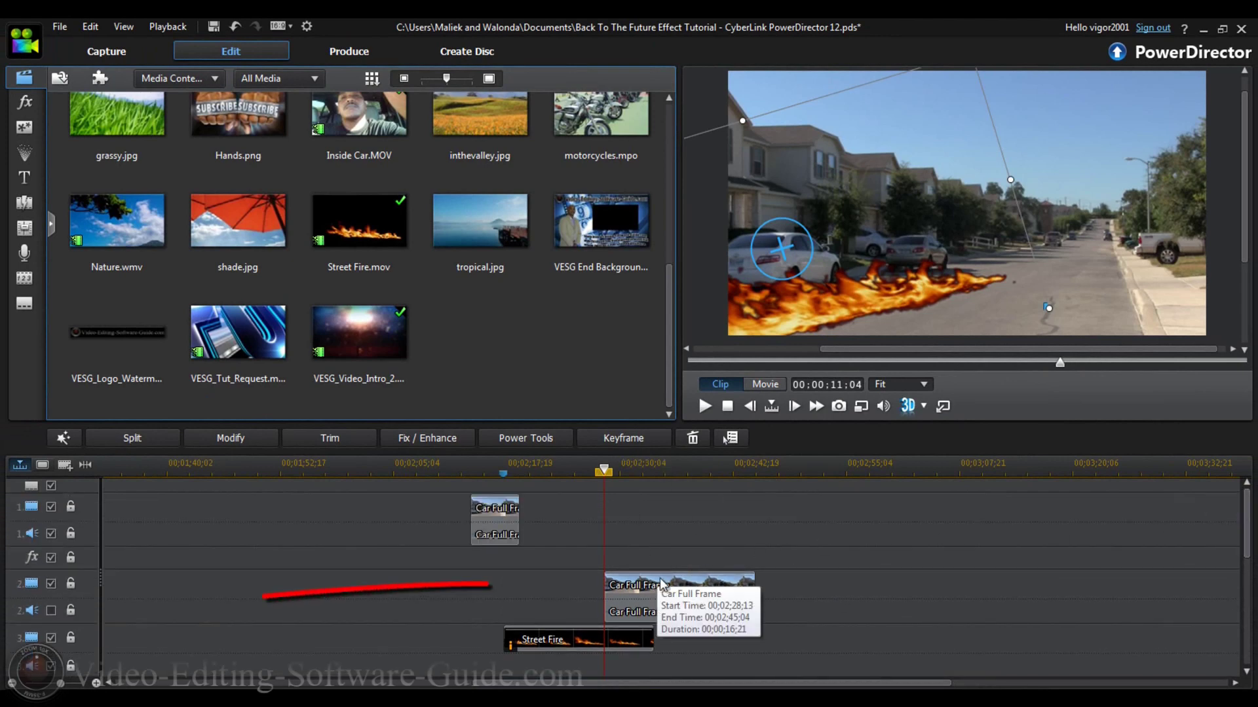
mouse_move(683, 587)
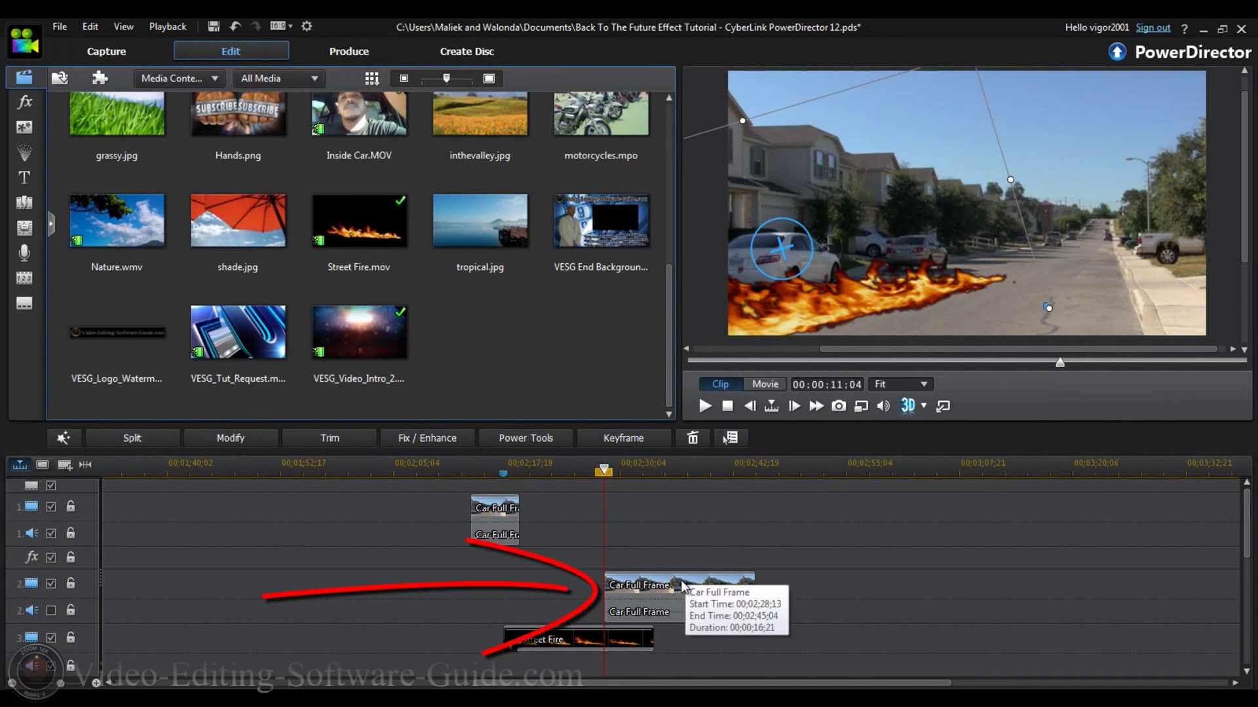
left_click(684, 586)
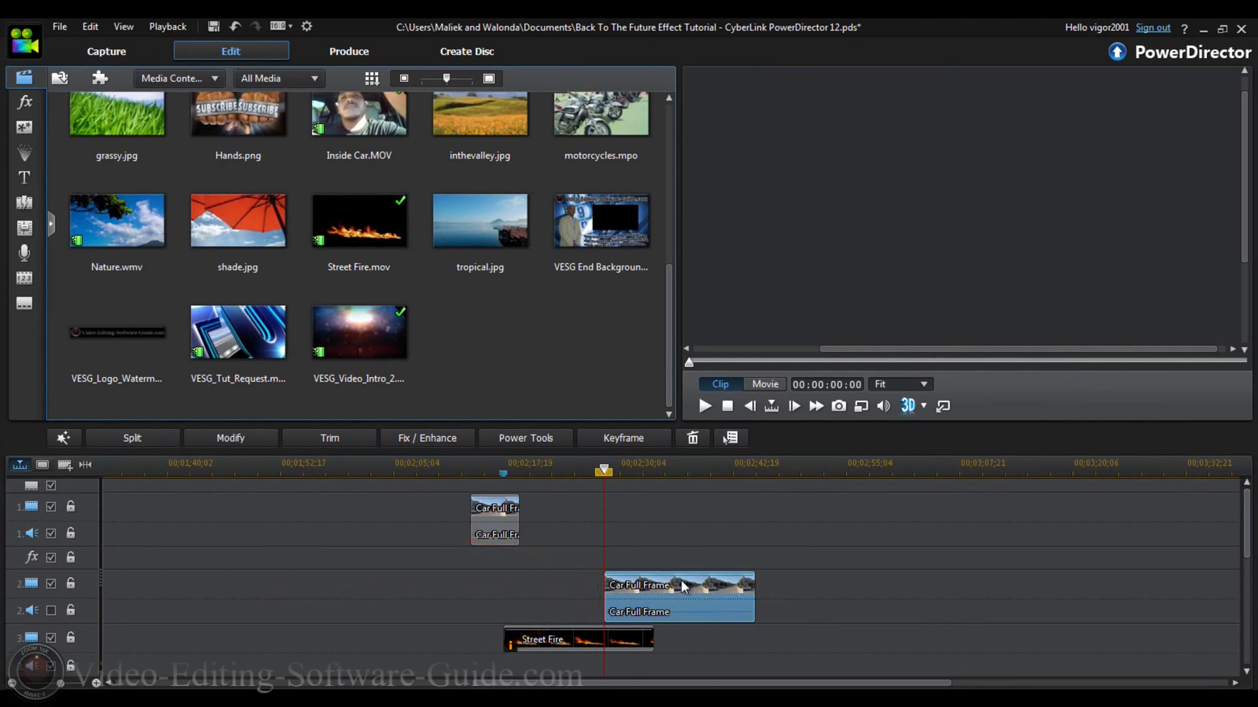
left_click_drag(690, 588, 586, 585)
Play the whole movie from shortly before the timeline marker to check the car's disappearance and the fire trails.
left_click(490, 471)
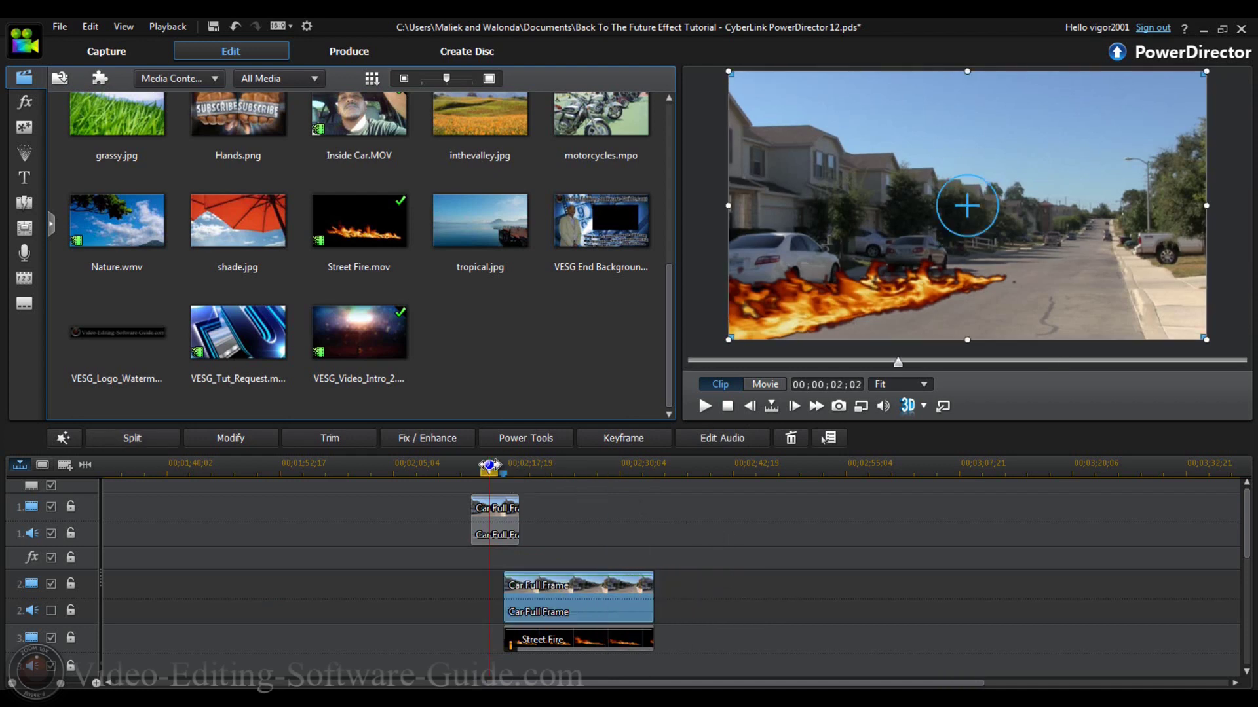
left_click_drag(490, 470, 476, 471)
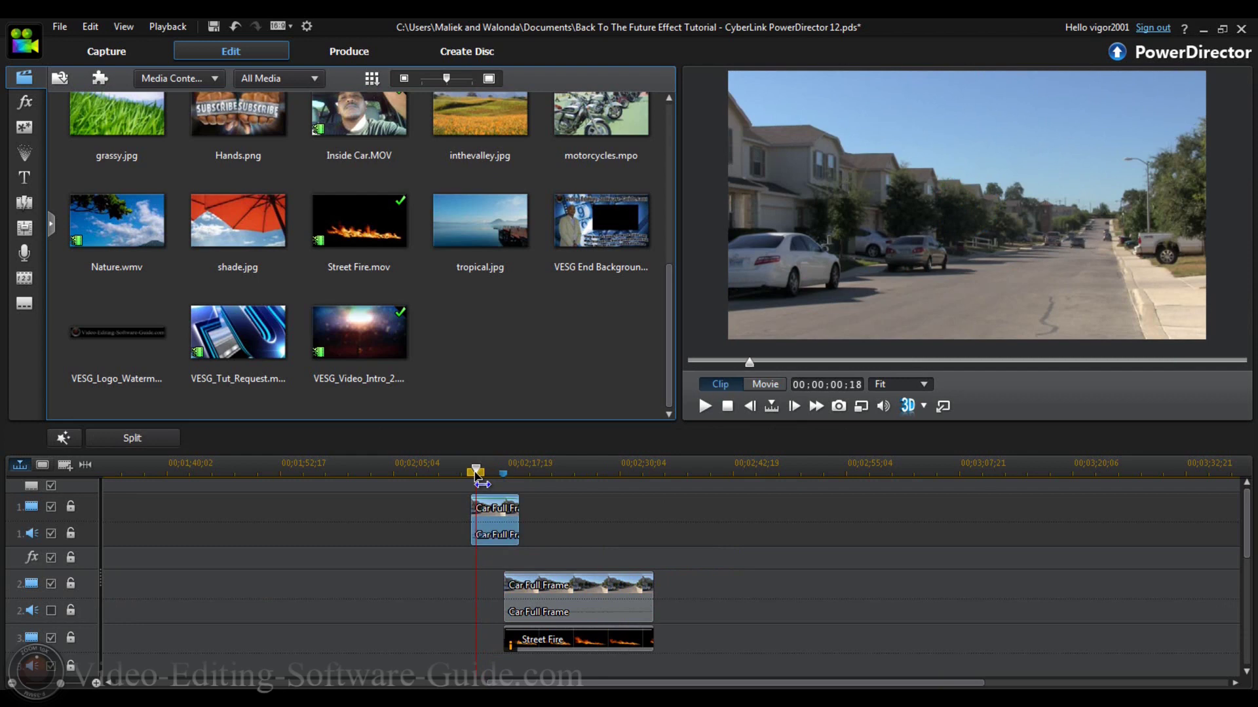
left_click(767, 386)
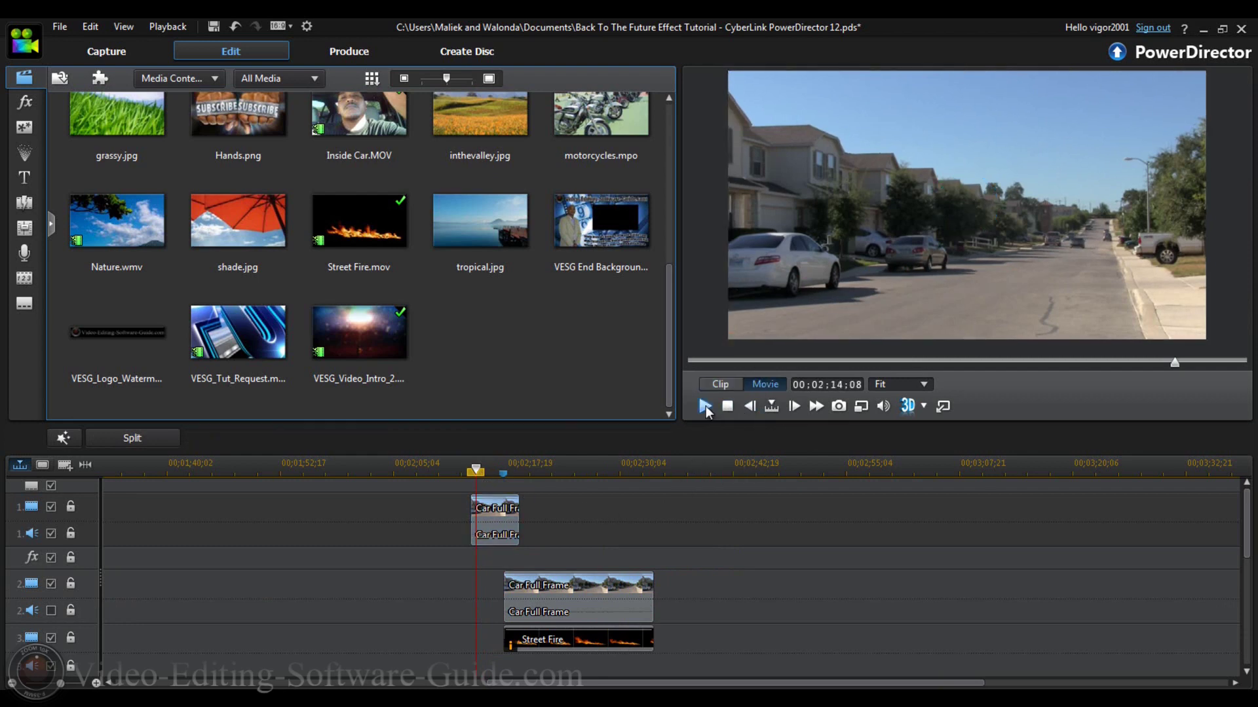
left_click(706, 406)
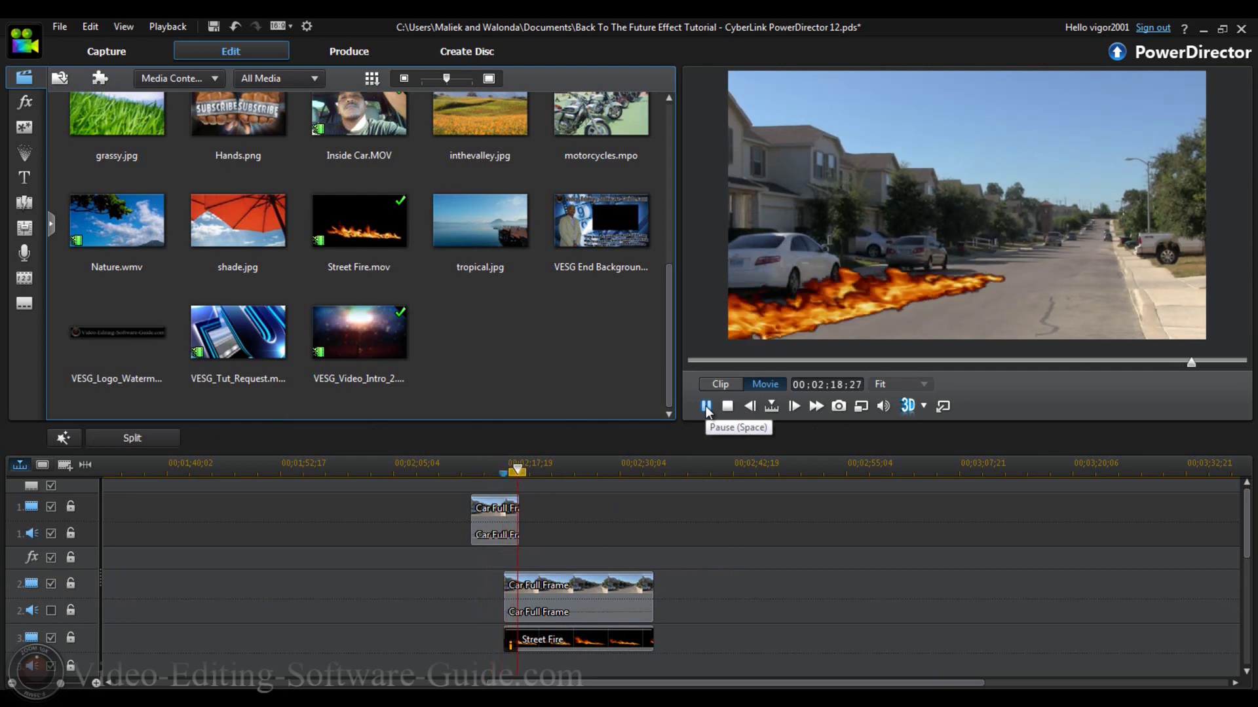
left_click_drag(590, 463, 492, 473)
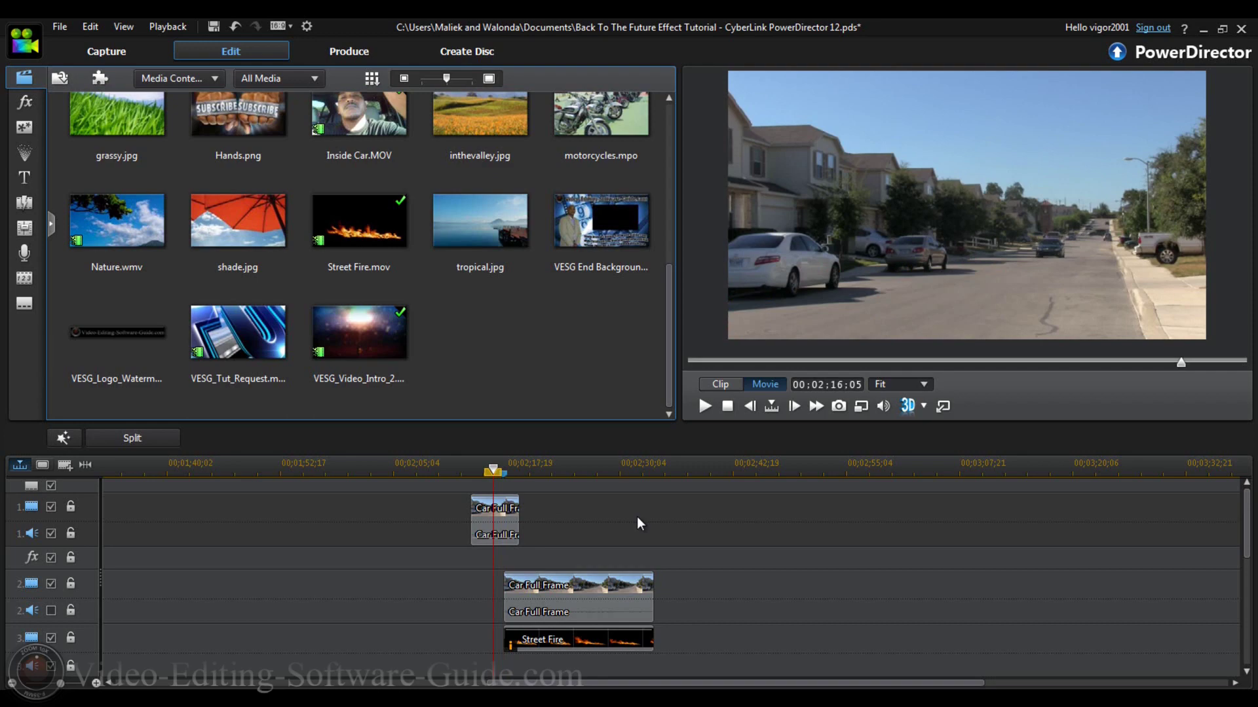
Select both Street Fire clips together and move them down one track, to tracks 4 and 5, keeping their start at the marker.
left_click_drag(1240, 518, 1240, 552)
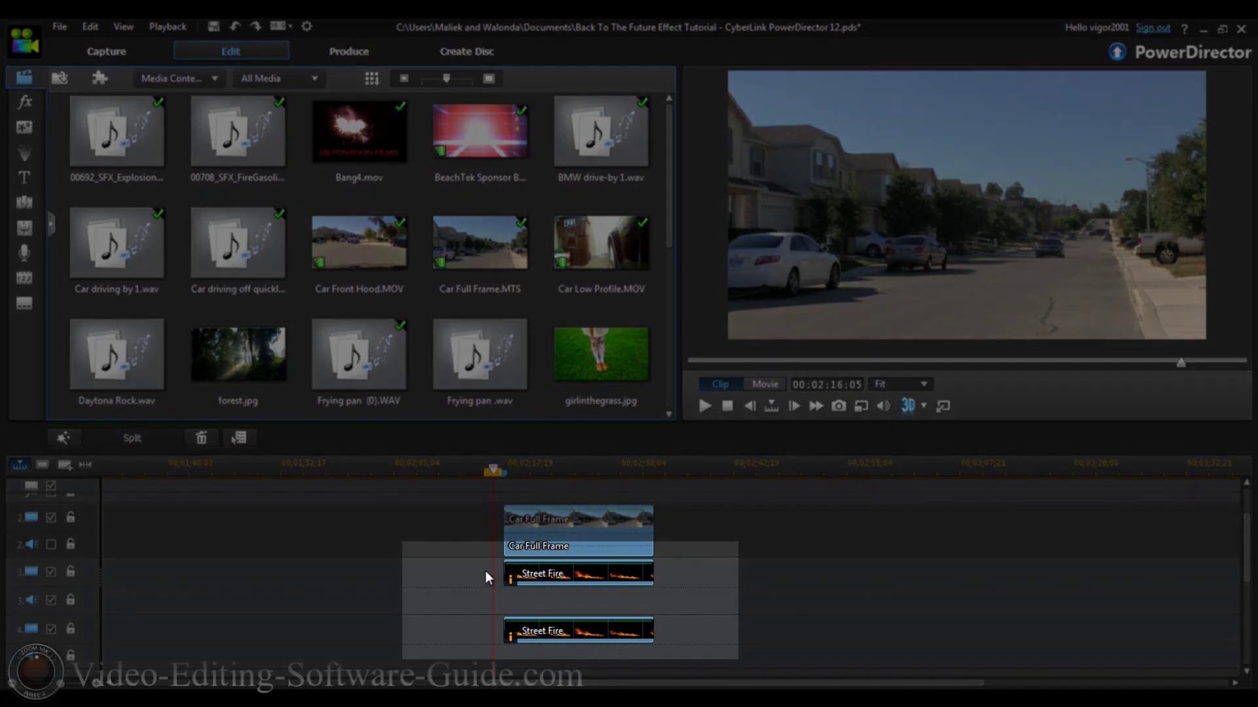
left_click(486, 571)
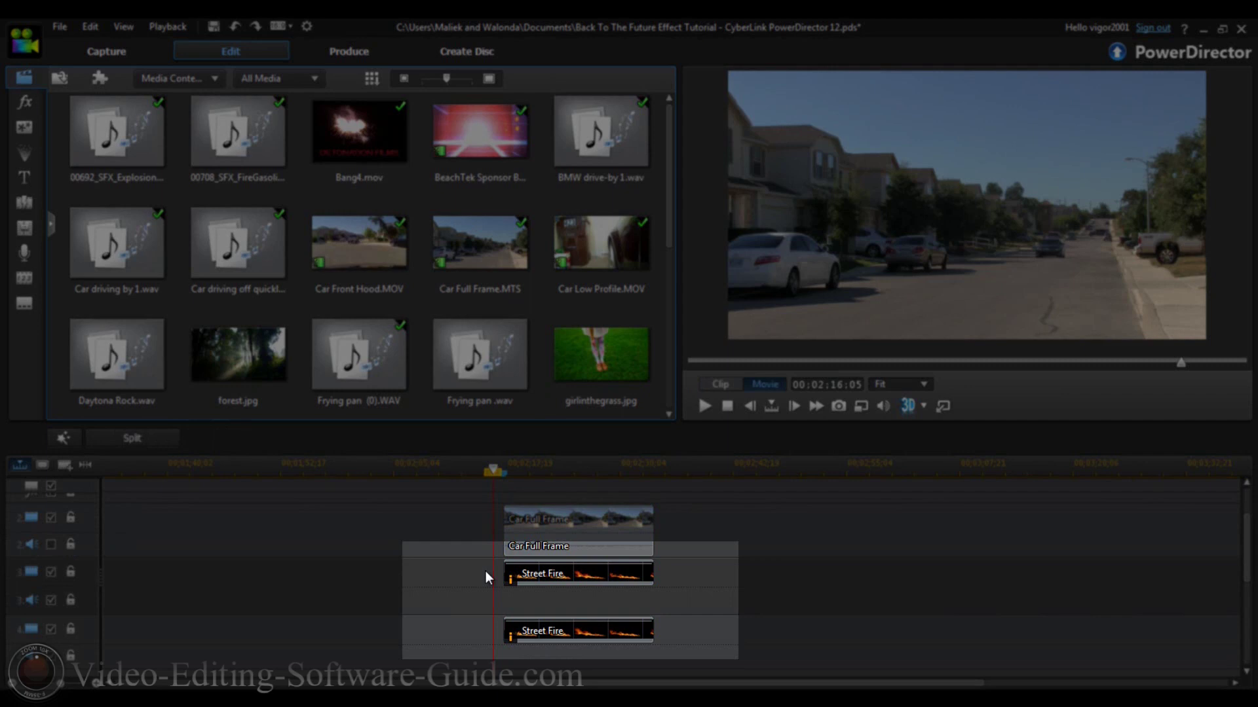
left_click_drag(485, 572, 690, 655)
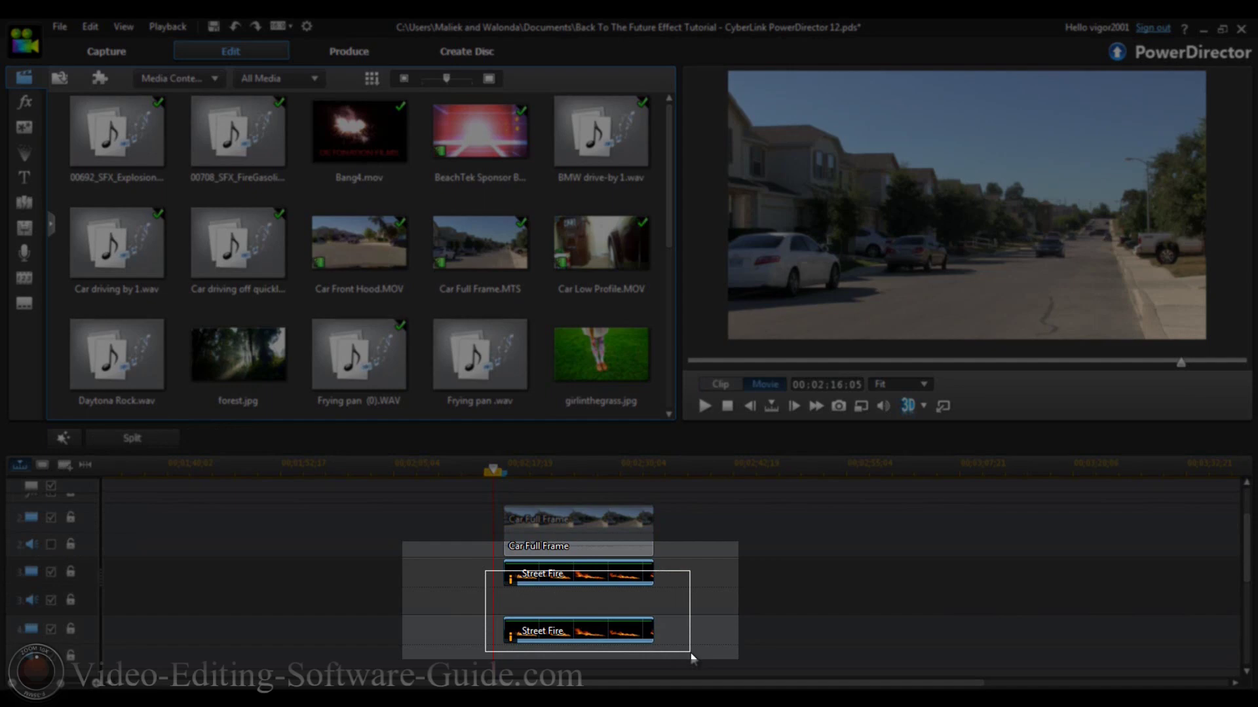
left_click_drag(693, 658, 692, 658)
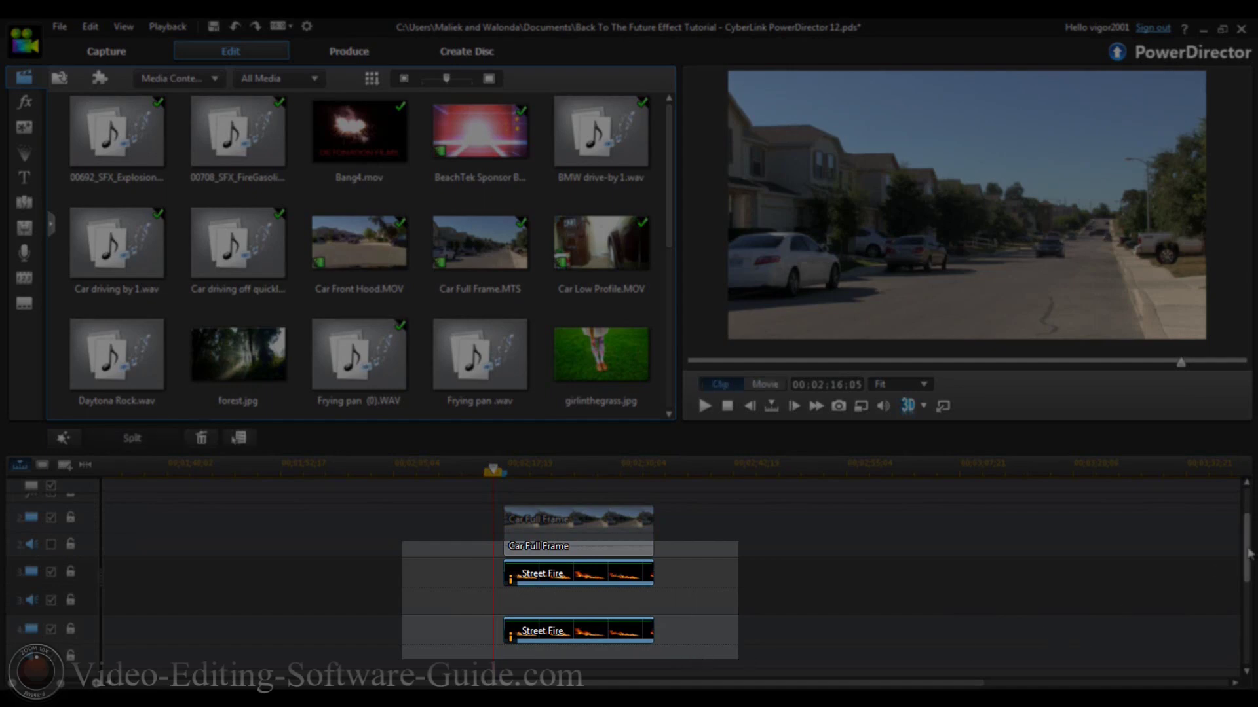
left_click_drag(1248, 555, 1248, 572)
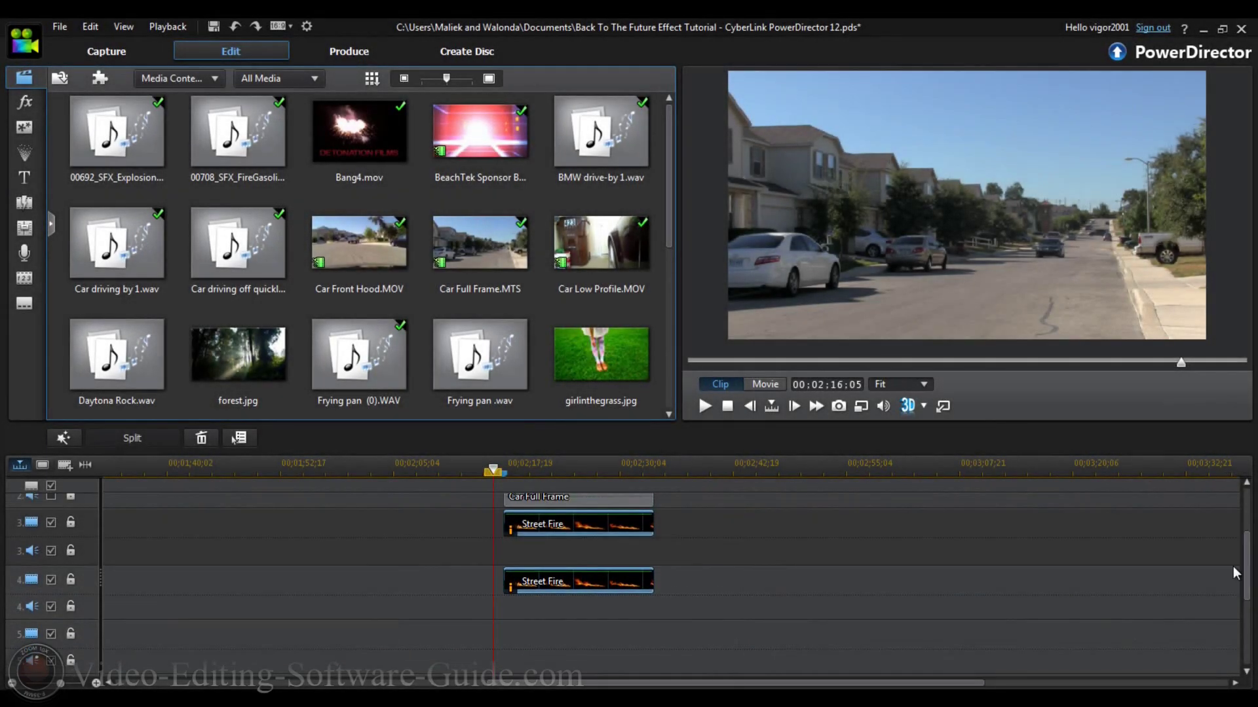
left_click_drag(597, 528, 593, 585)
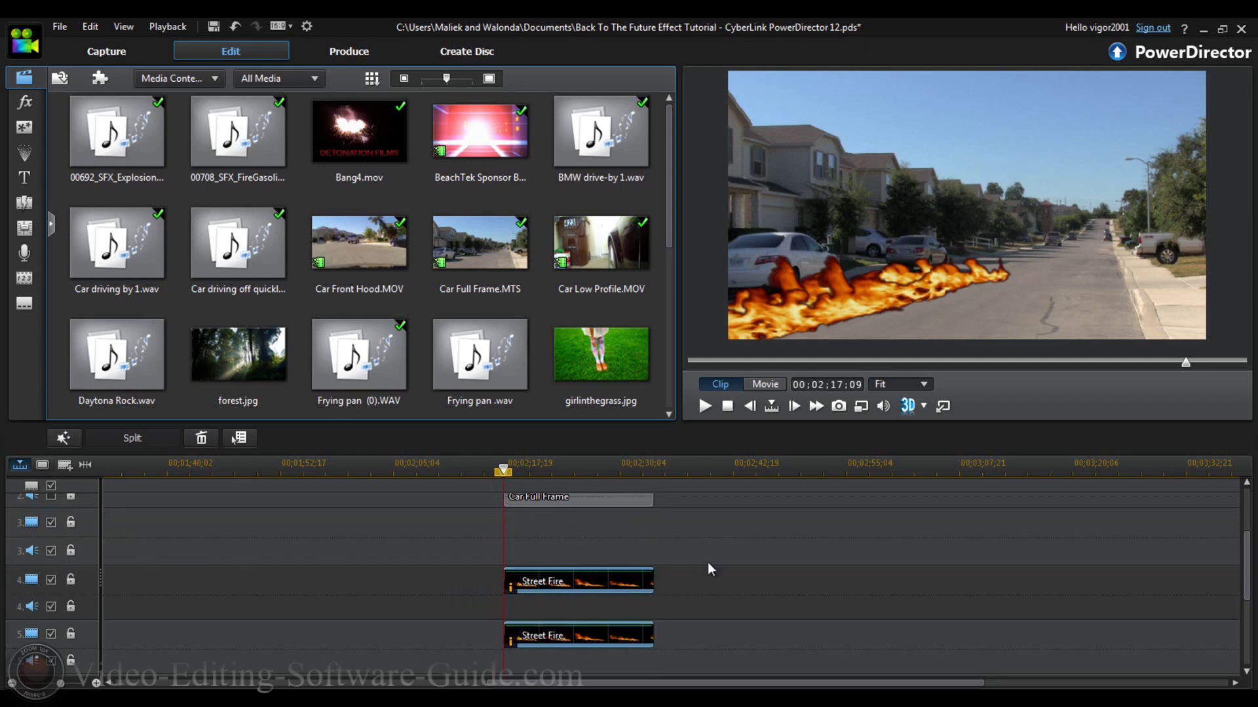
Place Bang4.mov on the empty track 3 at the timeline marker, directly below the longer Car Full Frame clip.
left_click_drag(1247, 586, 1238, 537)
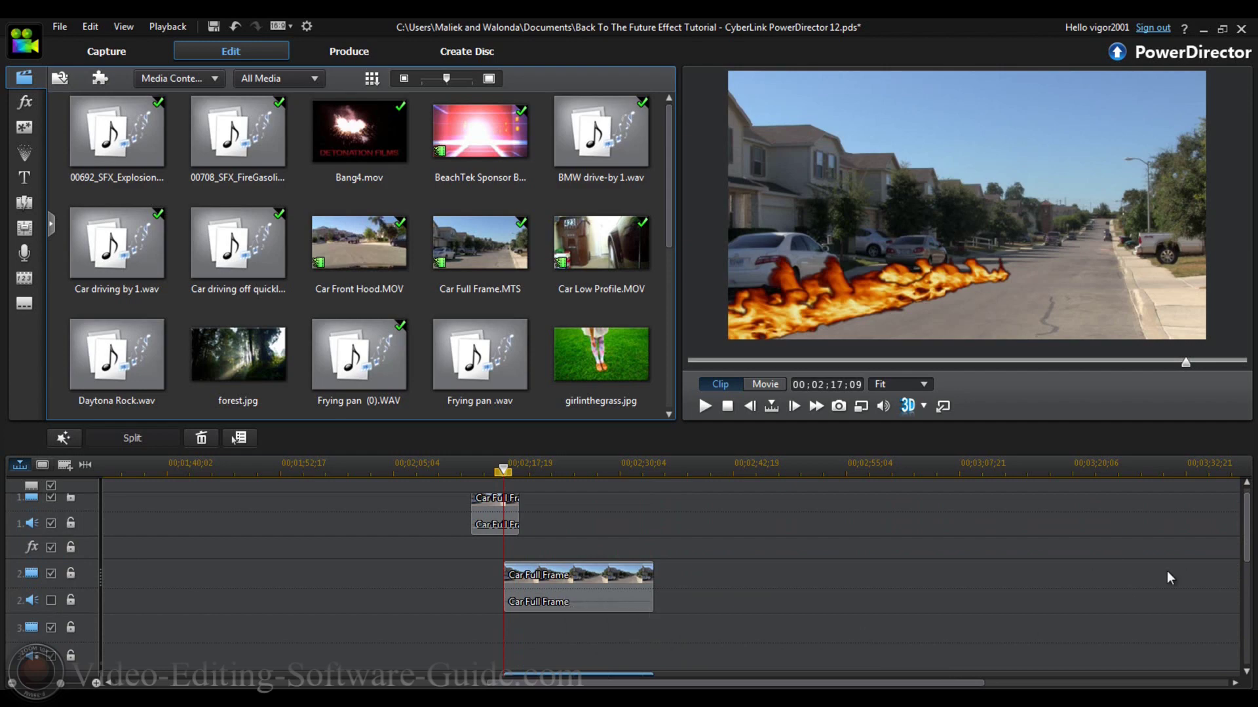
left_click_drag(1251, 541, 1243, 573)
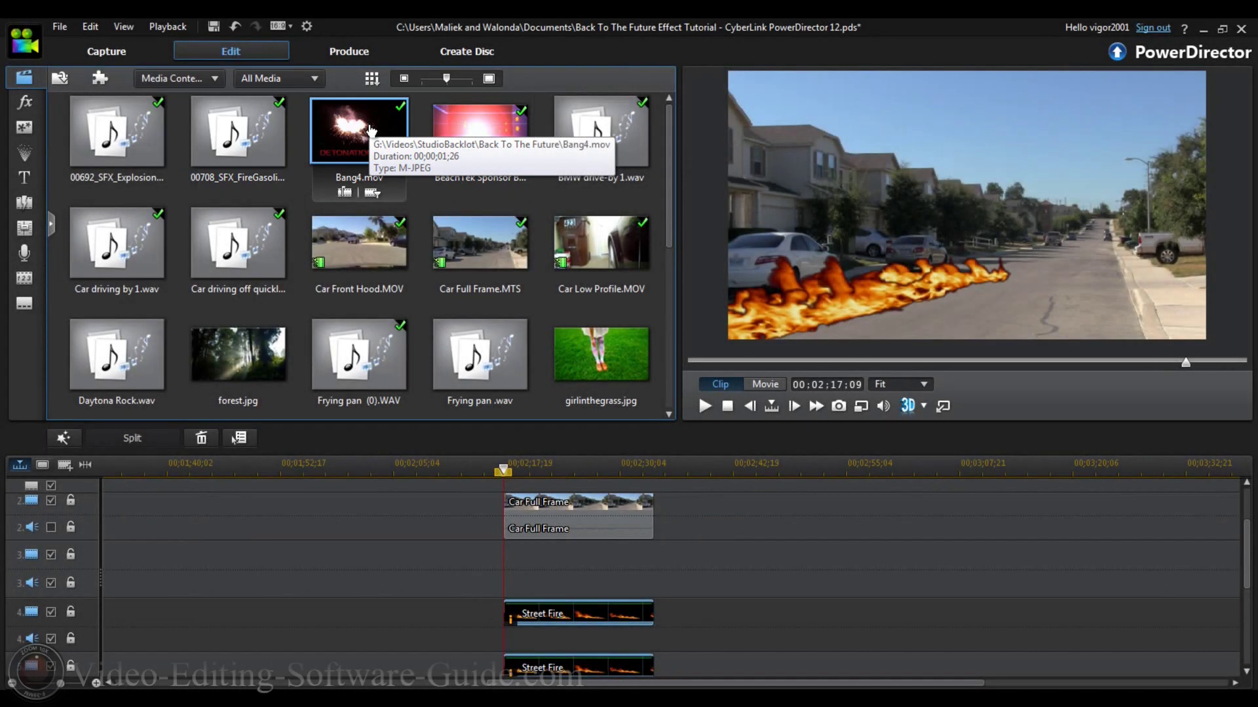
mouse_move(371, 129)
left_mouse_down()
mouse_move(387, 407)
mouse_move(457, 570)
mouse_move(502, 584)
left_mouse_up()
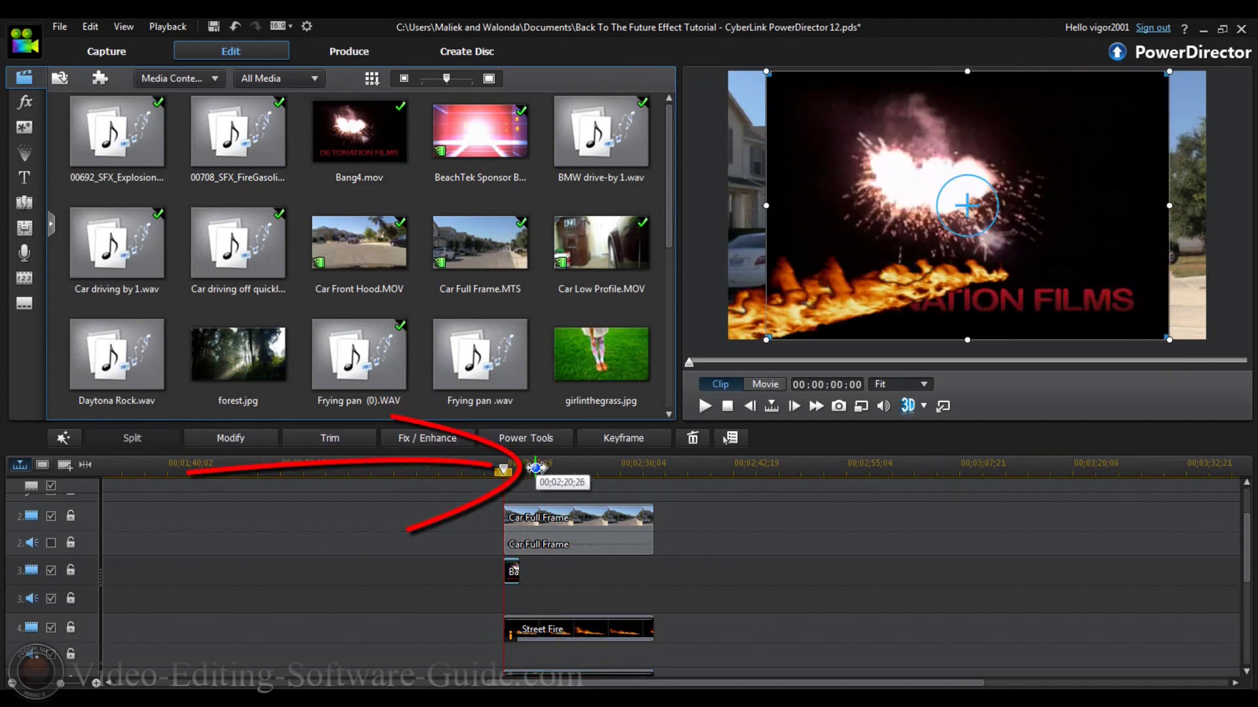
Expand the timeline to single frames and split the Bang4 clip at 00;02;17;19, where its opening title frames end.
mouse_move(536, 467)
left_mouse_down()
mouse_move(747, 484)
mouse_move(661, 483)
mouse_move(1015, 485)
mouse_move(651, 477)
mouse_move(1111, 484)
mouse_move(760, 469)
mouse_move(1231, 490)
mouse_move(863, 470)
mouse_move(1179, 484)
left_mouse_up()
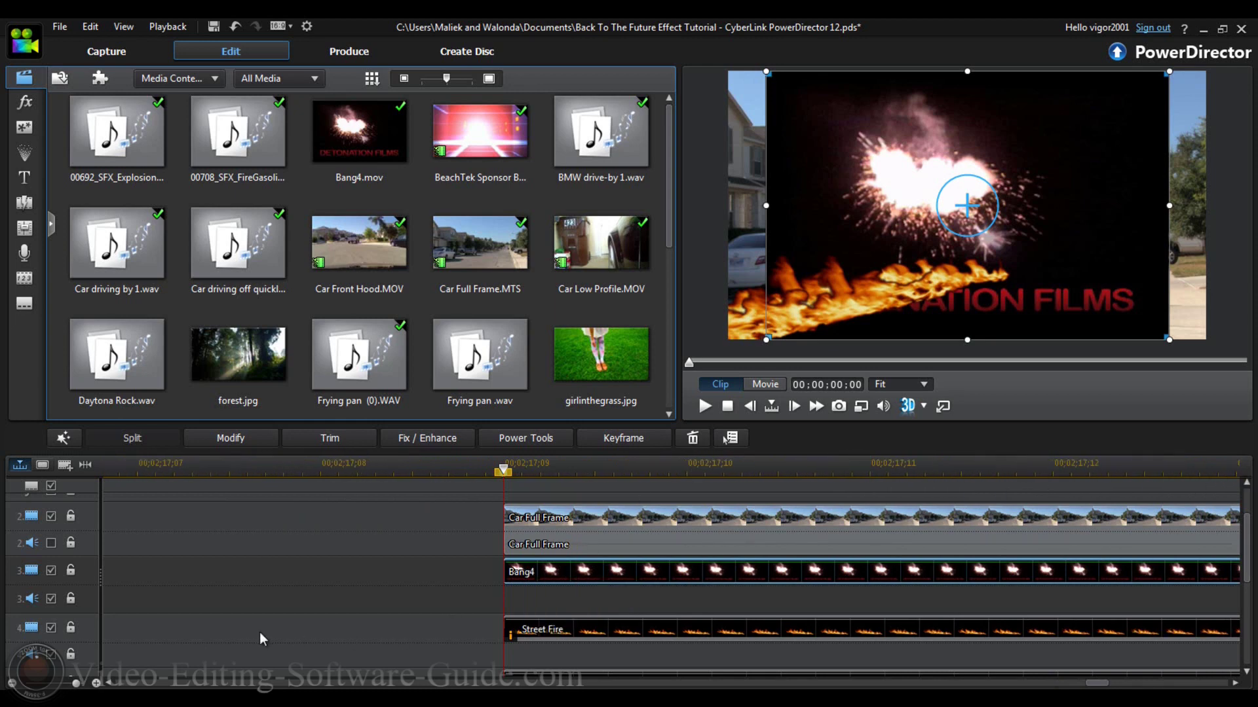
left_click_drag(1100, 684, 1104, 685)
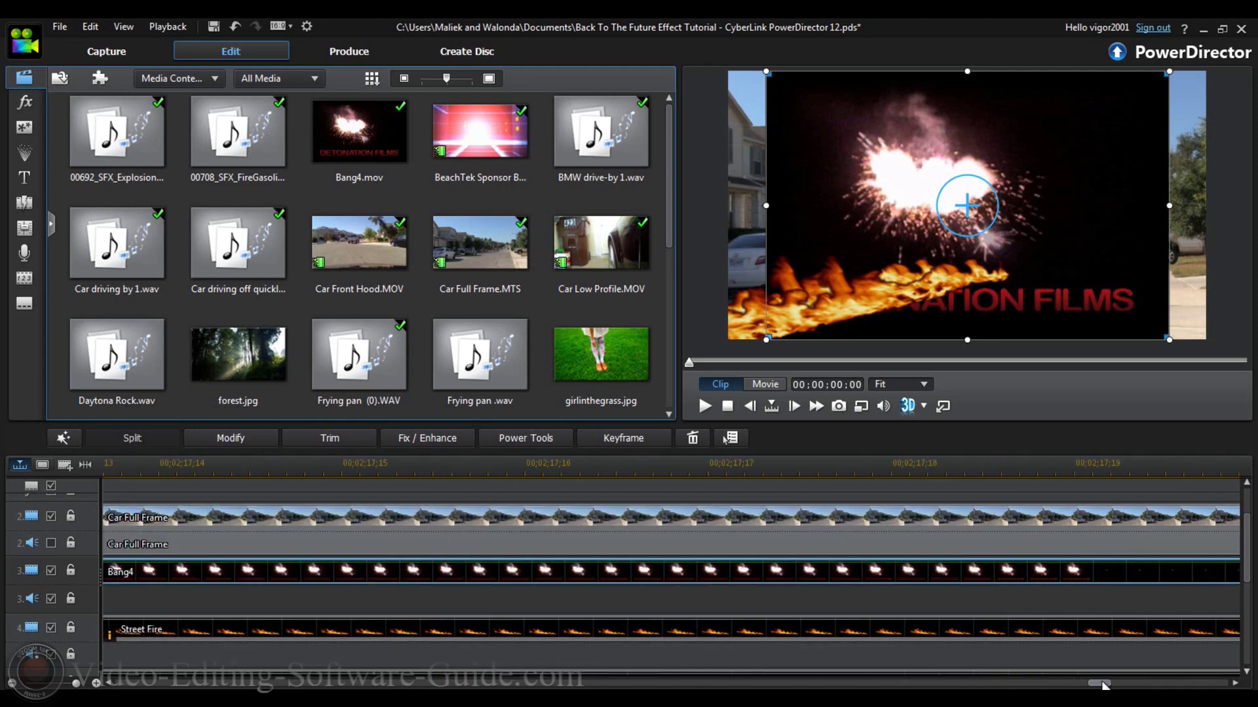
left_click(1069, 463)
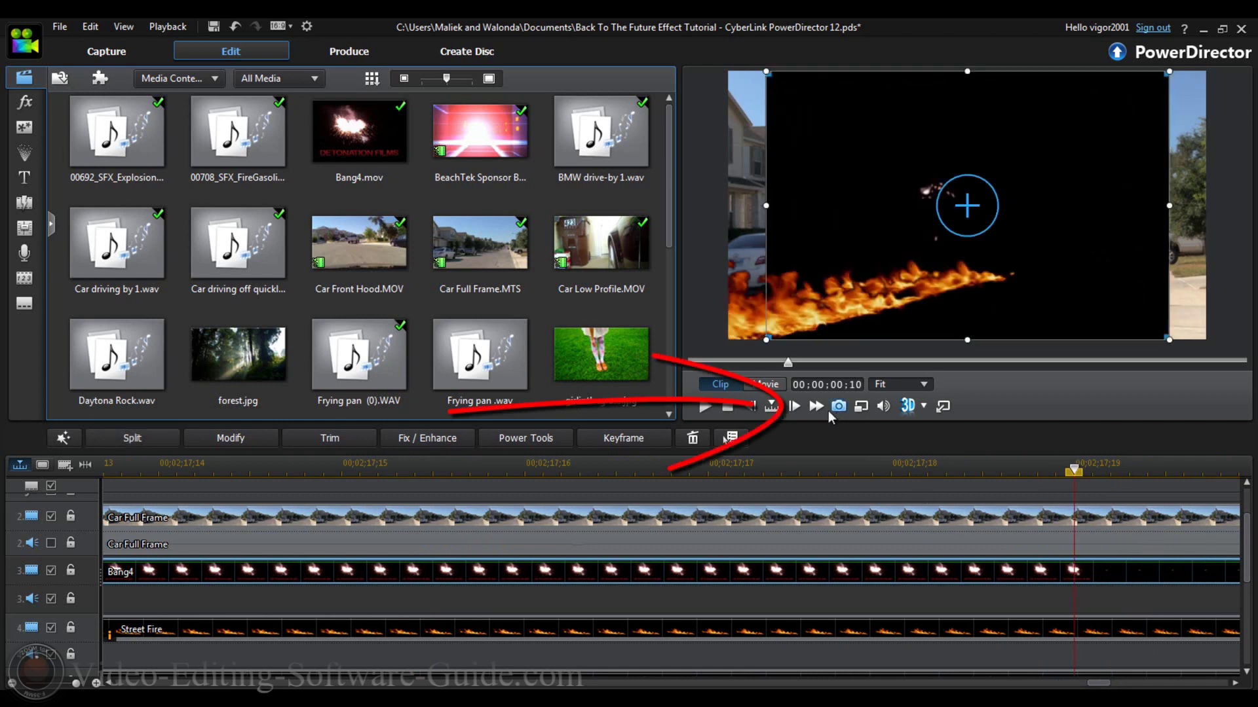
left_click(794, 407)
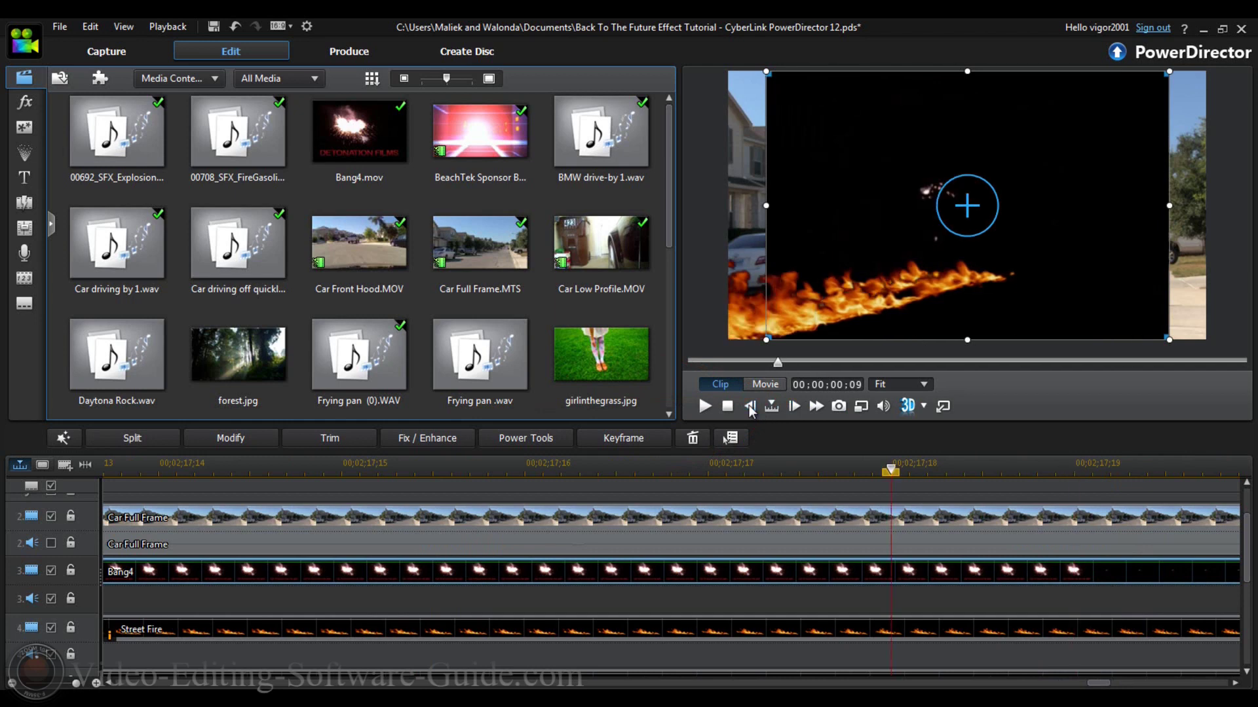
left_click(792, 408)
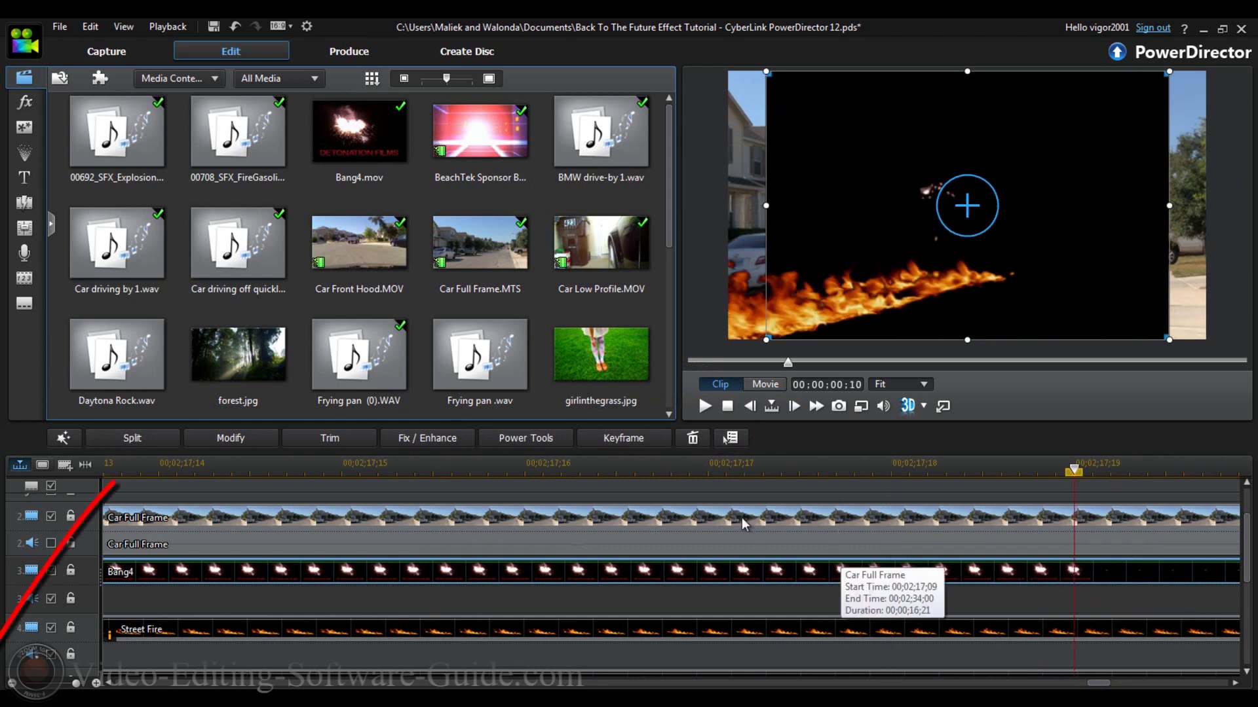
left_click(154, 439)
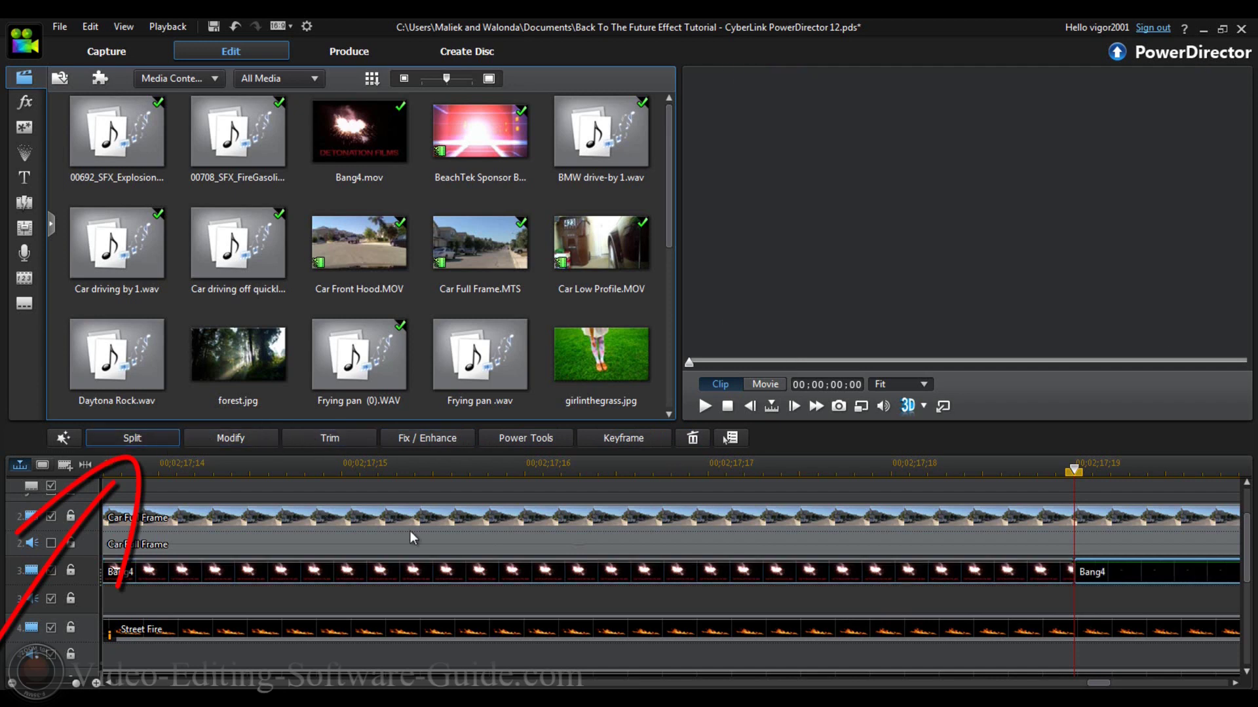
Remove the opening title segment of Bang4 and move the remaining clip on the same track back to the timeline marker.
left_click(856, 573)
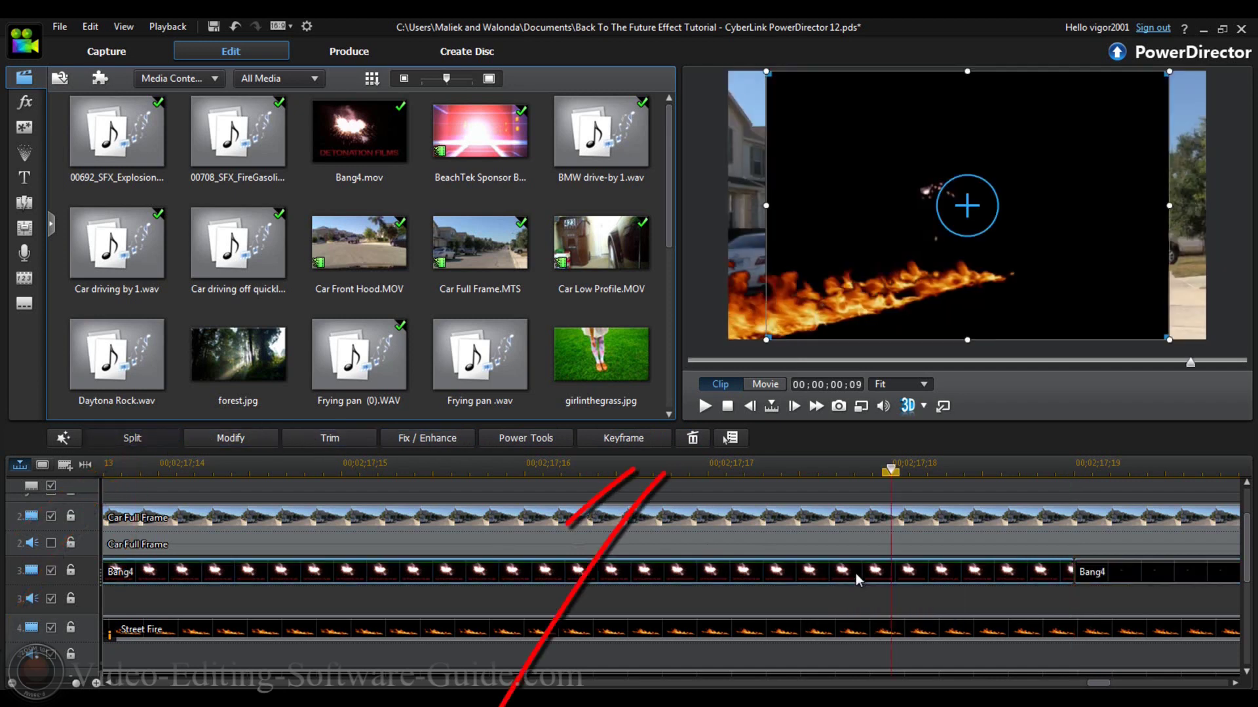
left_click(694, 440)
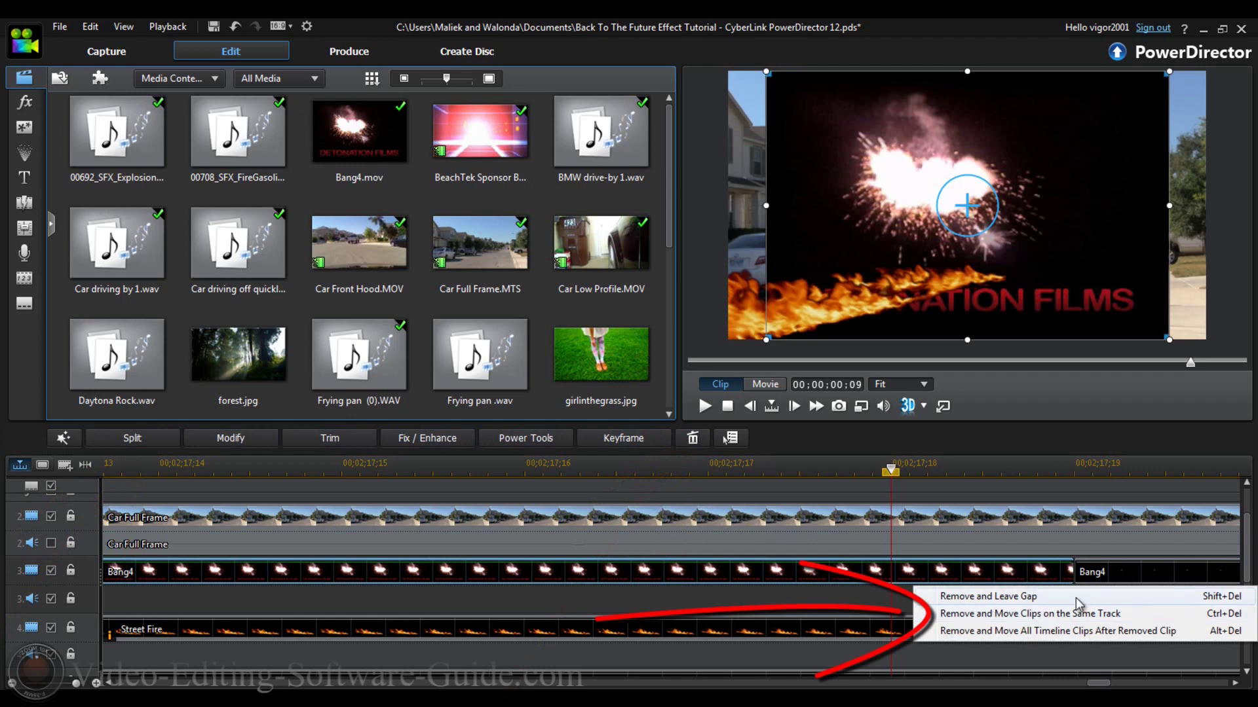
left_click(1017, 614)
mouse_move(1095, 683)
left_mouse_down()
mouse_move(1051, 686)
mouse_move(1098, 684)
left_mouse_up()
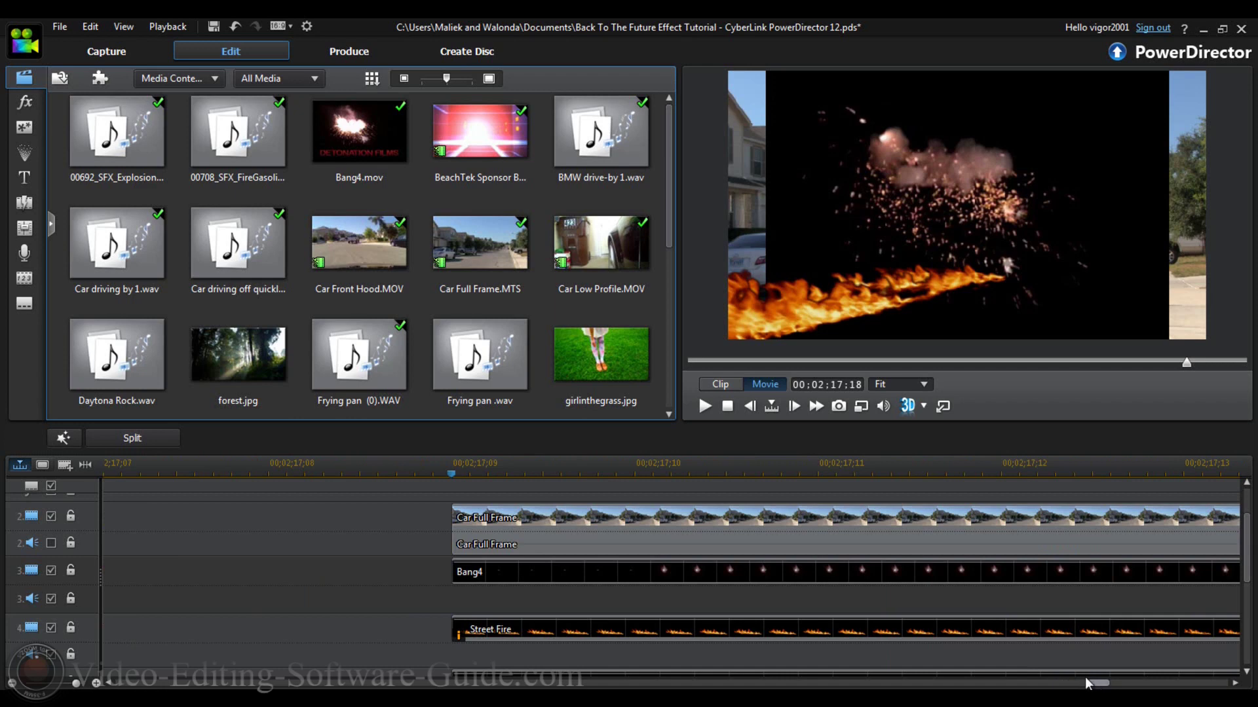
Shift the Bang4 clip earlier on track 3 to start at 00;02;17;05, four frames before the marker, and check its opening frames.
left_click(623, 580)
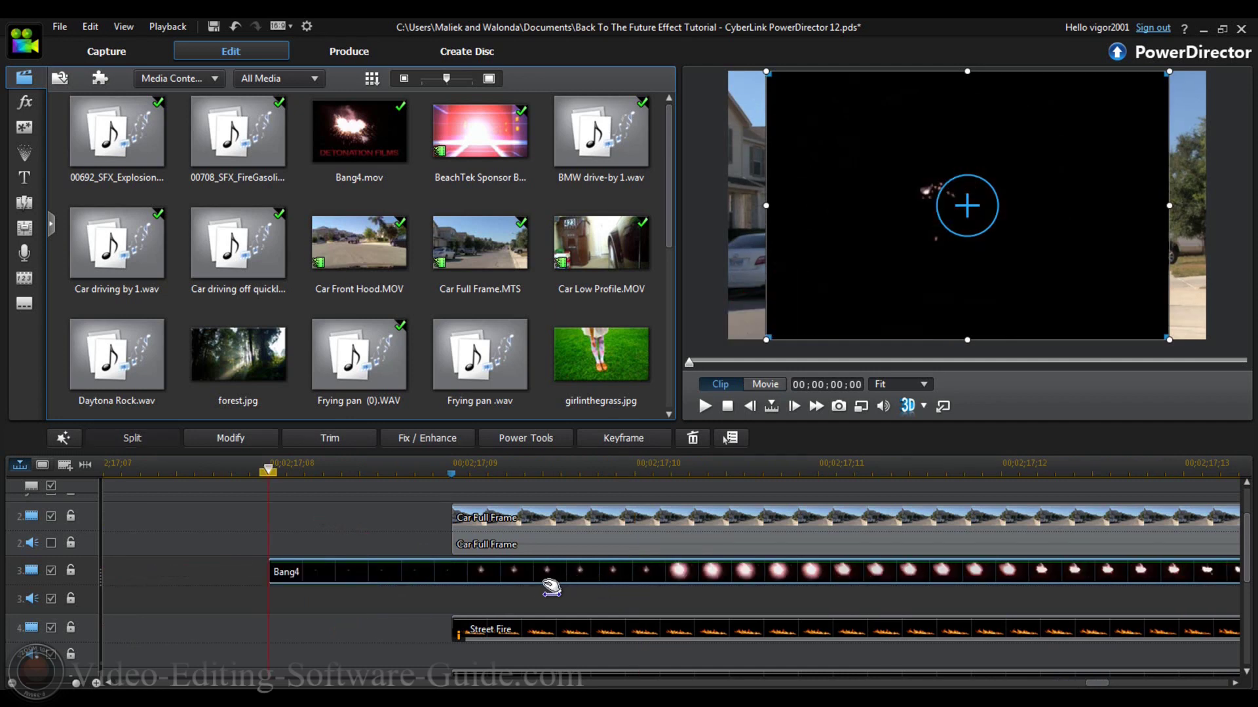
left_click_drag(518, 586, 515, 629)
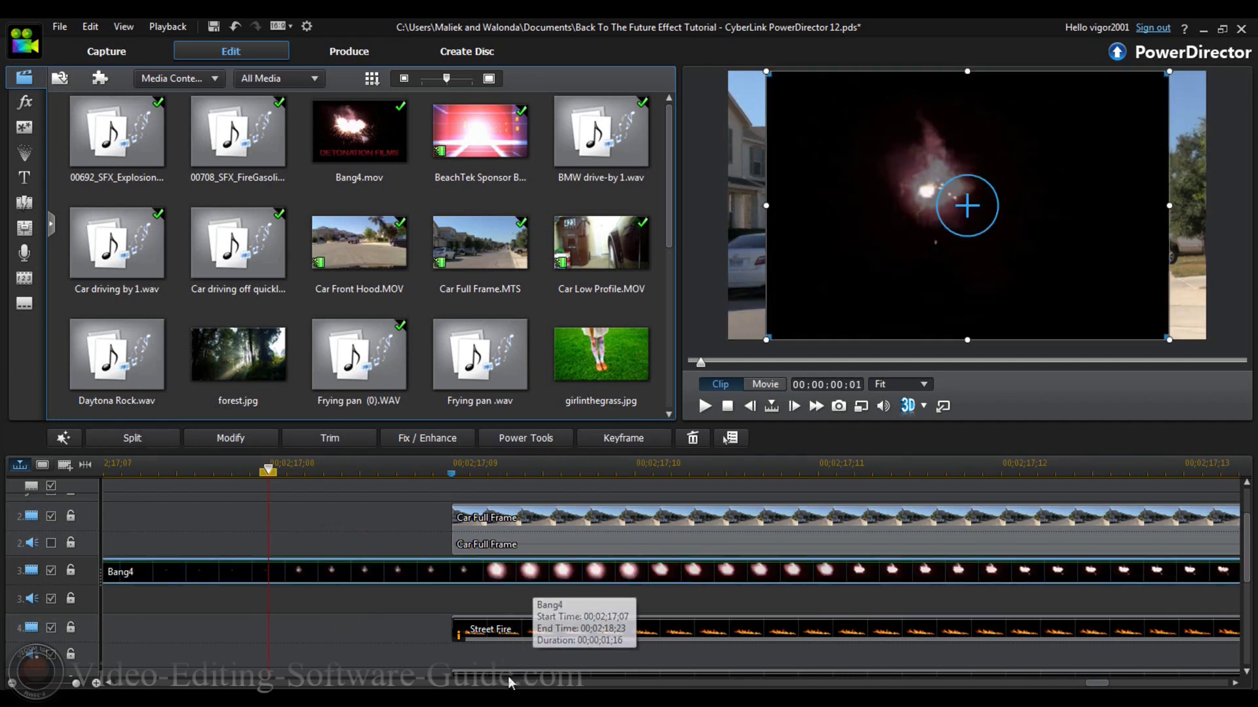
left_click_drag(1092, 683, 1096, 683)
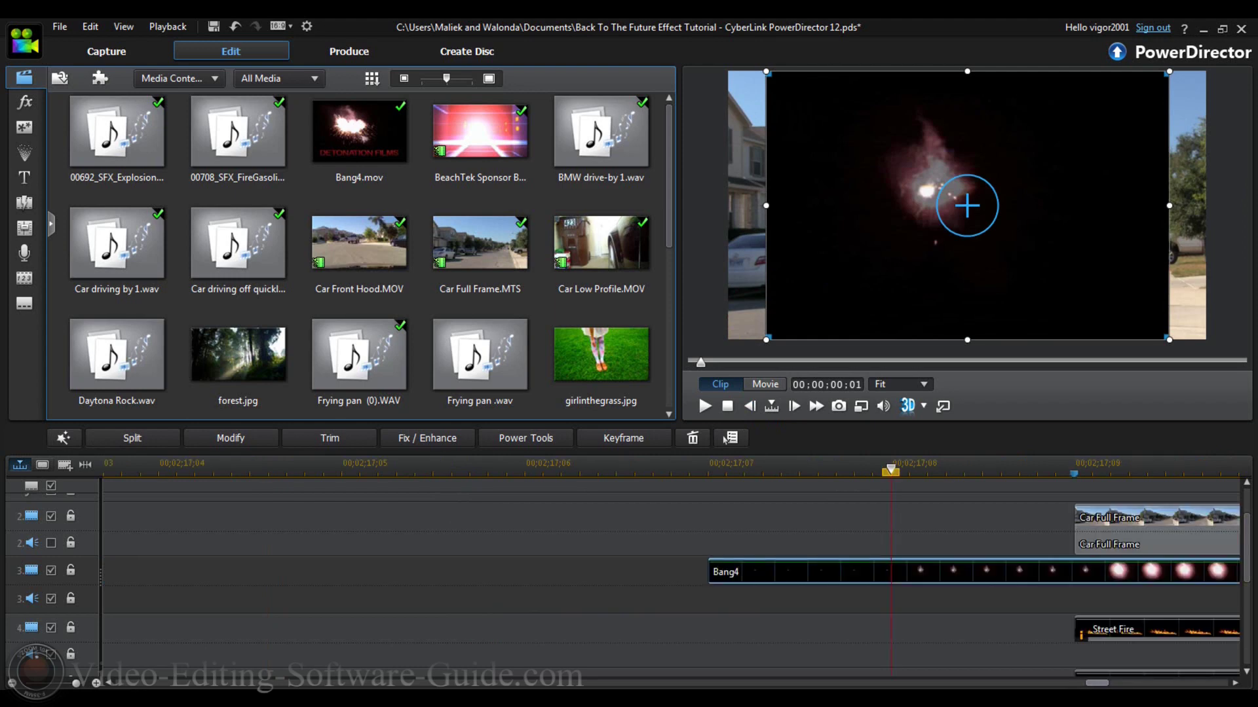
left_click_drag(1002, 584, 967, 585)
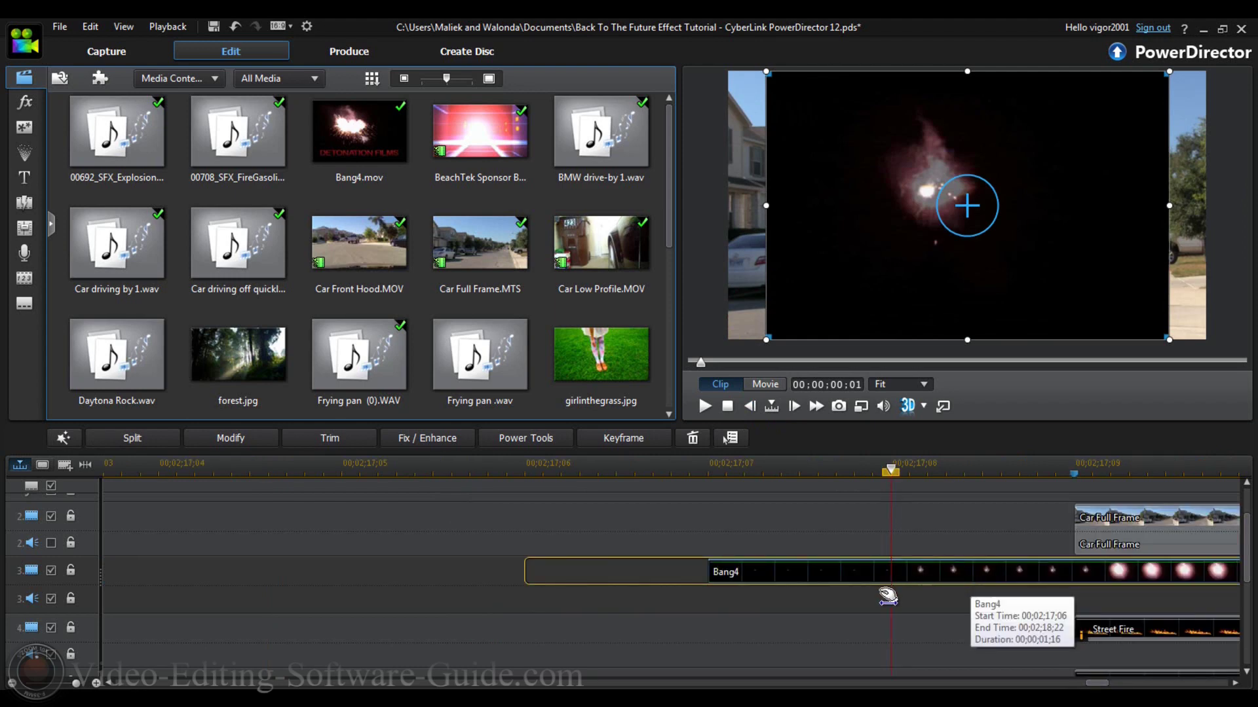
left_click_drag(799, 595, 617, 594)
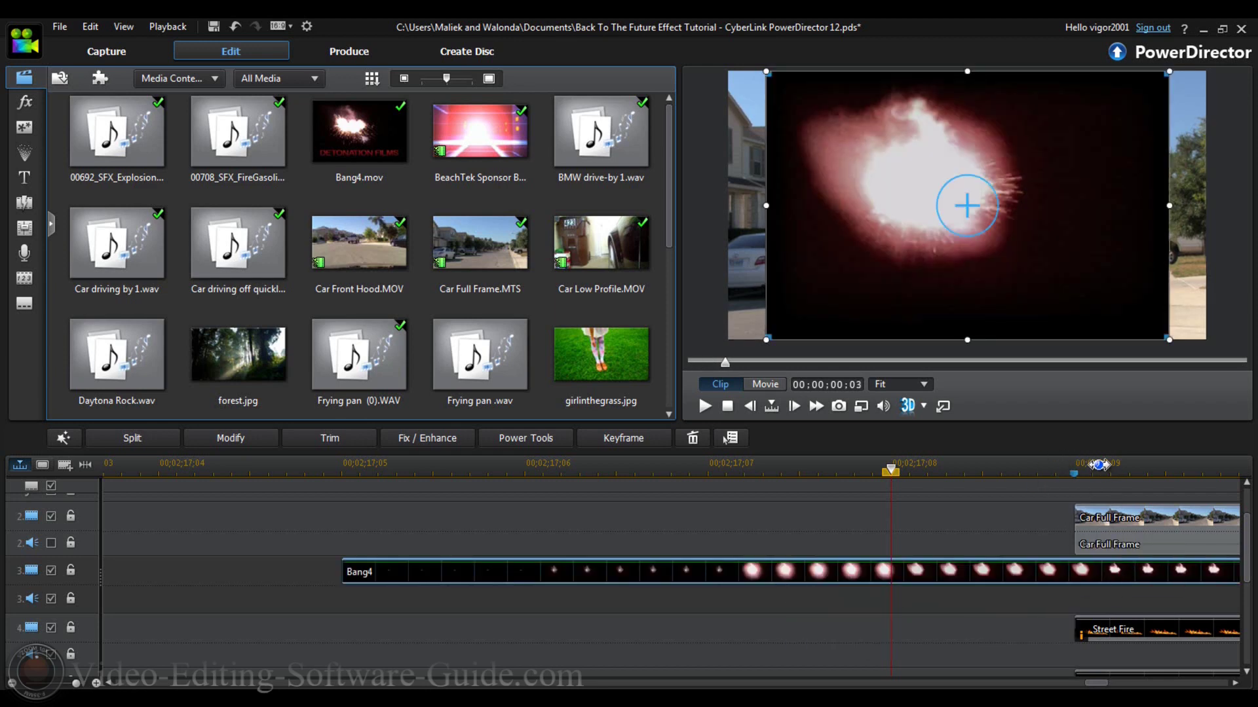
left_click(768, 409)
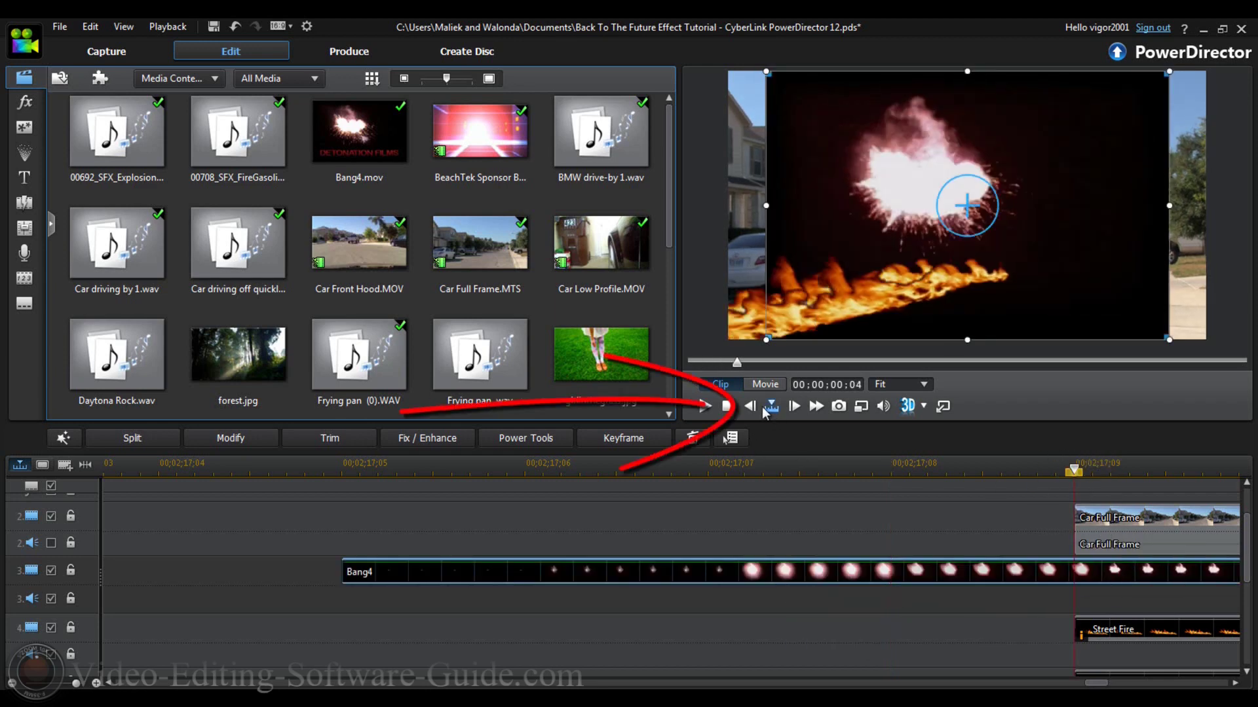
left_click(750, 407)
left_click(751, 406)
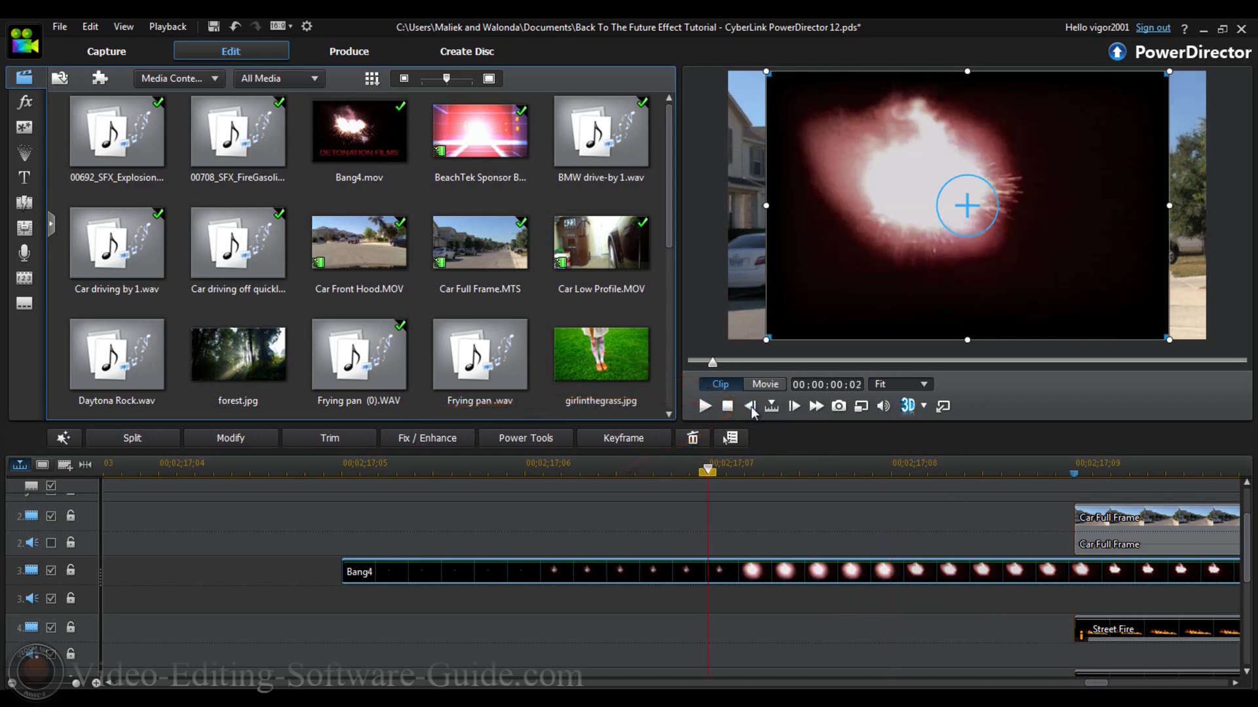
left_click(750, 407)
left_click(751, 407)
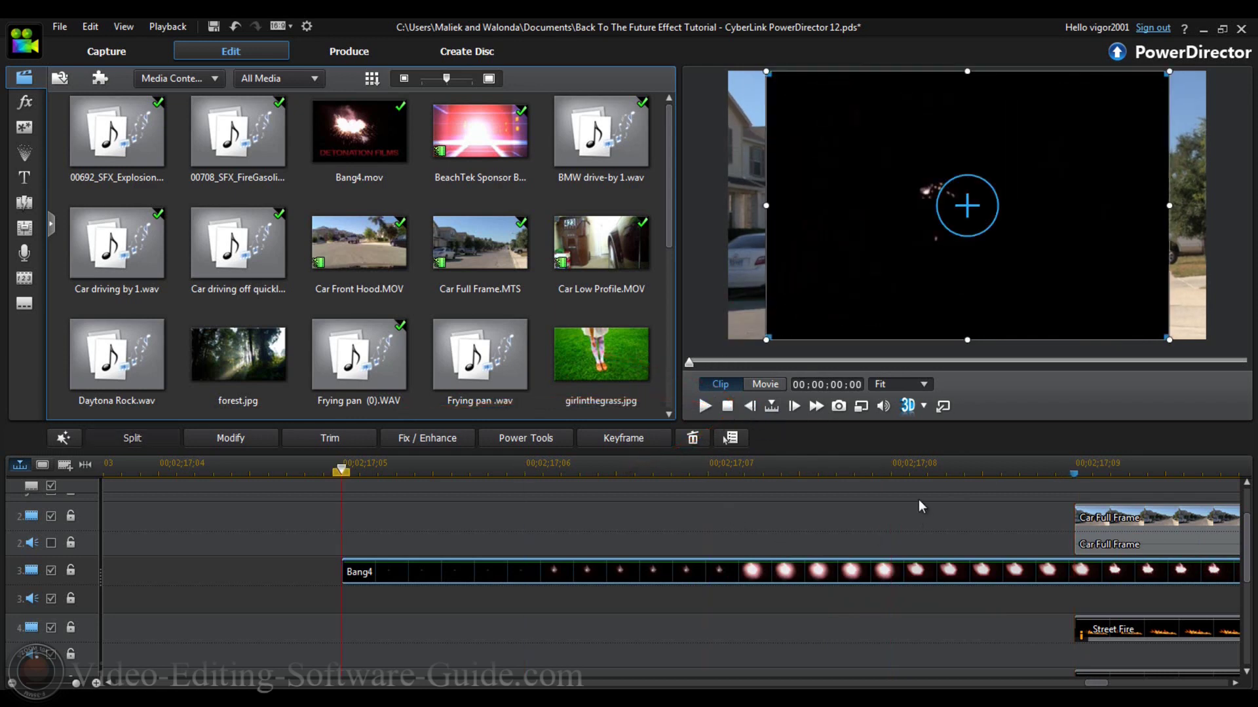
Compress the timeline to an overview and enable chroma key on the Bang4 clip in the PiP Designer, keying out black.
left_click_drag(919, 469, 598, 495)
left_click_drag(753, 469, 407, 469)
mouse_move(790, 469)
left_mouse_down()
mouse_move(365, 472)
mouse_move(485, 472)
mouse_move(439, 471)
mouse_move(481, 472)
mouse_move(470, 471)
left_mouse_up()
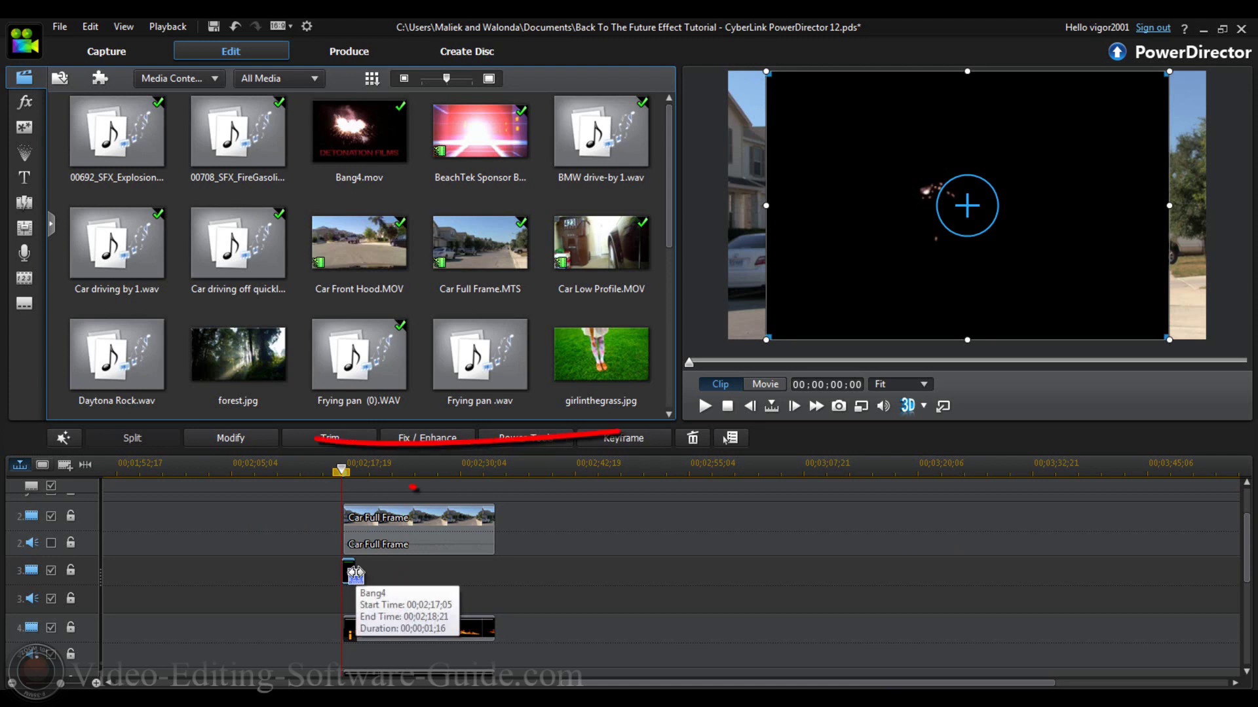
left_click(237, 445)
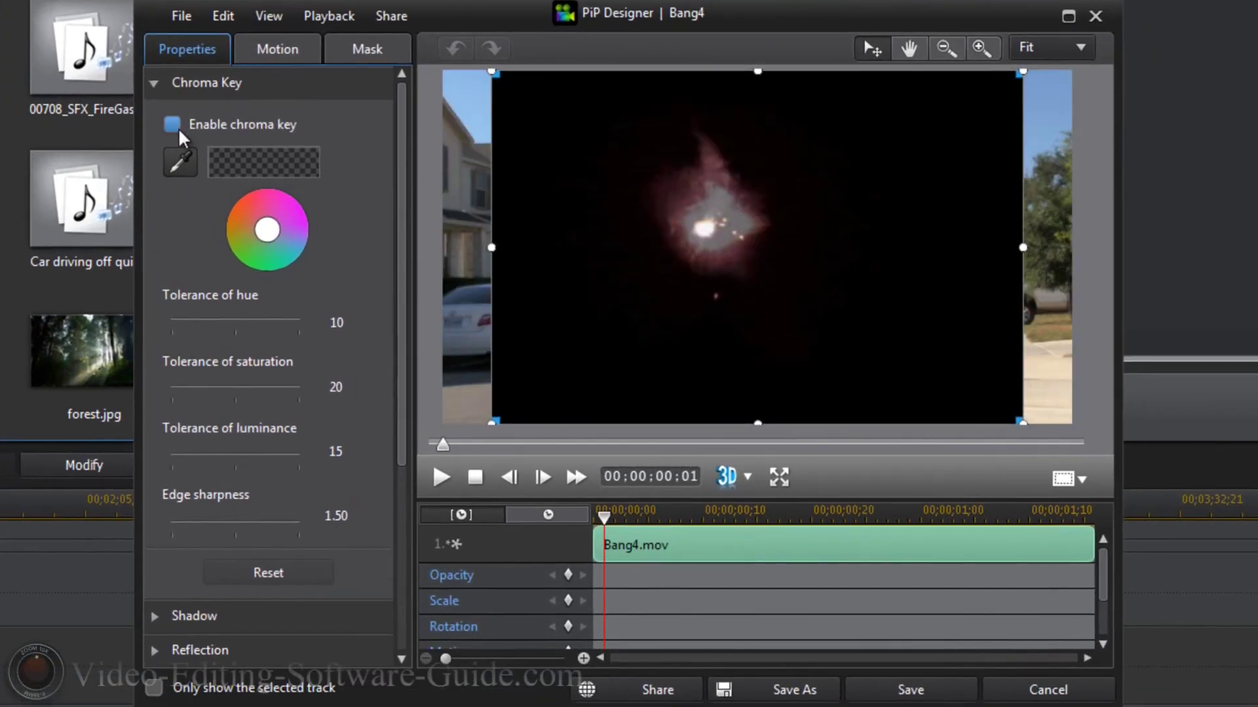
left_click(173, 125)
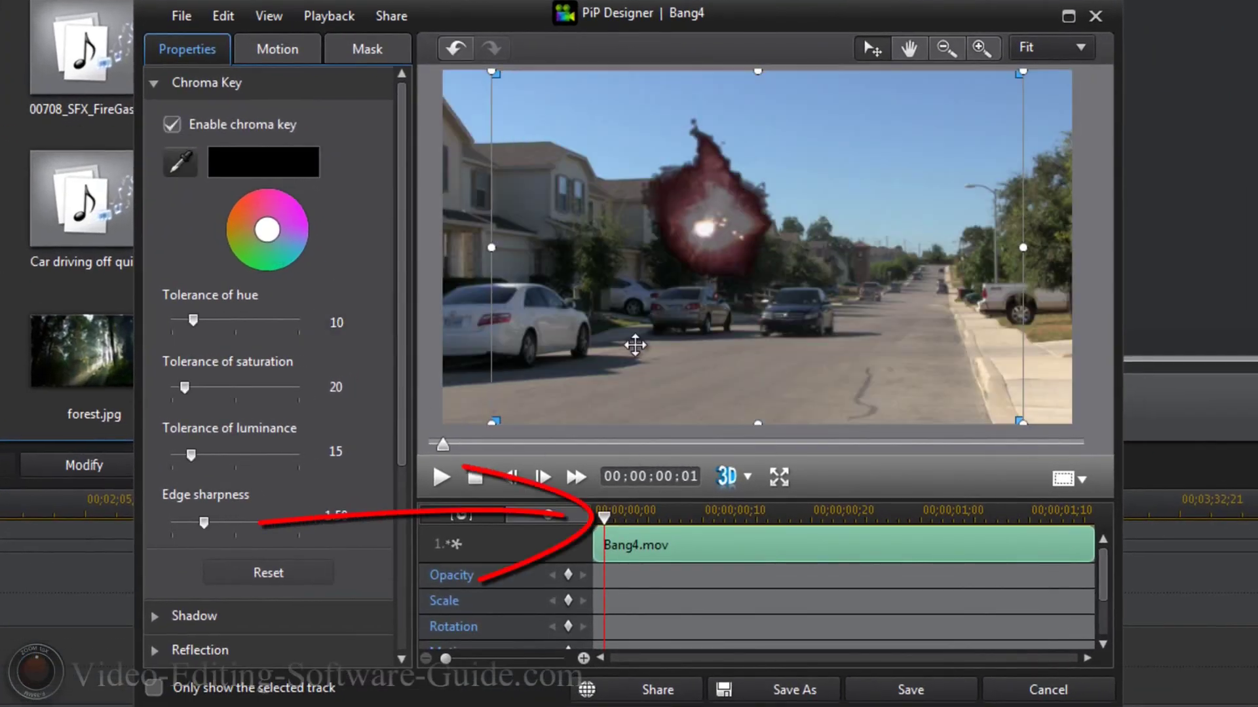
Preview the keyed explosion at several frames and set its tolerance of saturation to 73 at frame 00:00:00:04.
left_click_drag(603, 518, 723, 521)
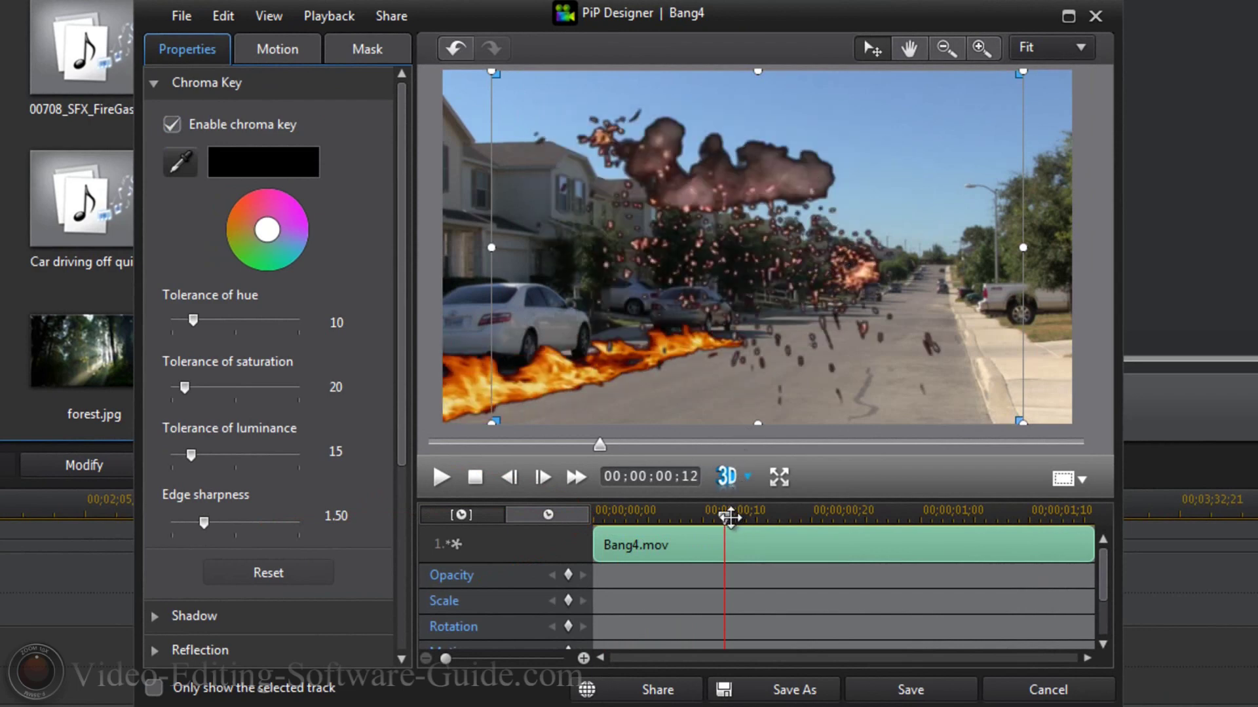
left_click_drag(723, 521, 713, 522)
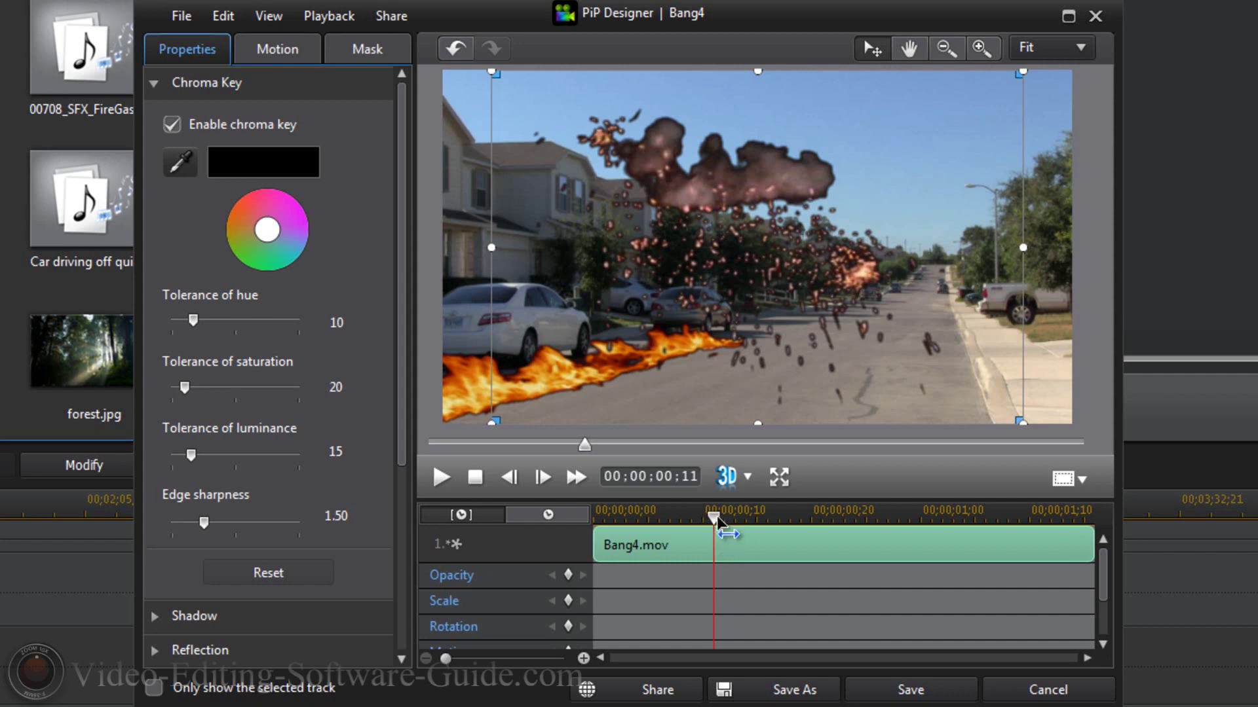
left_click(701, 521)
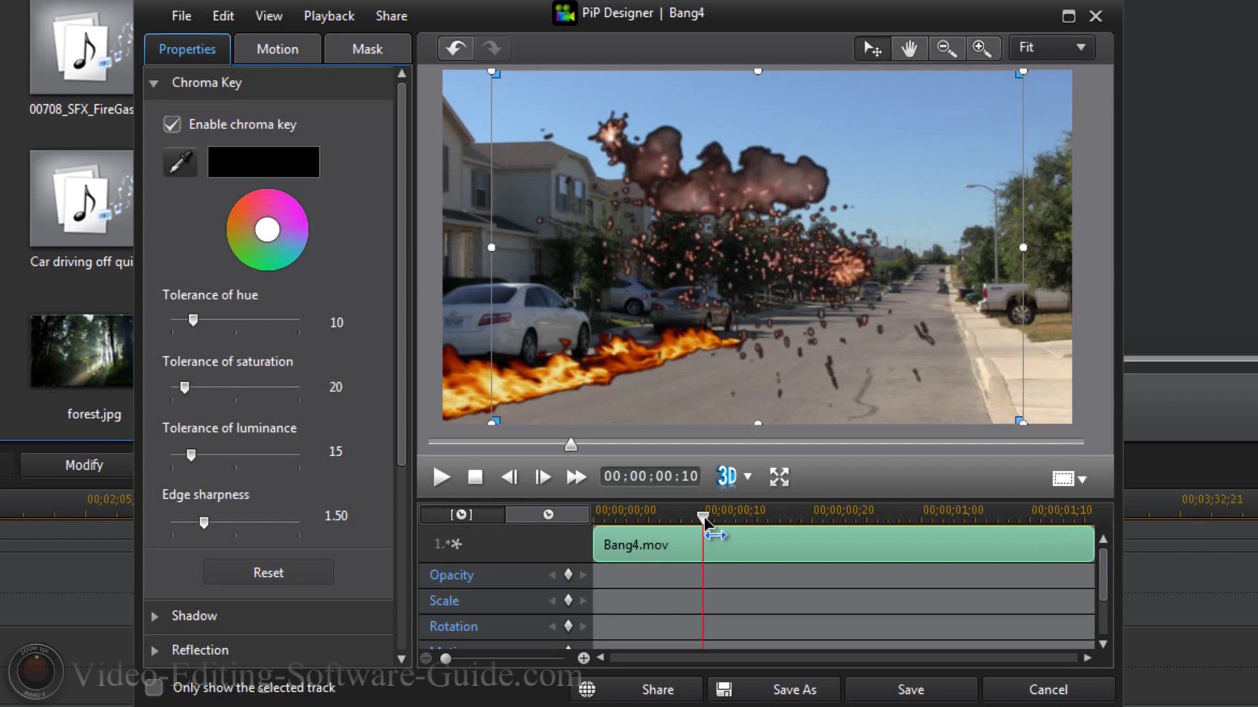
left_click(636, 517)
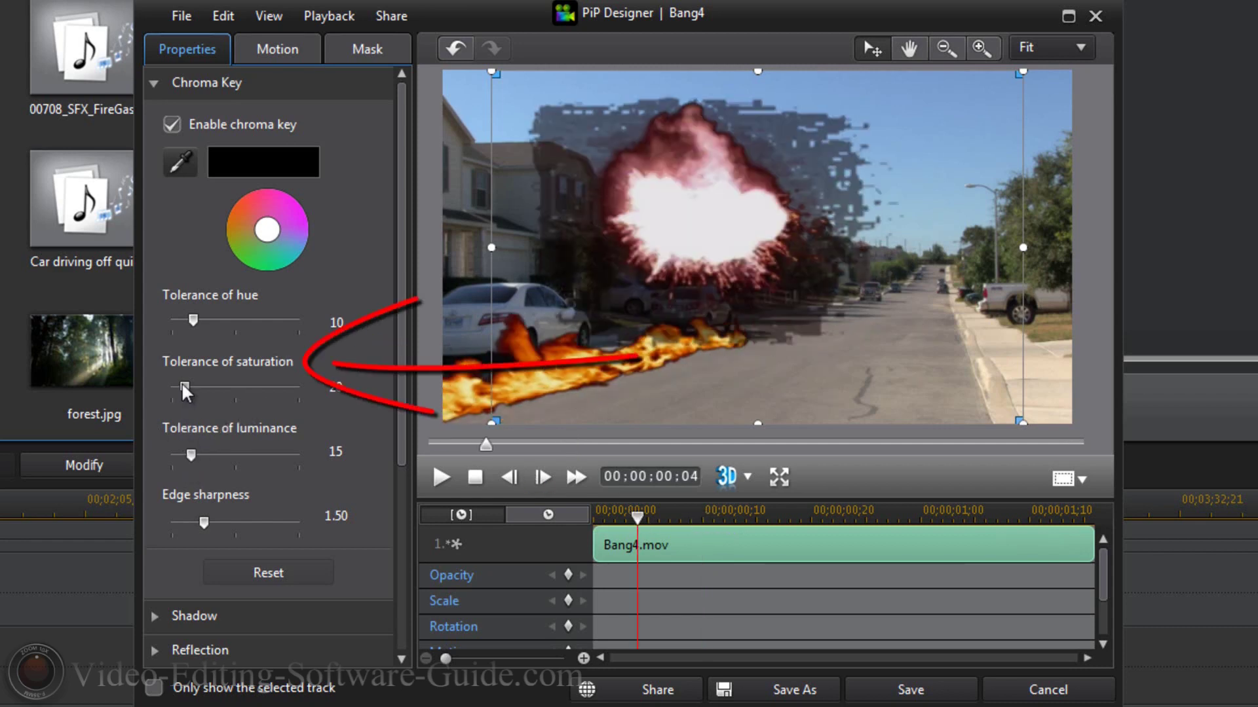
left_click_drag(185, 388, 194, 388)
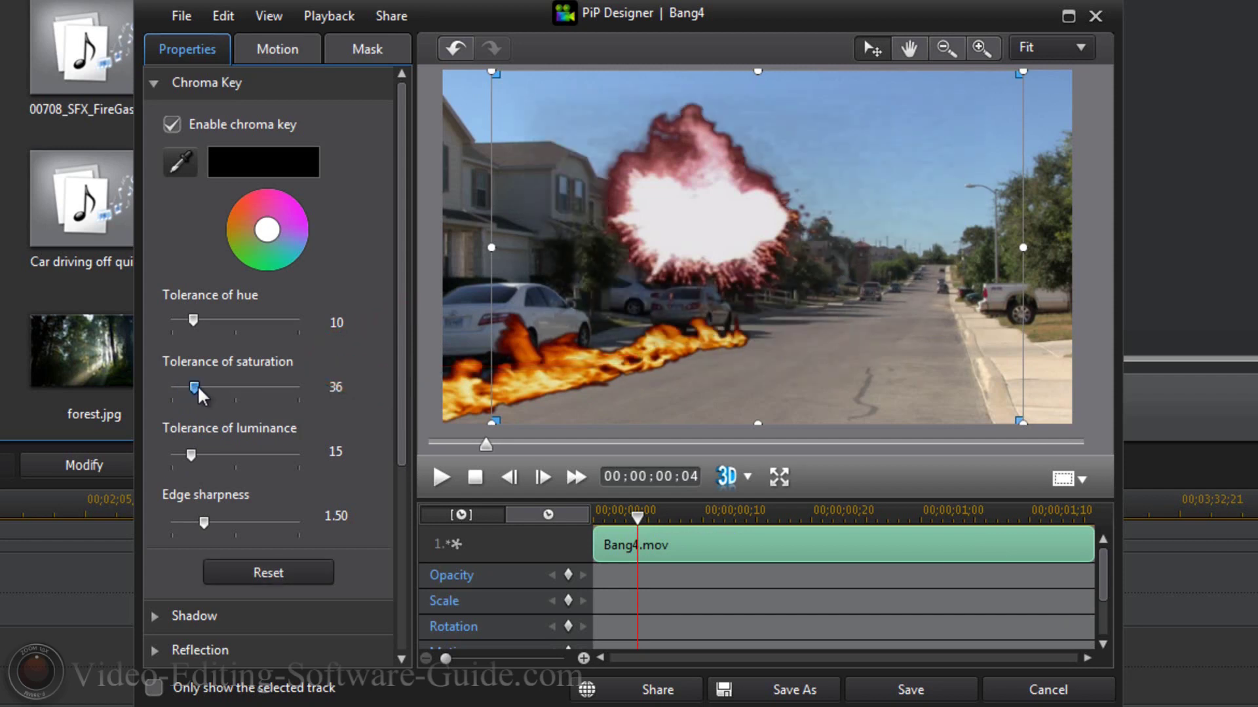
mouse_move(216, 400)
left_mouse_down()
mouse_move(244, 398)
mouse_move(220, 390)
left_mouse_up()
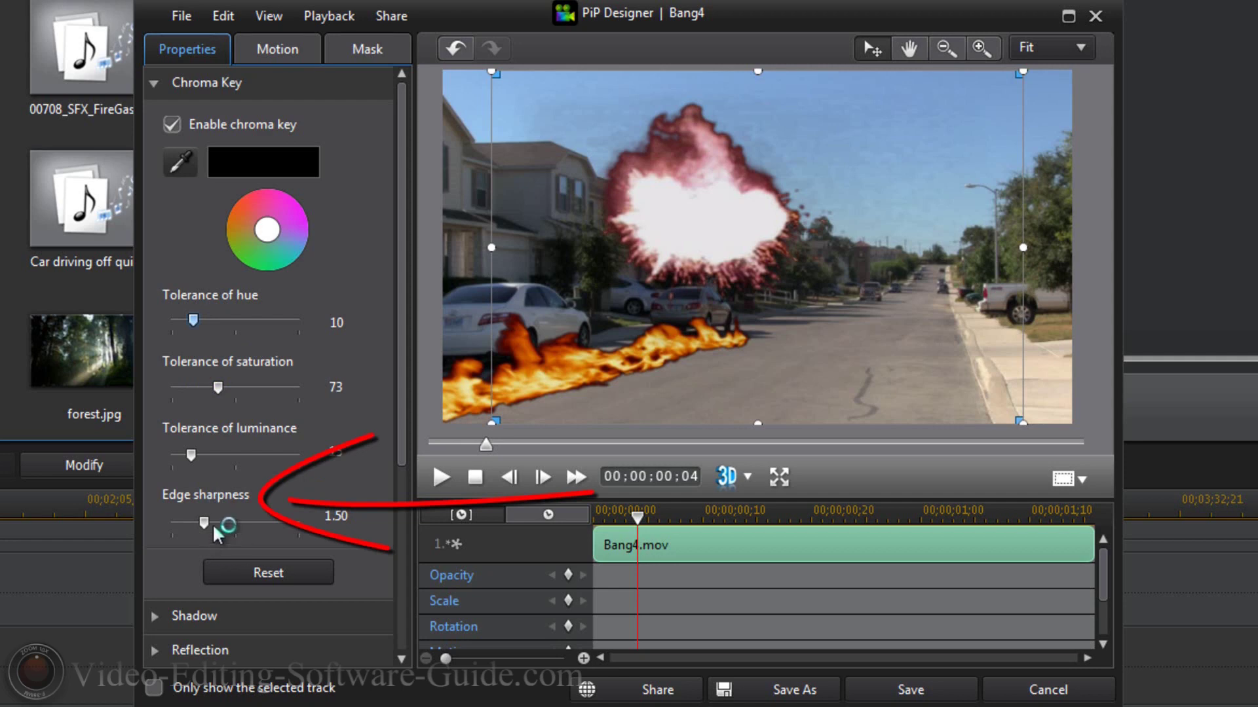
Set the explosion's chroma key edge sharpness to 2.49 and its tolerance of hue to 44.
left_click_drag(207, 521, 227, 522)
left_click_drag(193, 321, 214, 320)
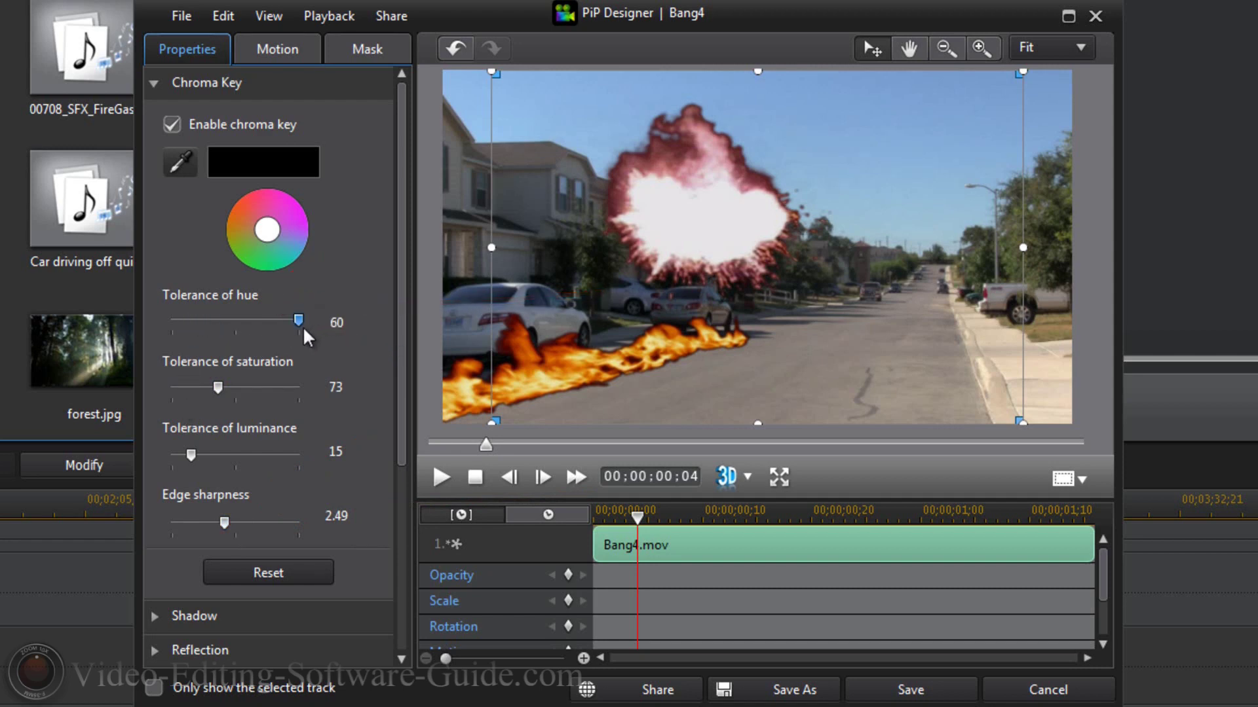
left_click(235, 322)
left_click_drag(234, 320, 263, 322)
left_click(264, 320)
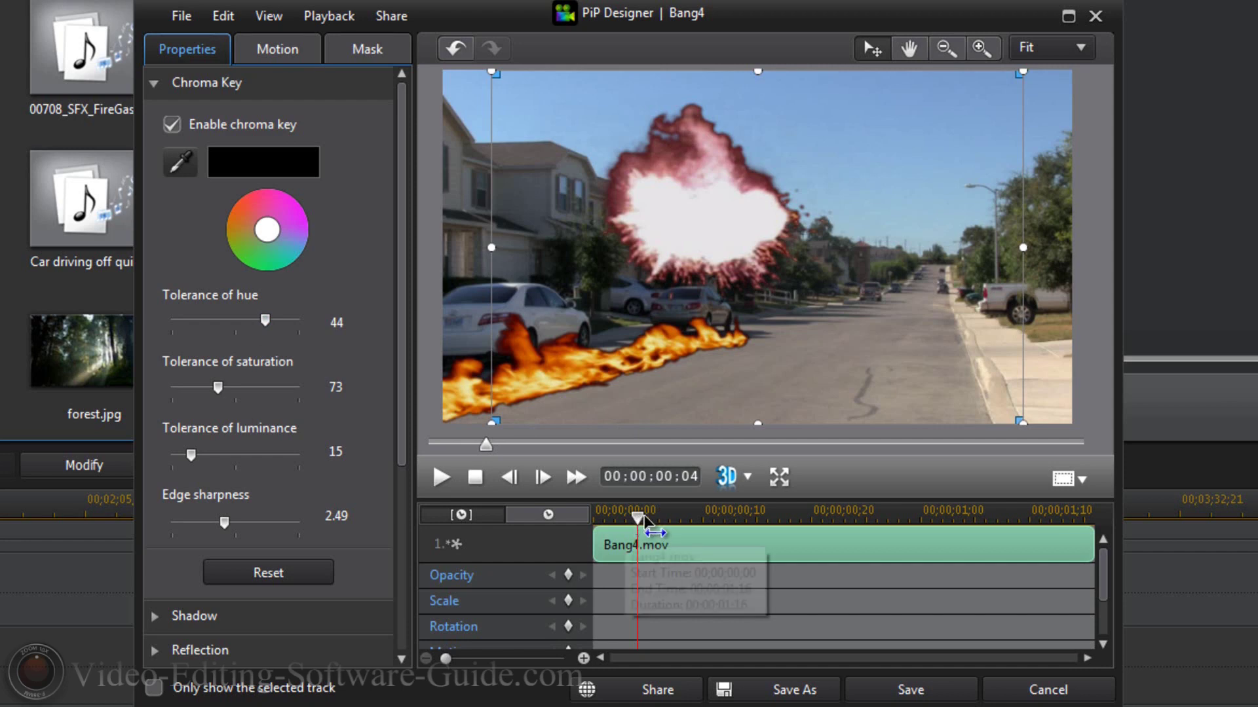
Go to frame 00:00:00:01 of Bang4 and reposition the explosion over the dark car driving down the street.
left_click_drag(653, 521, 579, 515)
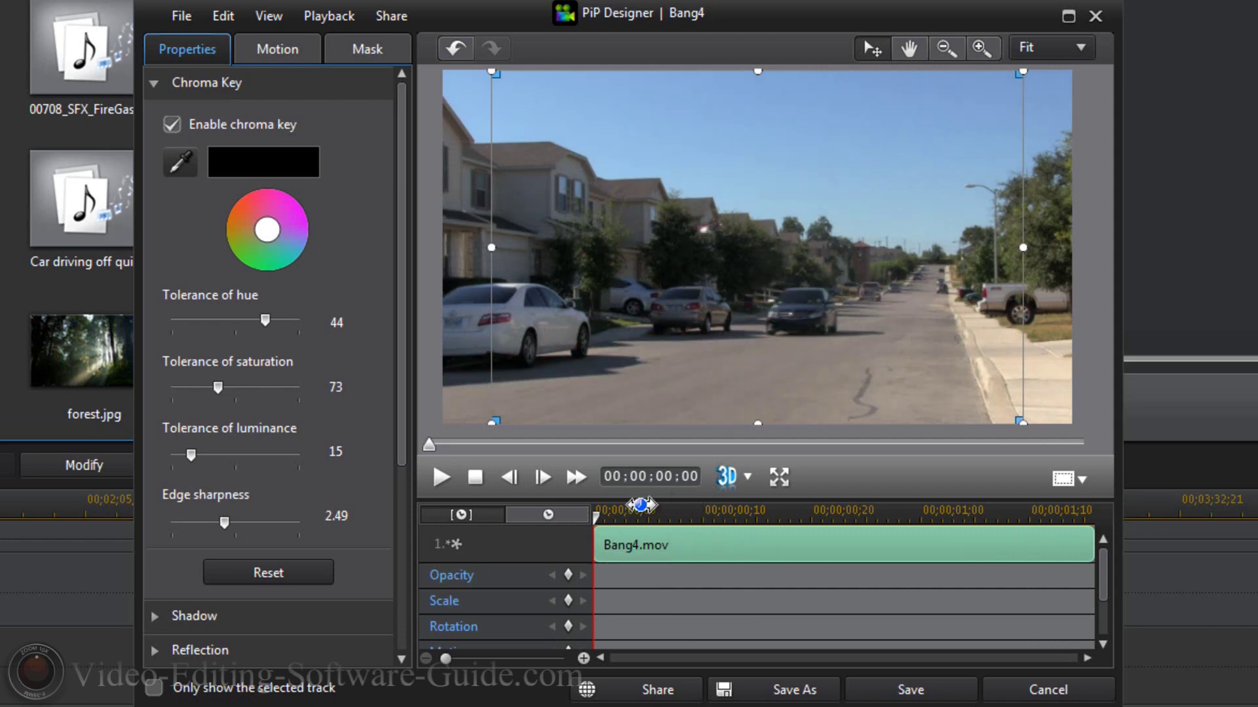
left_click(542, 478)
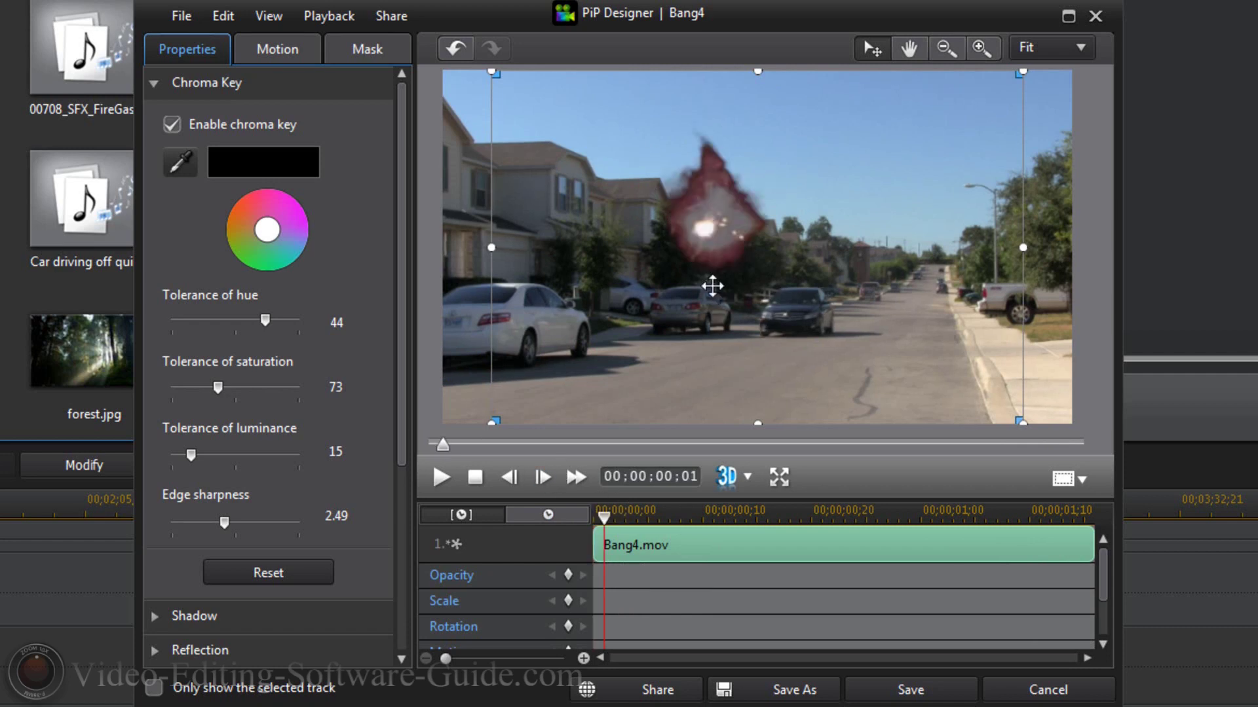
left_click(542, 478)
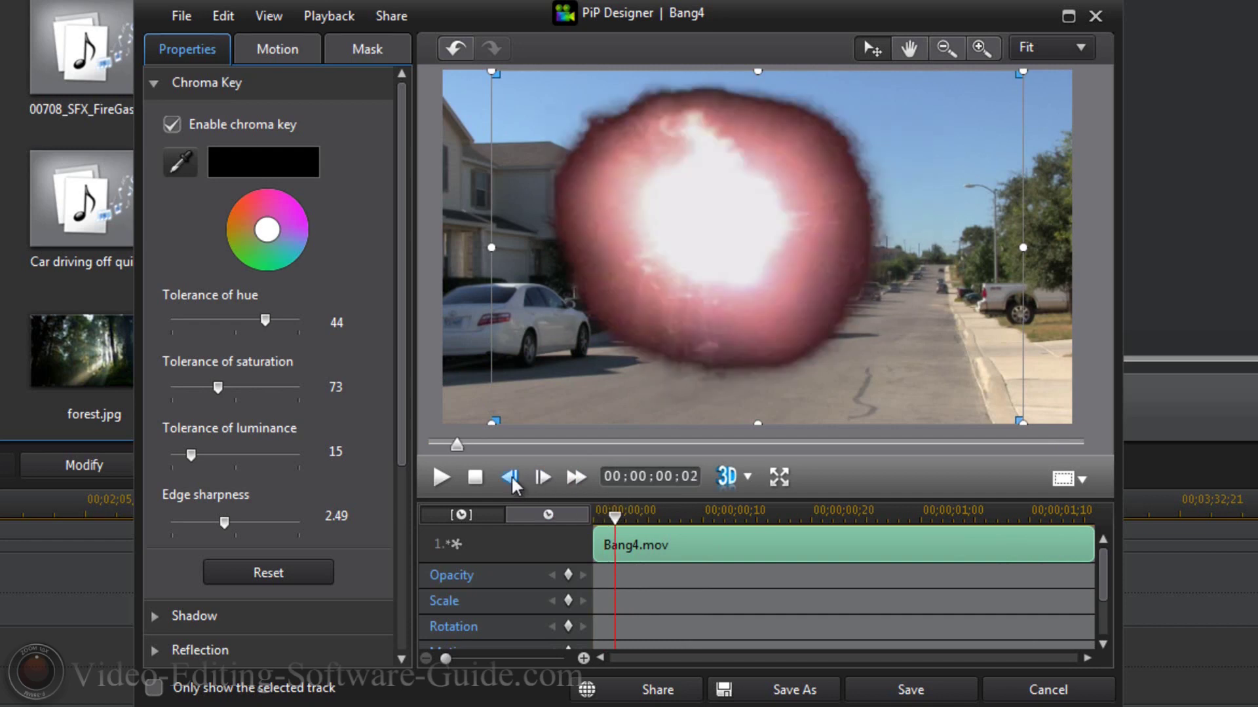
left_click(509, 477)
left_click_drag(722, 202, 782, 288)
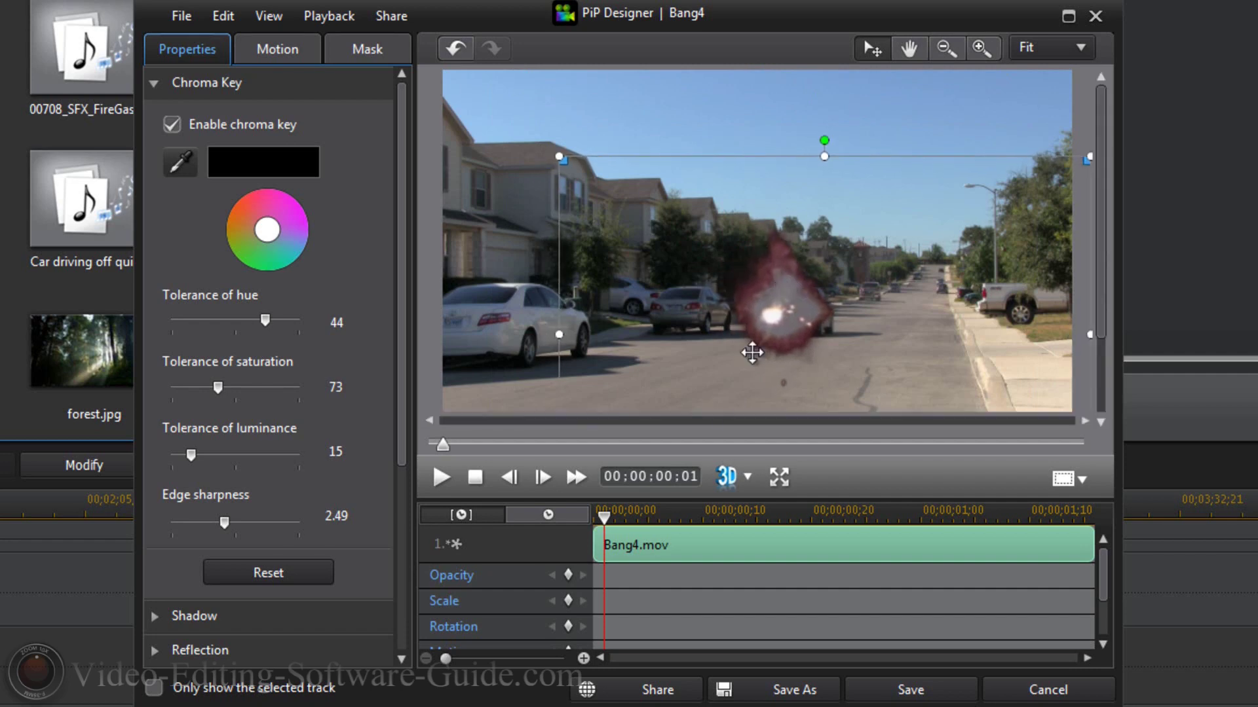
Step through the repositioned explosion up to frame 00:00:00:05 and save the clip's PiP settings.
left_click(541, 474)
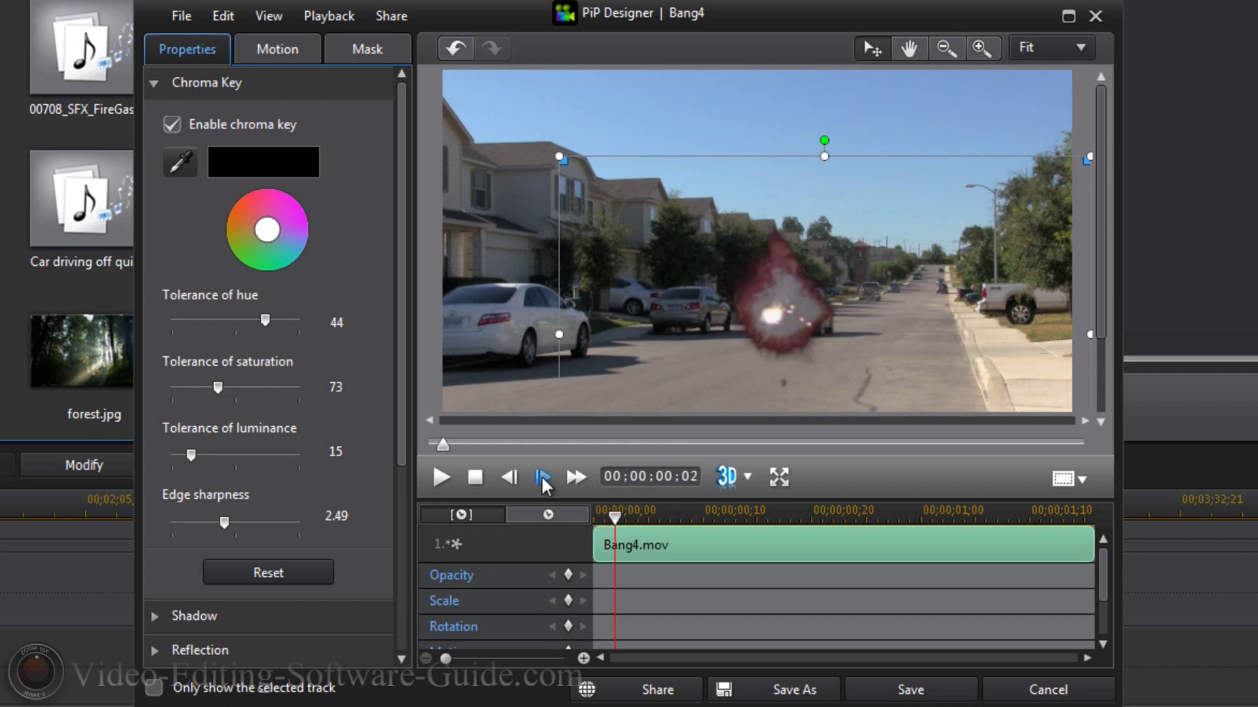
left_click(541, 475)
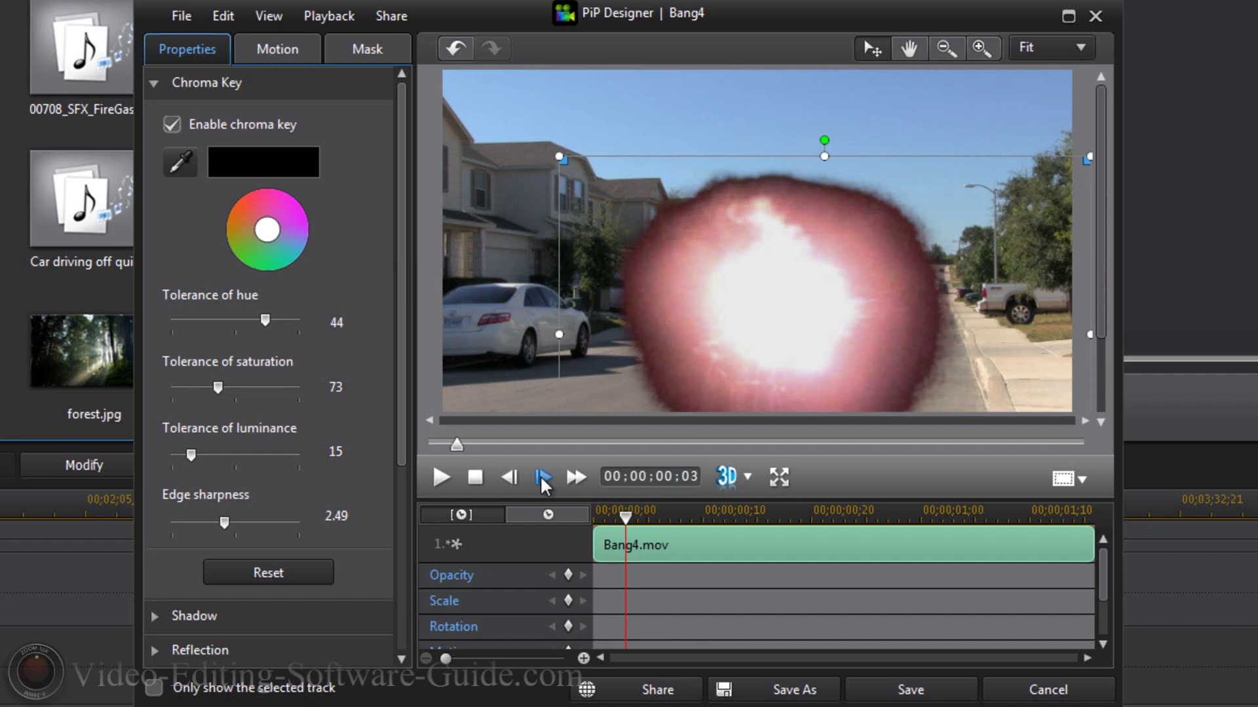
left_click(540, 476)
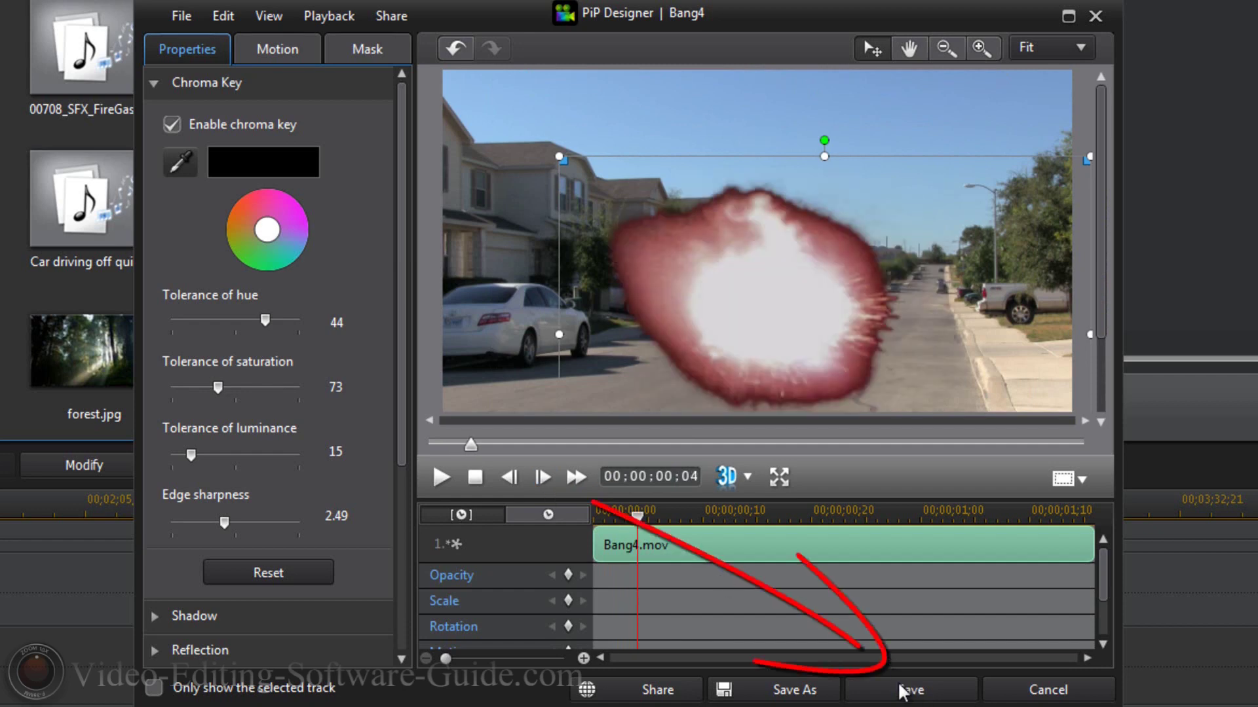
key("period")
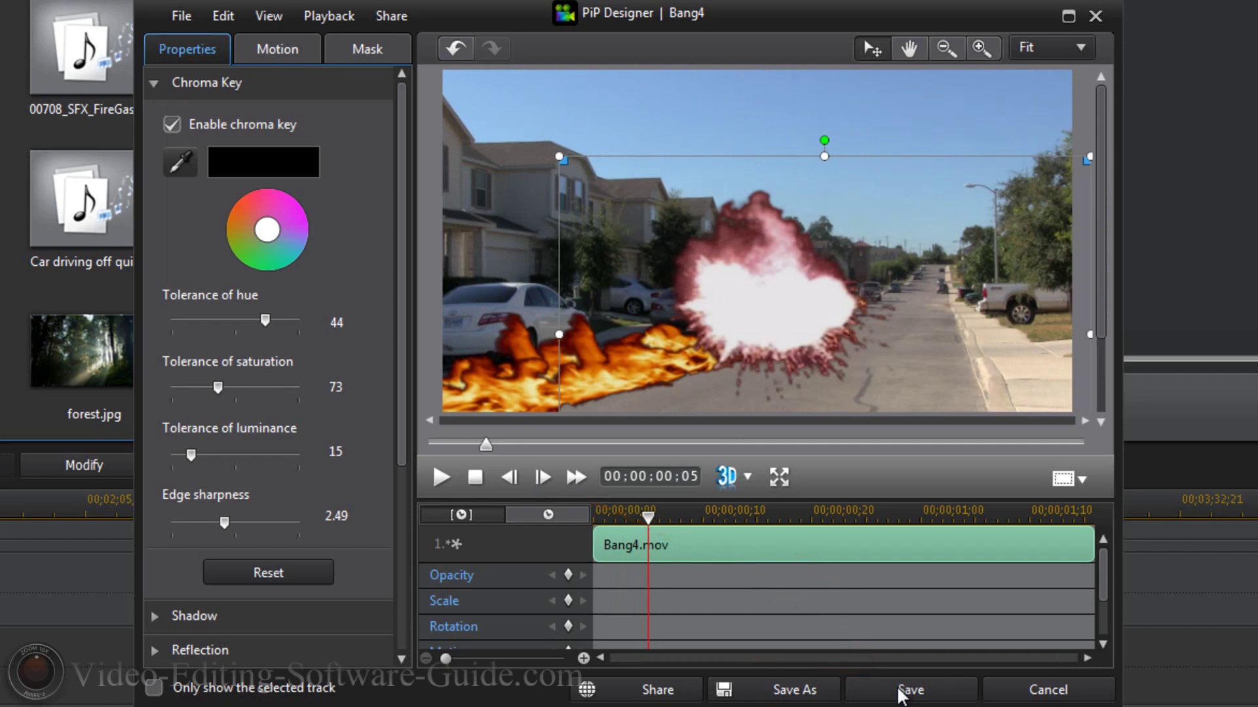
left_click(911, 690)
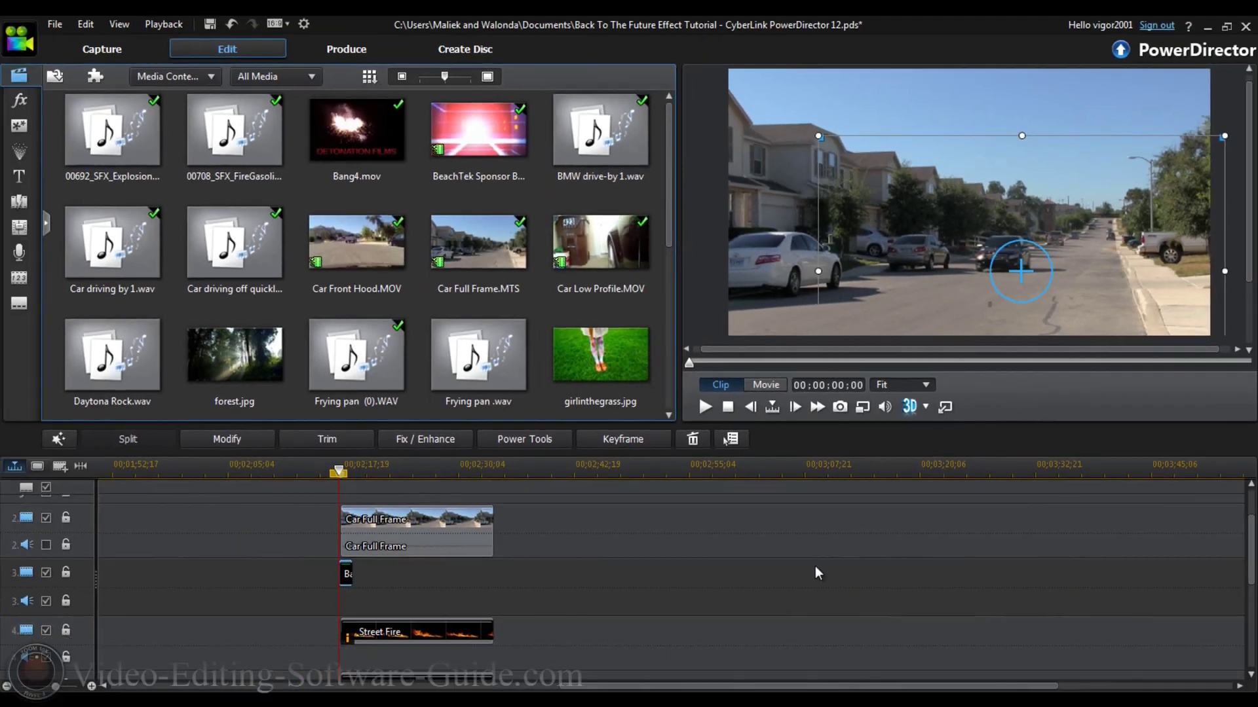
Play the movie from the start of the shorter Car Full Frame clip and scrub back through the explosion to review the effect.
left_click_drag(1246, 556, 1247, 532)
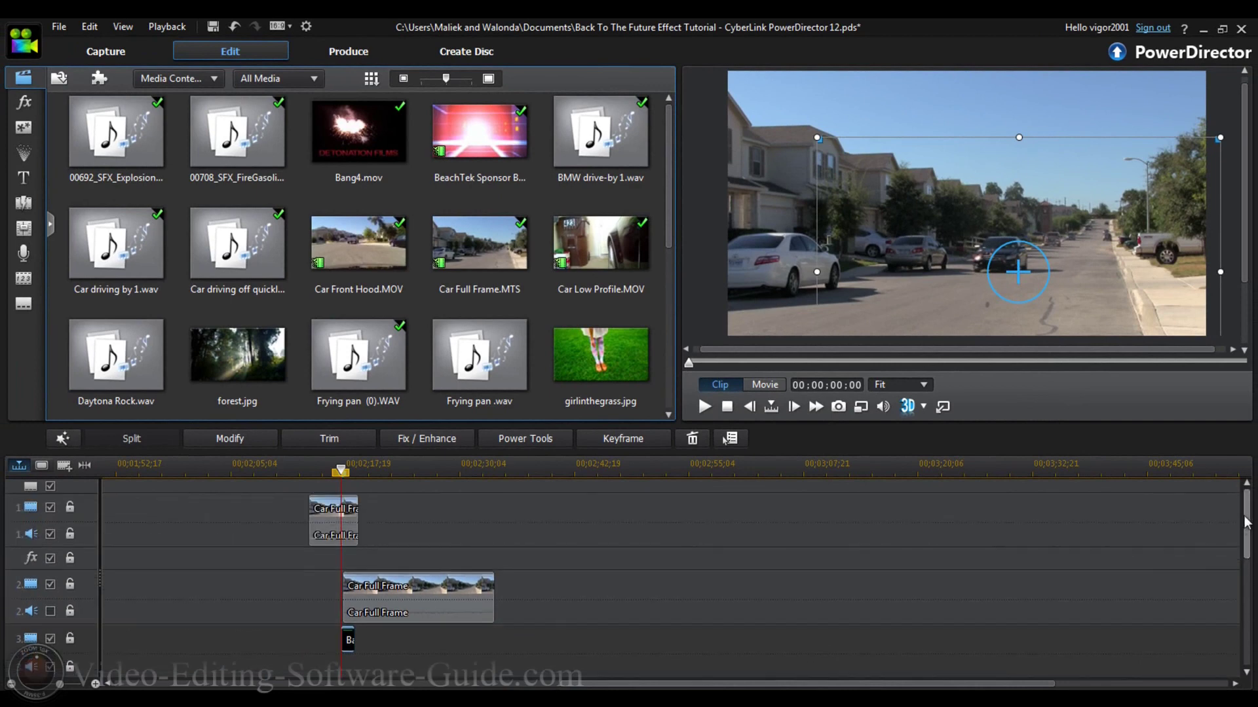
left_click(311, 466)
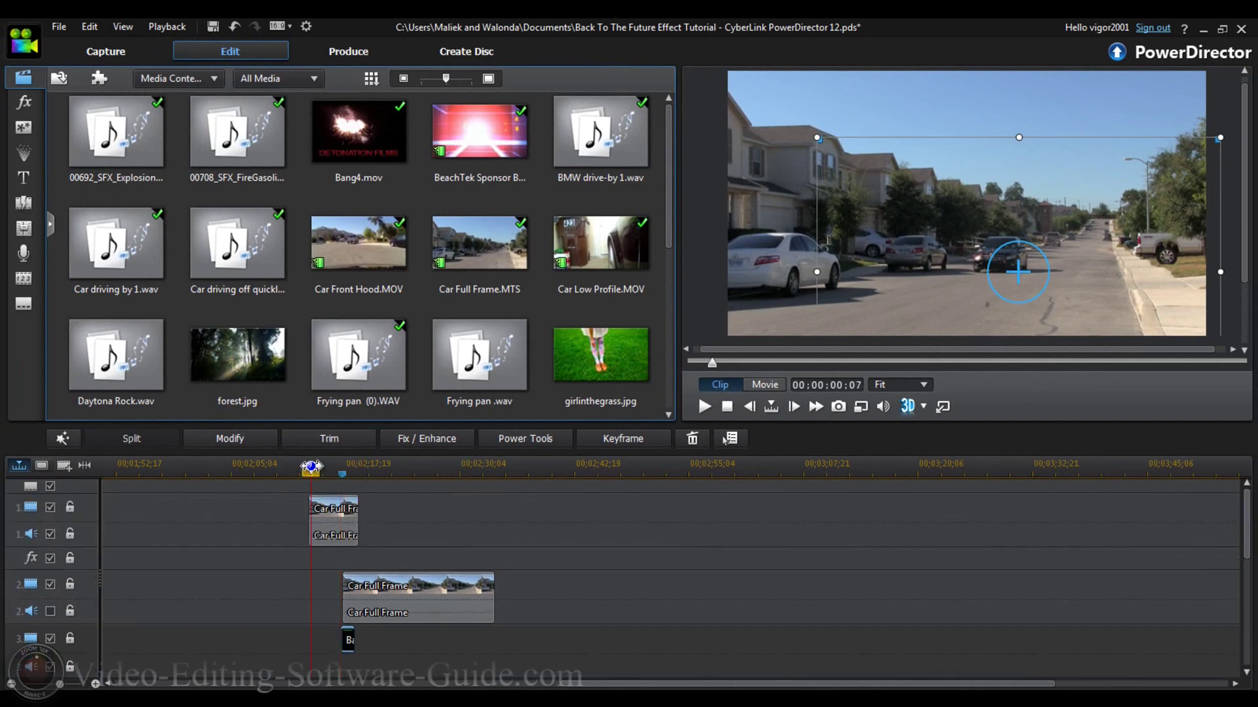
left_click(764, 385)
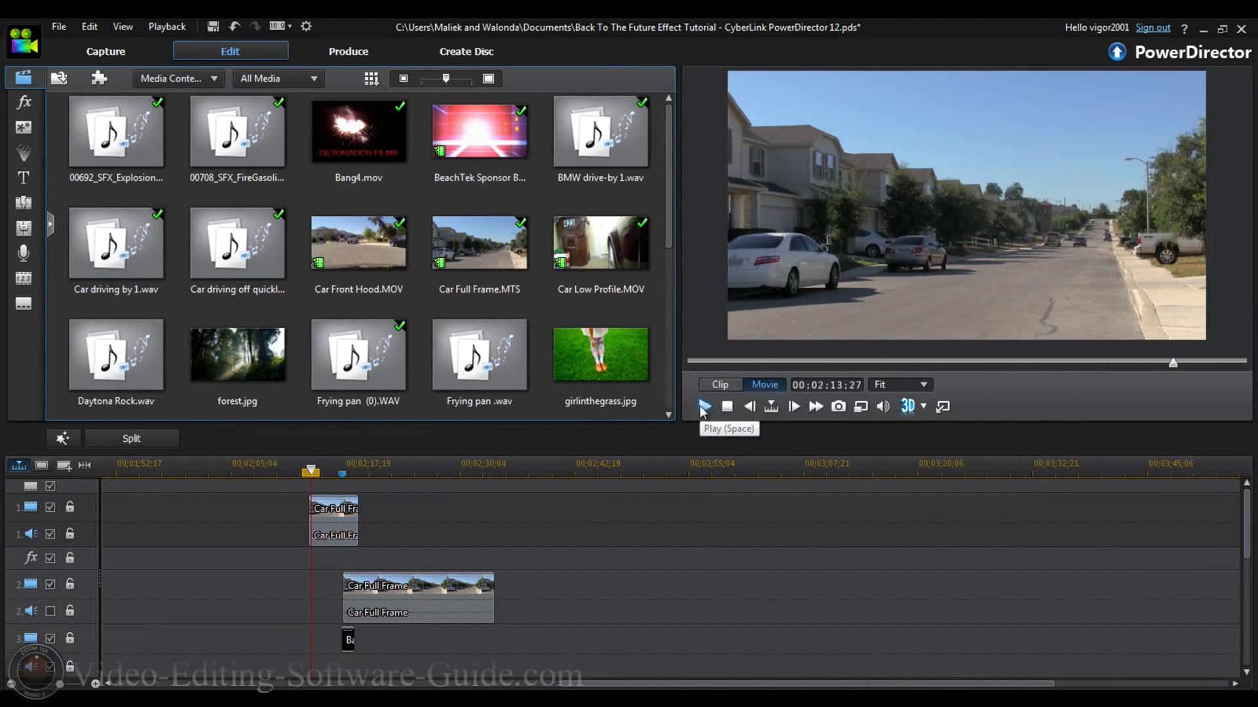
left_click(702, 407)
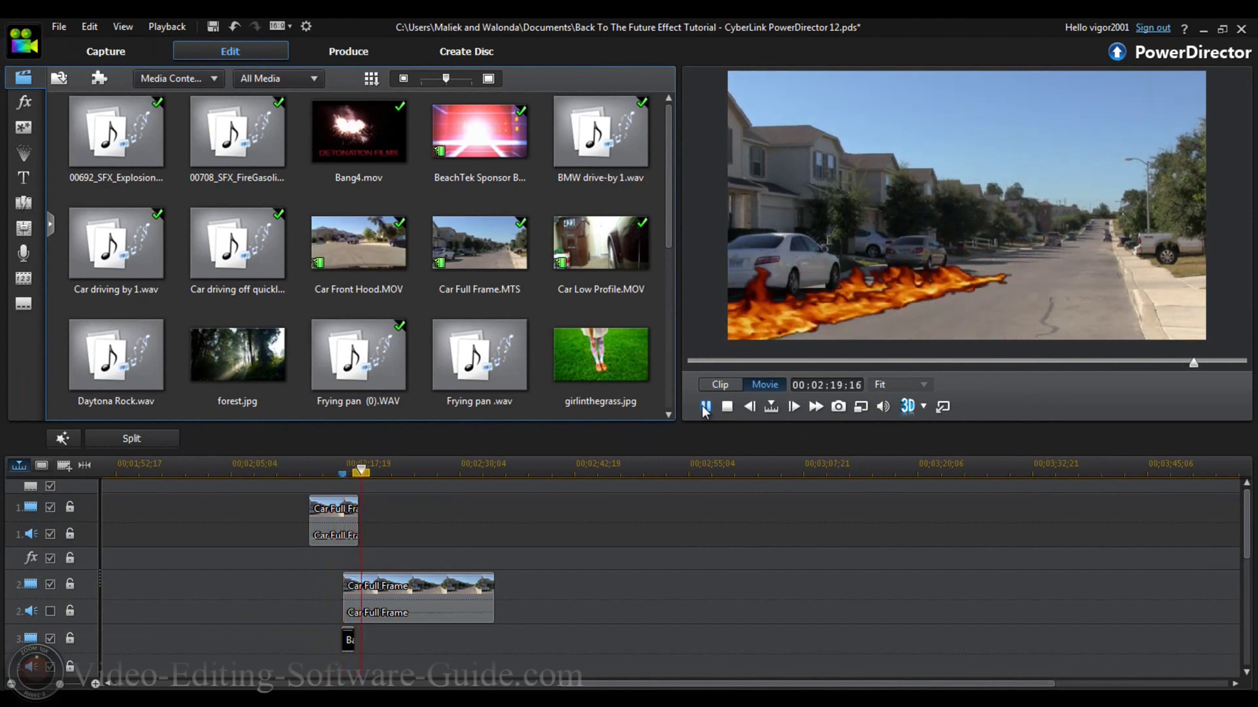
left_click(704, 406)
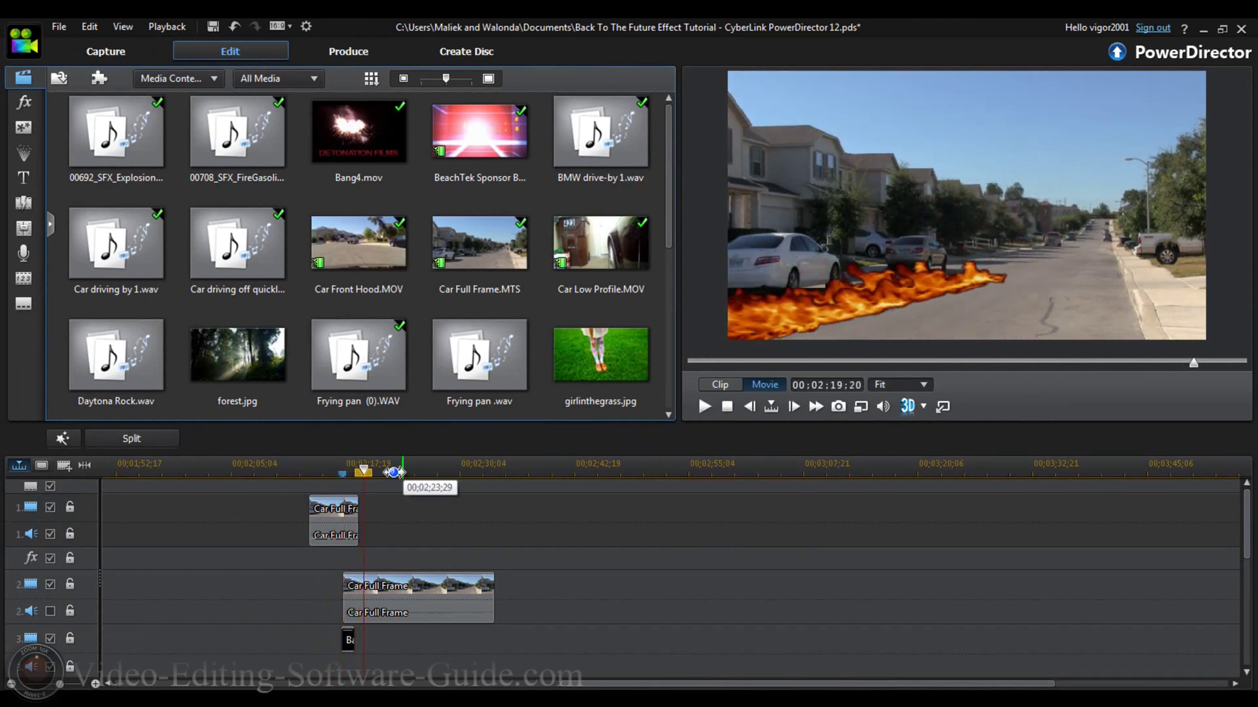
mouse_move(362, 471)
left_mouse_down()
mouse_move(327, 481)
mouse_move(344, 488)
left_mouse_up()
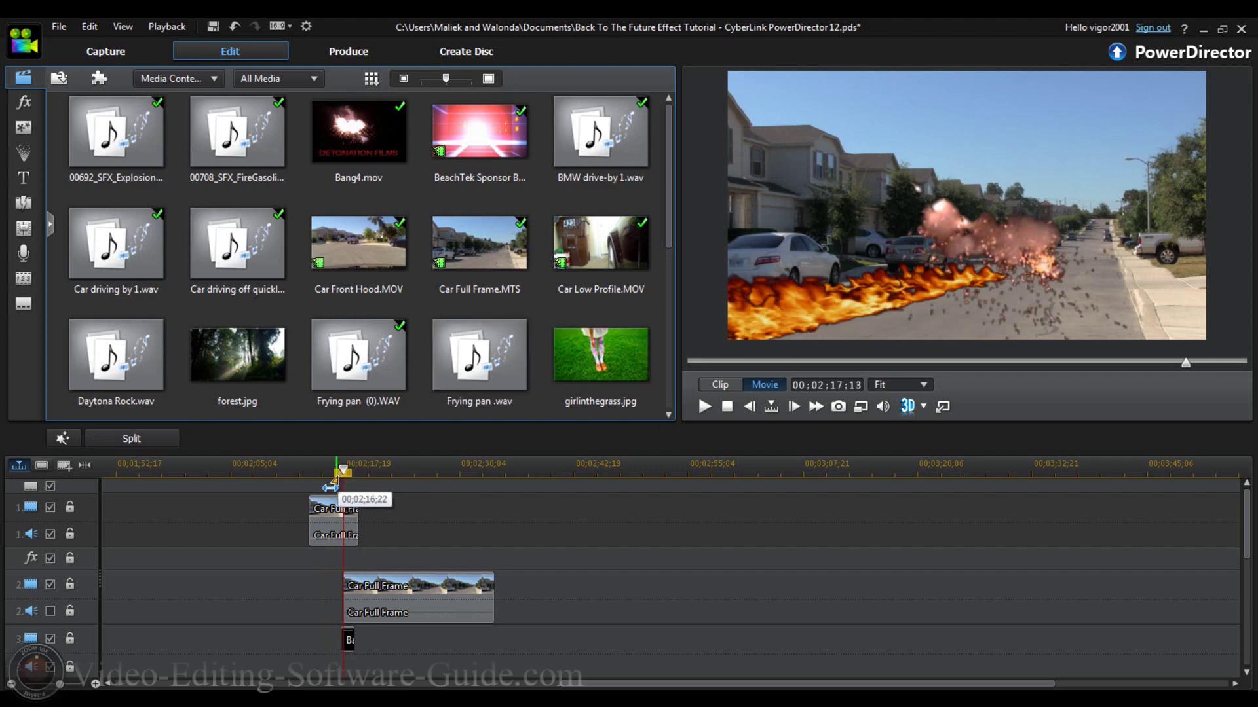
mouse_move(346, 473)
left_mouse_down()
mouse_move(321, 474)
mouse_move(345, 474)
mouse_move(354, 485)
mouse_move(336, 487)
mouse_move(358, 492)
mouse_move(340, 487)
left_mouse_up()
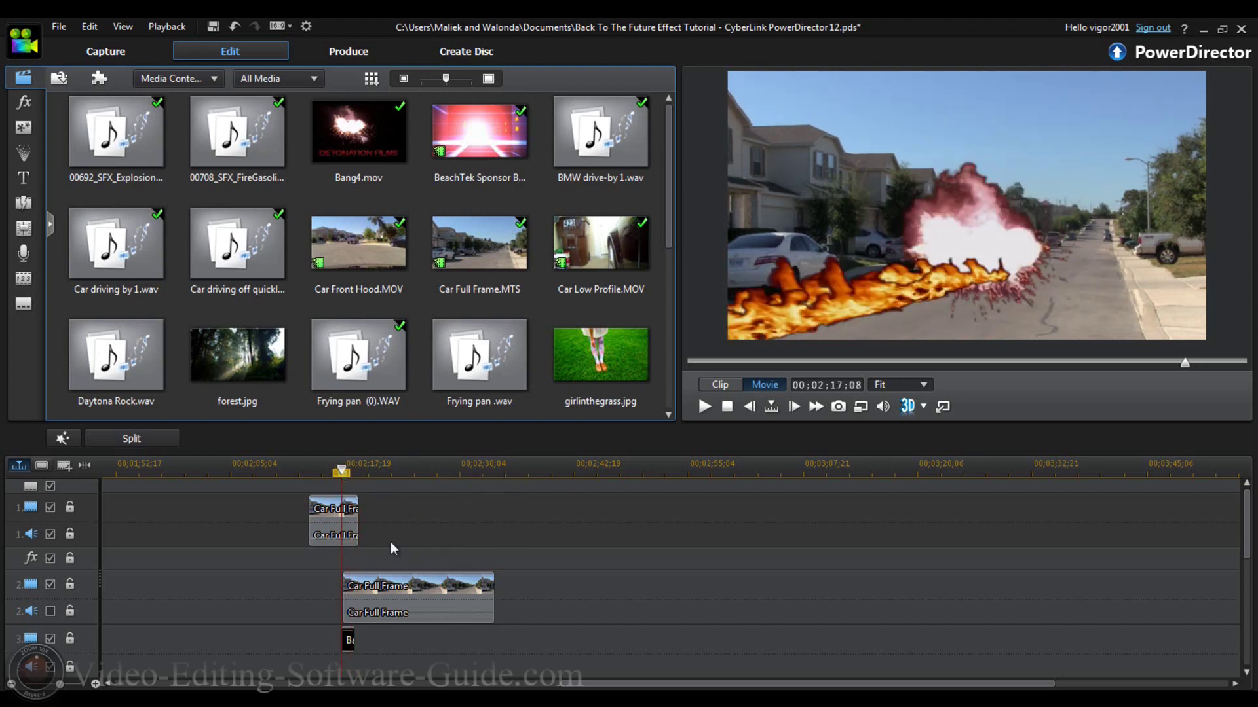
Return to the start of the shorter Car Full Frame clip and apply the Lens Flare effect from the Special category to it.
left_click_drag(342, 469, 309, 469)
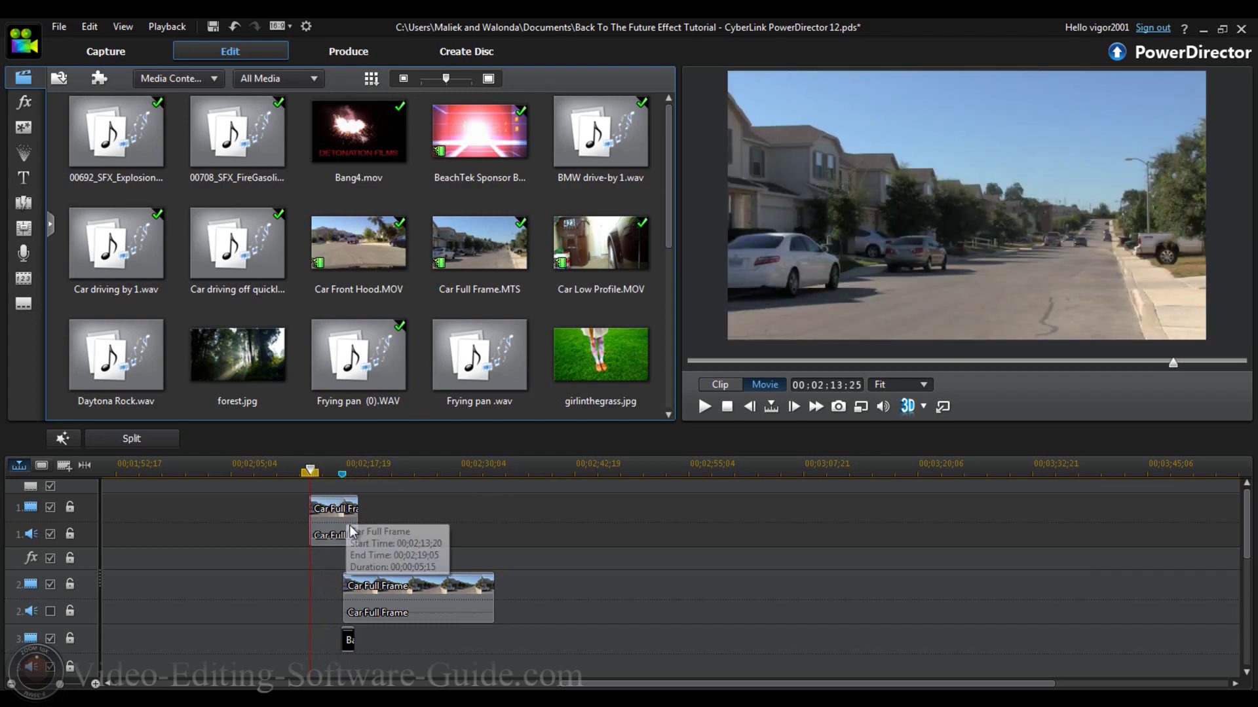
left_click(280, 471)
left_click(330, 521)
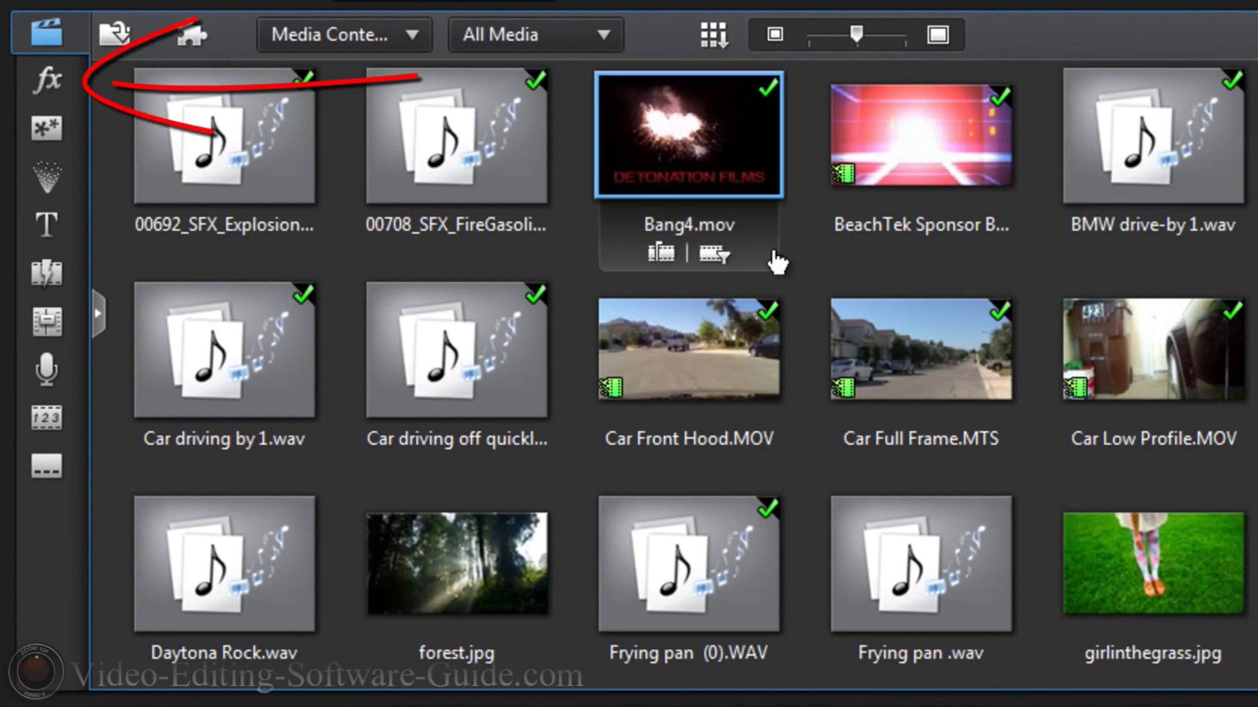
left_click(50, 81)
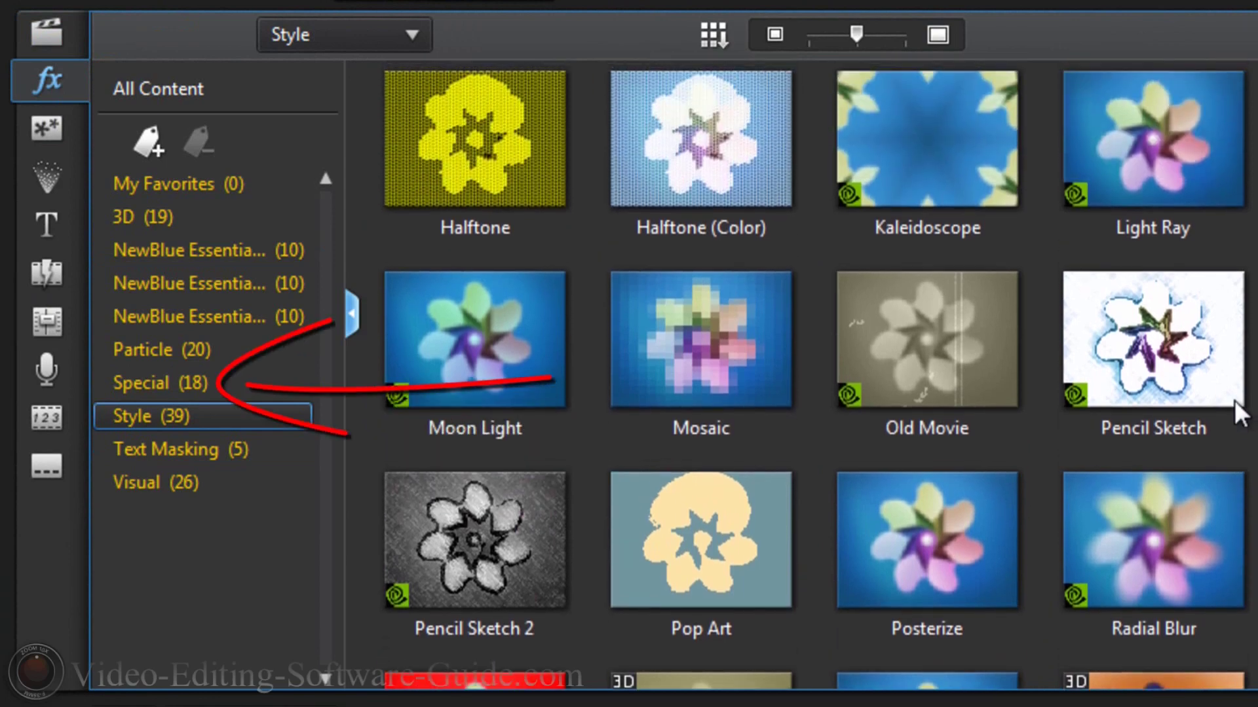
scroll(1234, 400, "up", 1)
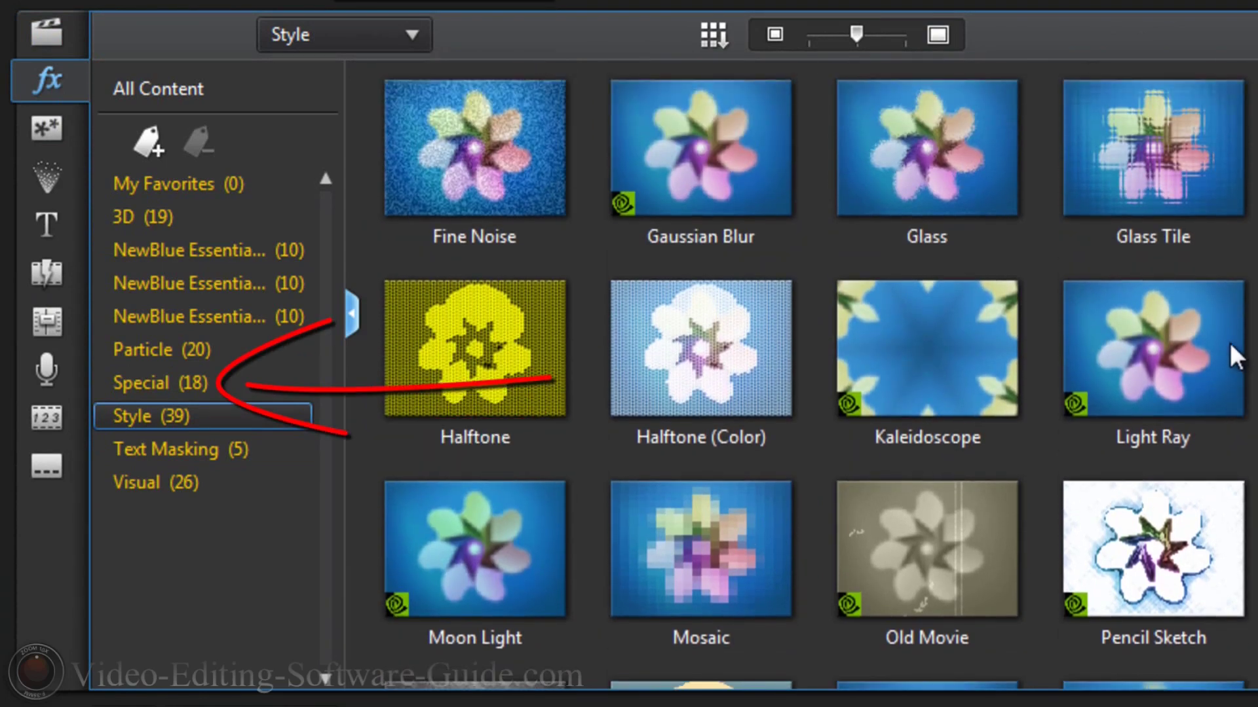
scroll(1219, 348, "up", 1)
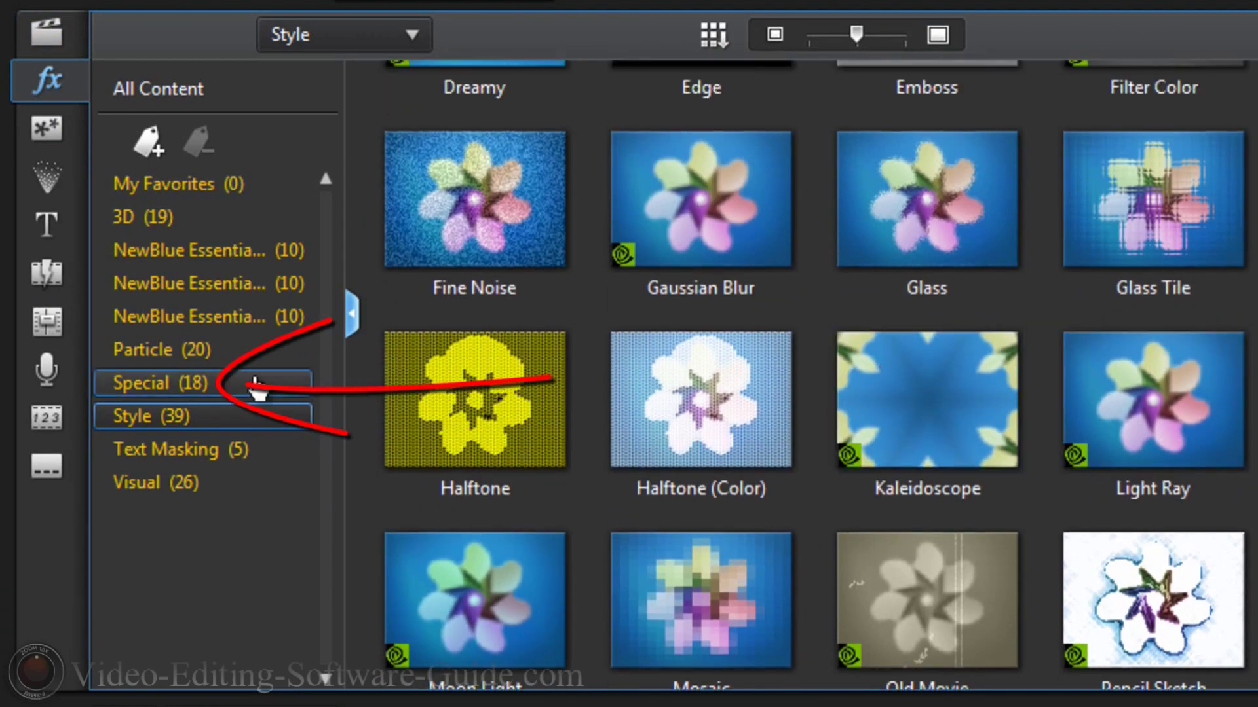
left_click(222, 391)
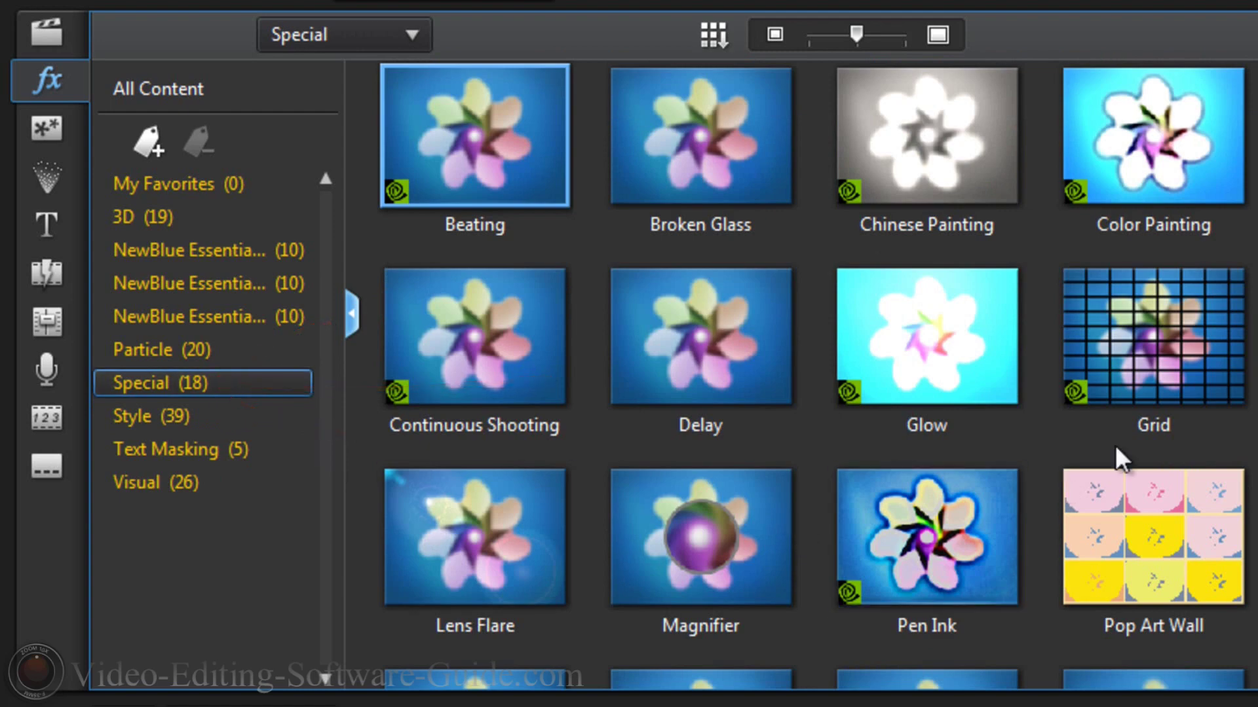
scroll(1255, 226, "down", 1)
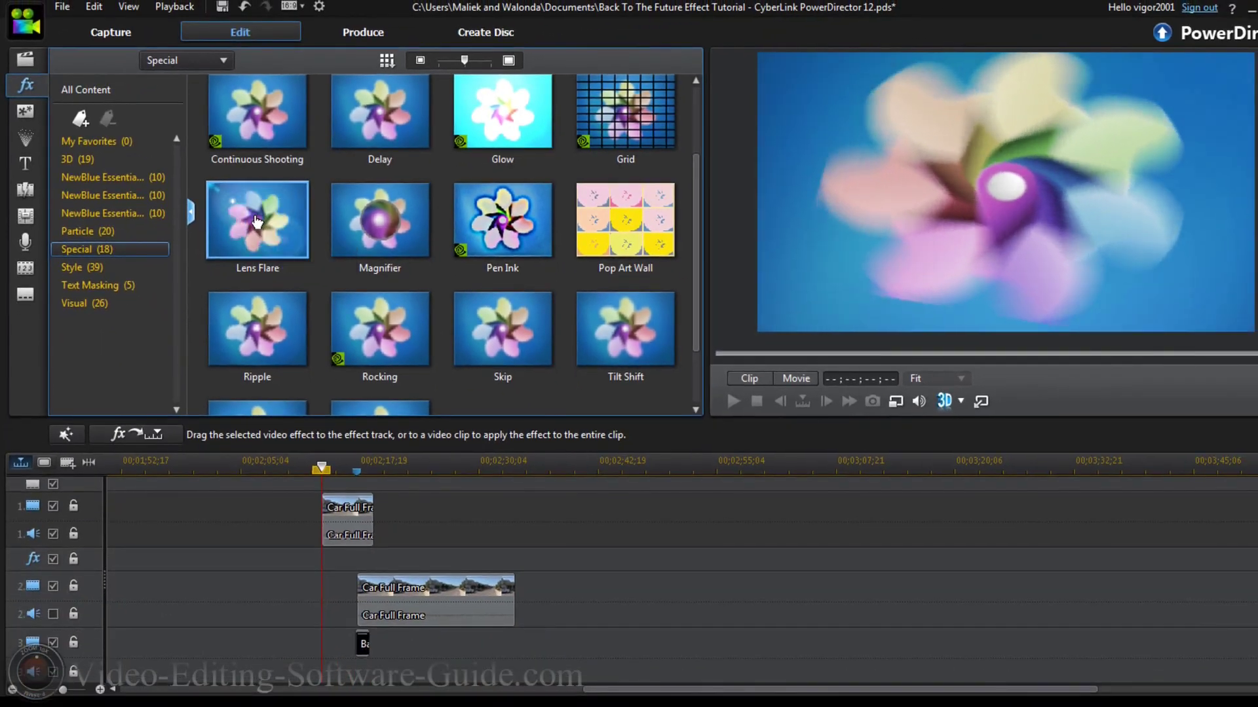
left_click_drag(261, 225, 333, 507)
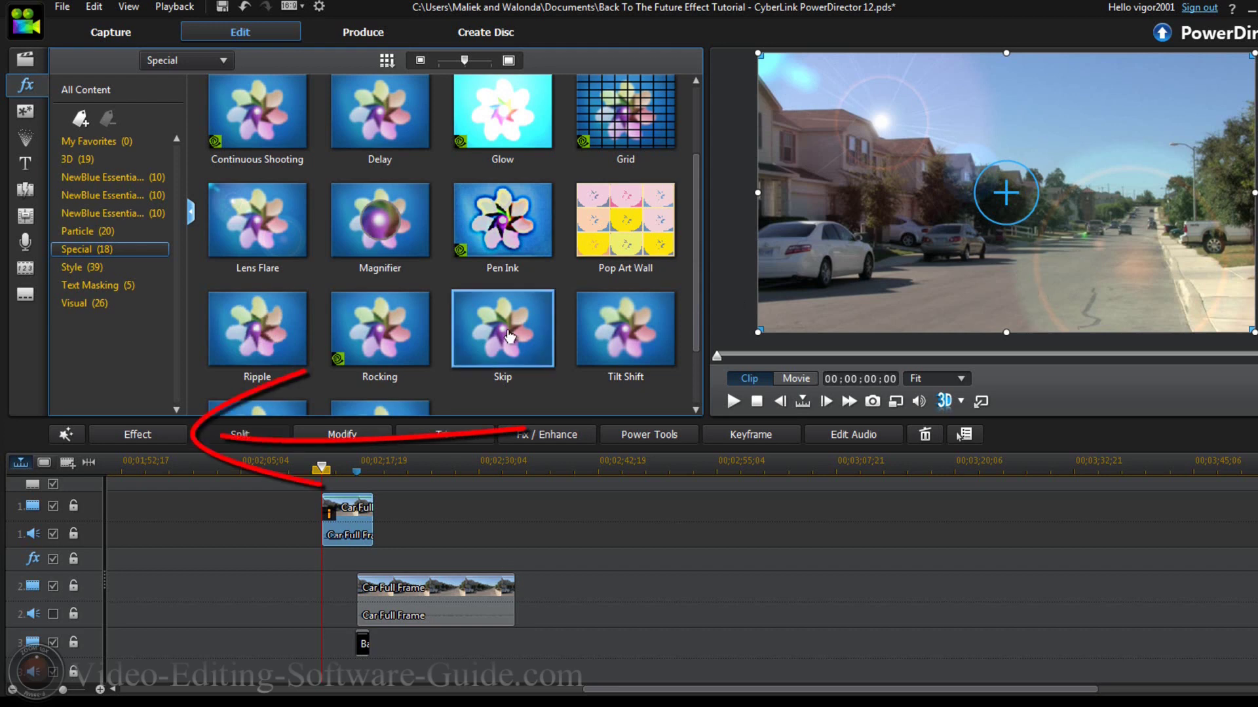
Open the lens flare's keyframe settings and set the flare type to Type 4 and the size to 6.
left_click(141, 435)
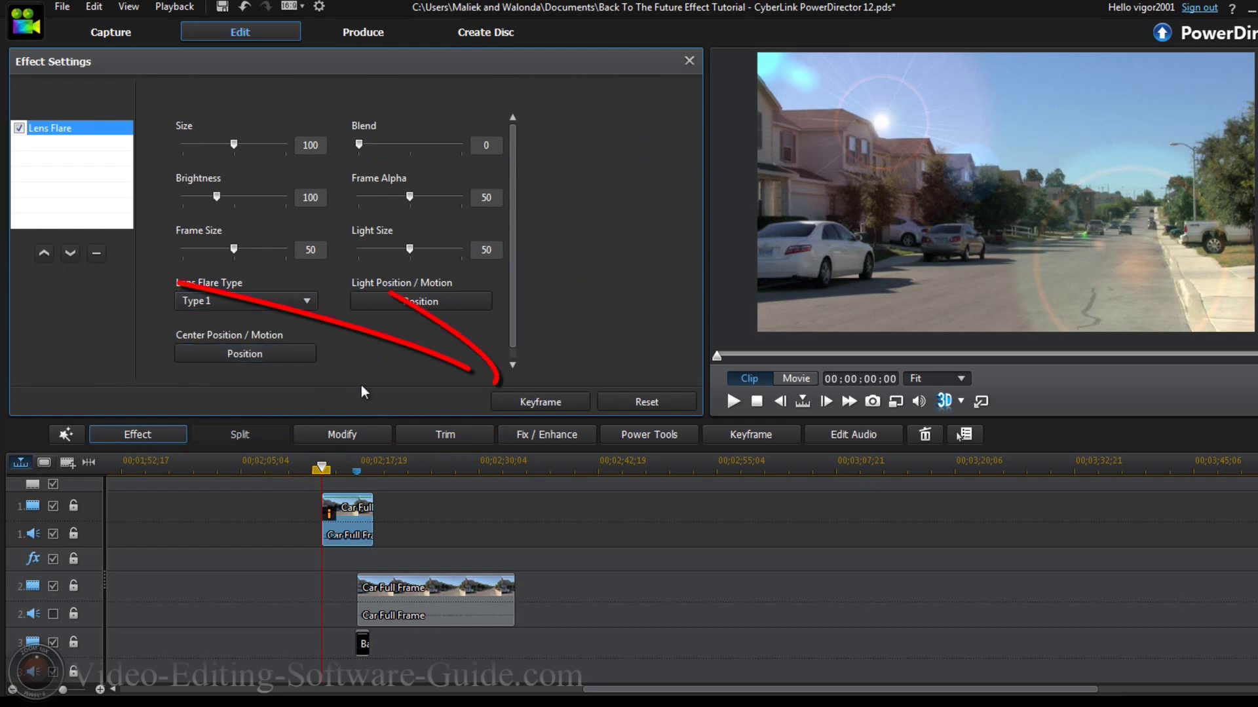
left_click(546, 403)
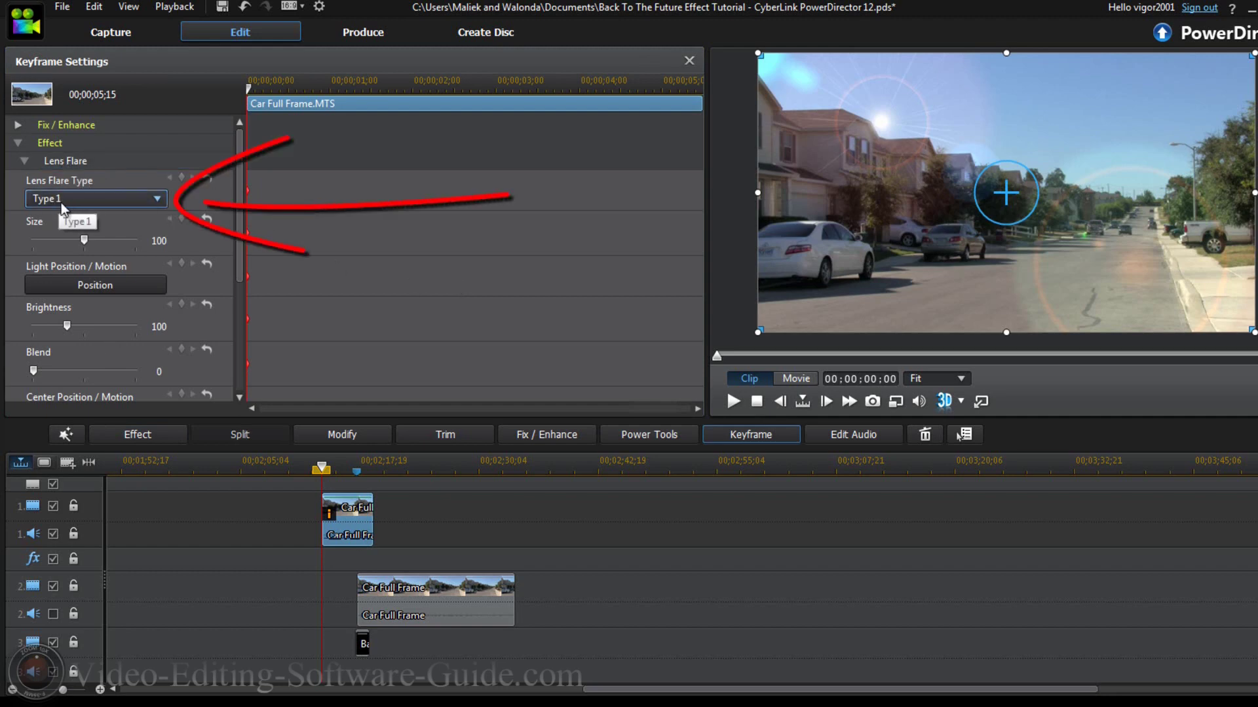
left_click(157, 198)
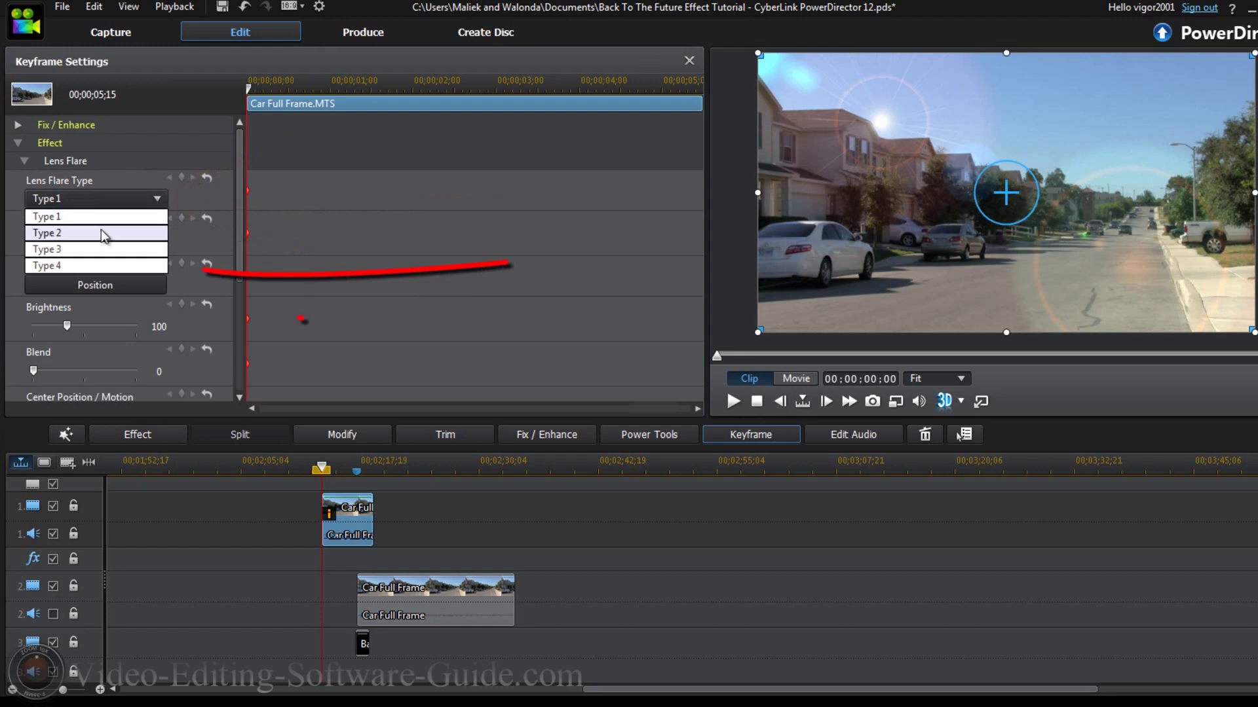
left_click(73, 267)
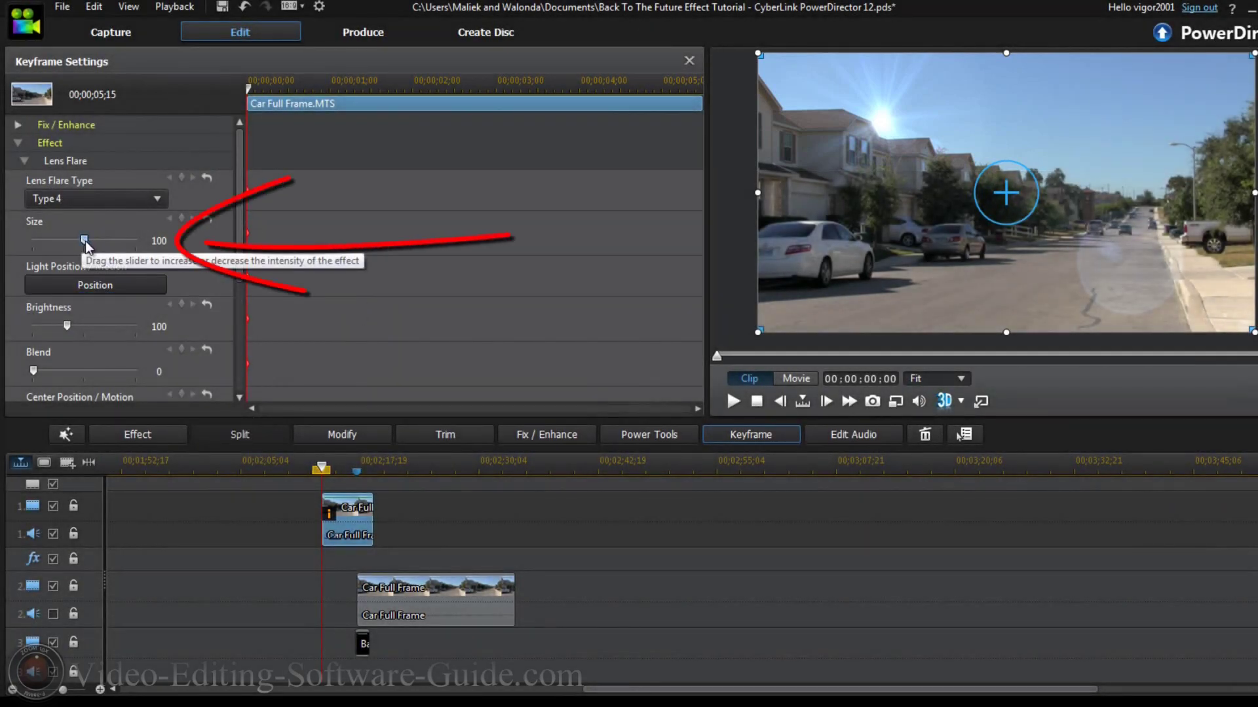
left_click_drag(85, 241, 38, 241)
Place the lens flare's light position on the distant approaching car in the street.
left_click(101, 287)
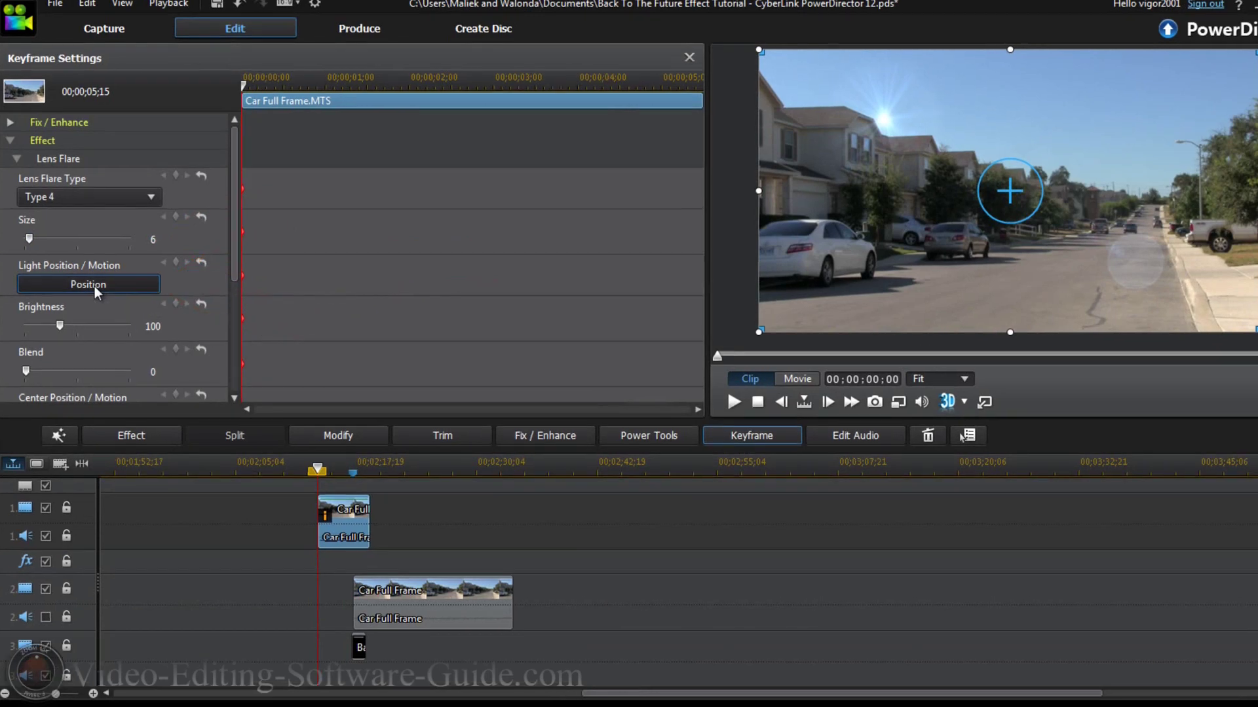
left_click(94, 286)
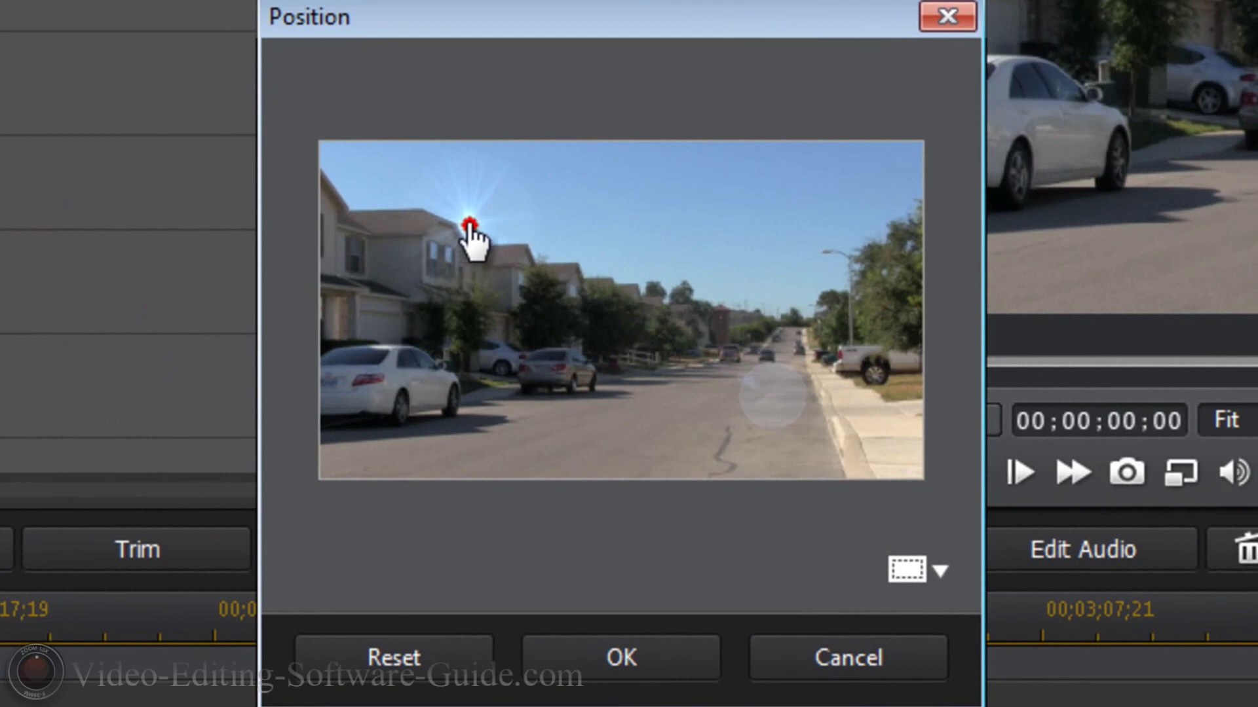
mouse_move(468, 225)
left_mouse_down()
mouse_move(609, 314)
mouse_move(765, 357)
left_mouse_up()
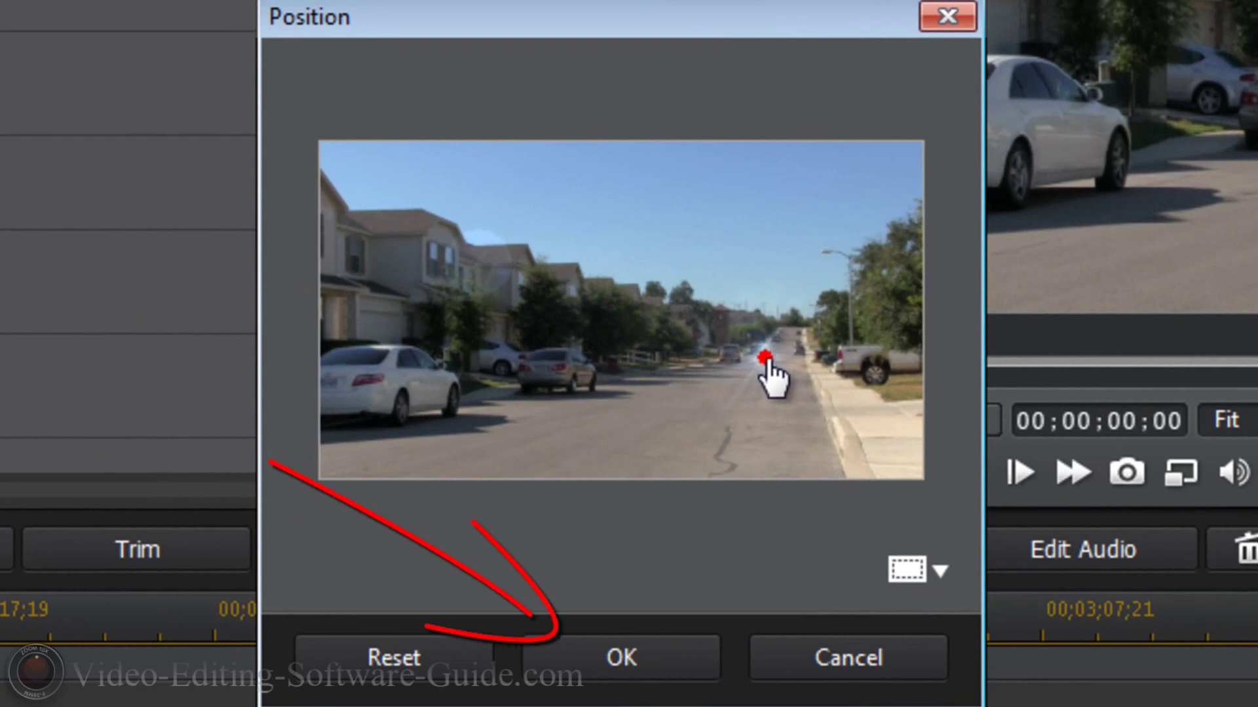
left_click(617, 649)
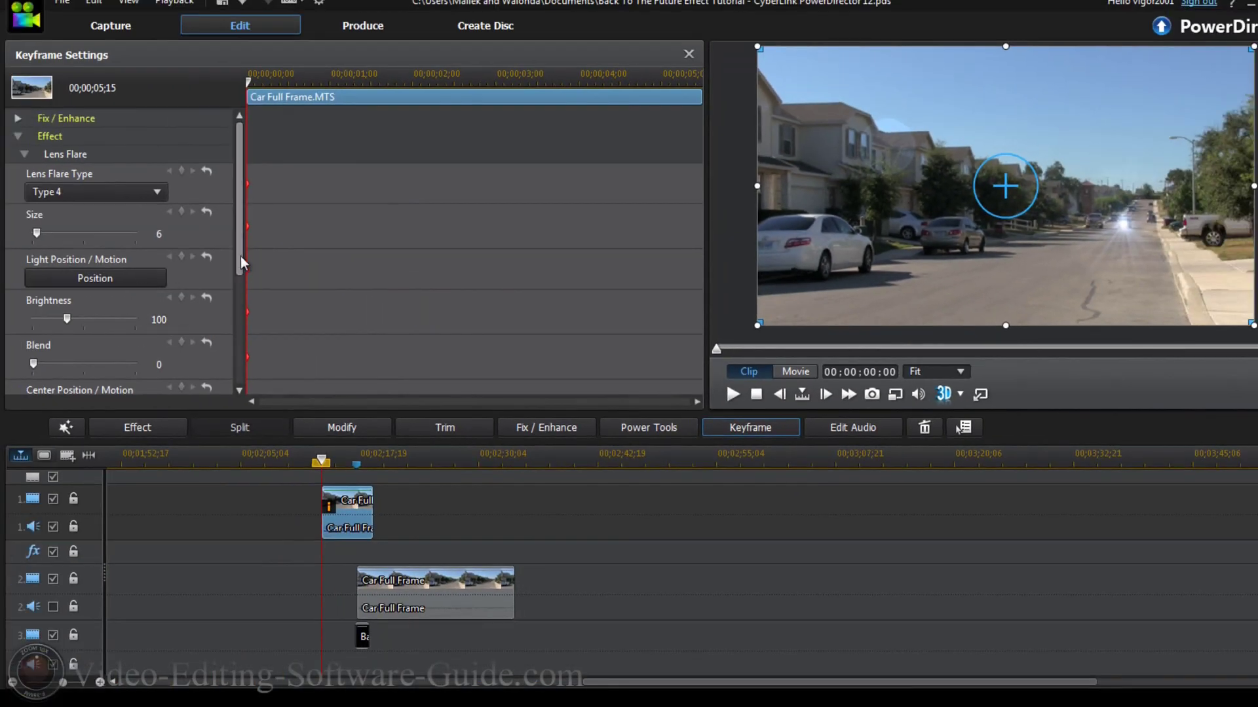
Set the lens flare's brightness to 31 and move its center position to the upper-left corner of the picture.
left_click_drag(237, 241, 238, 258)
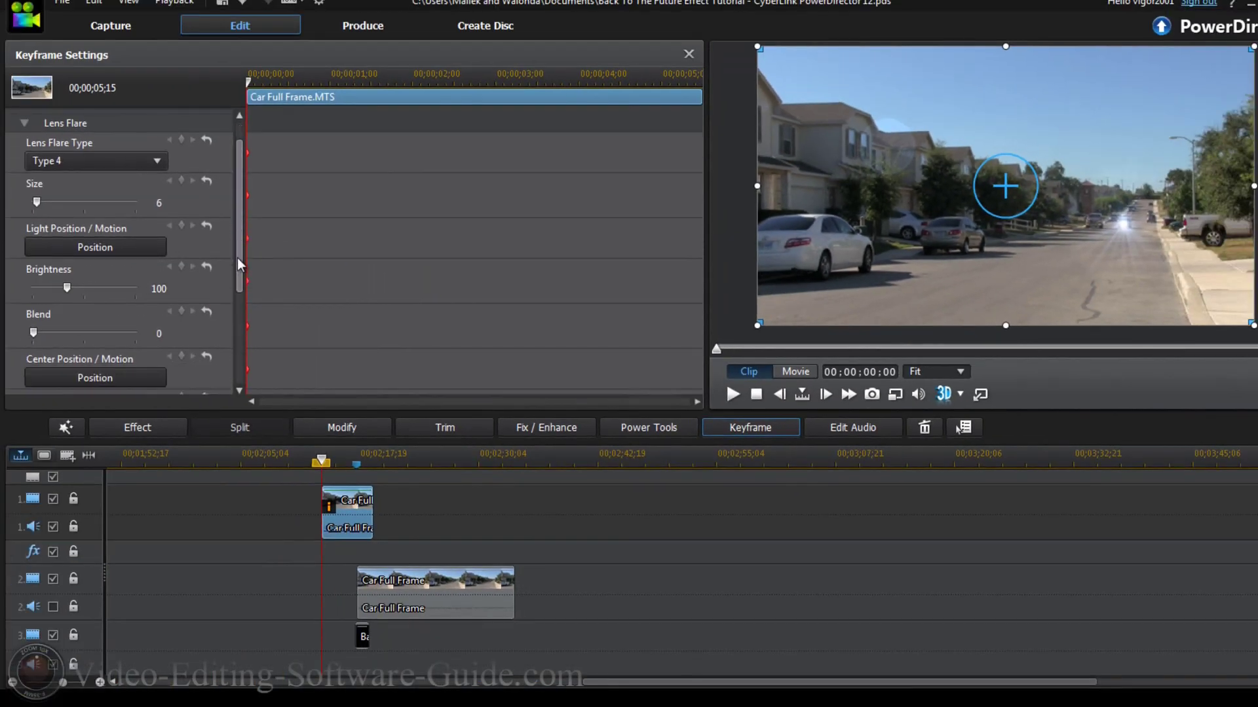
left_click_drag(65, 290, 41, 283)
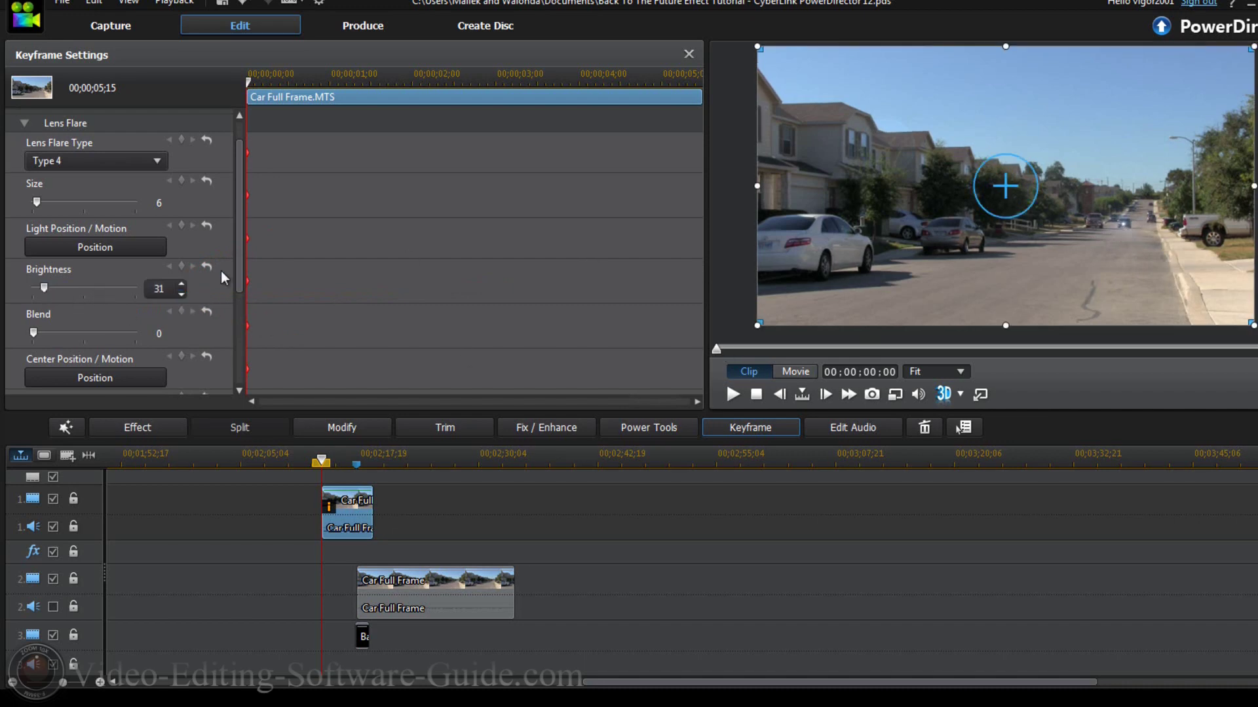
left_click_drag(236, 233, 241, 273)
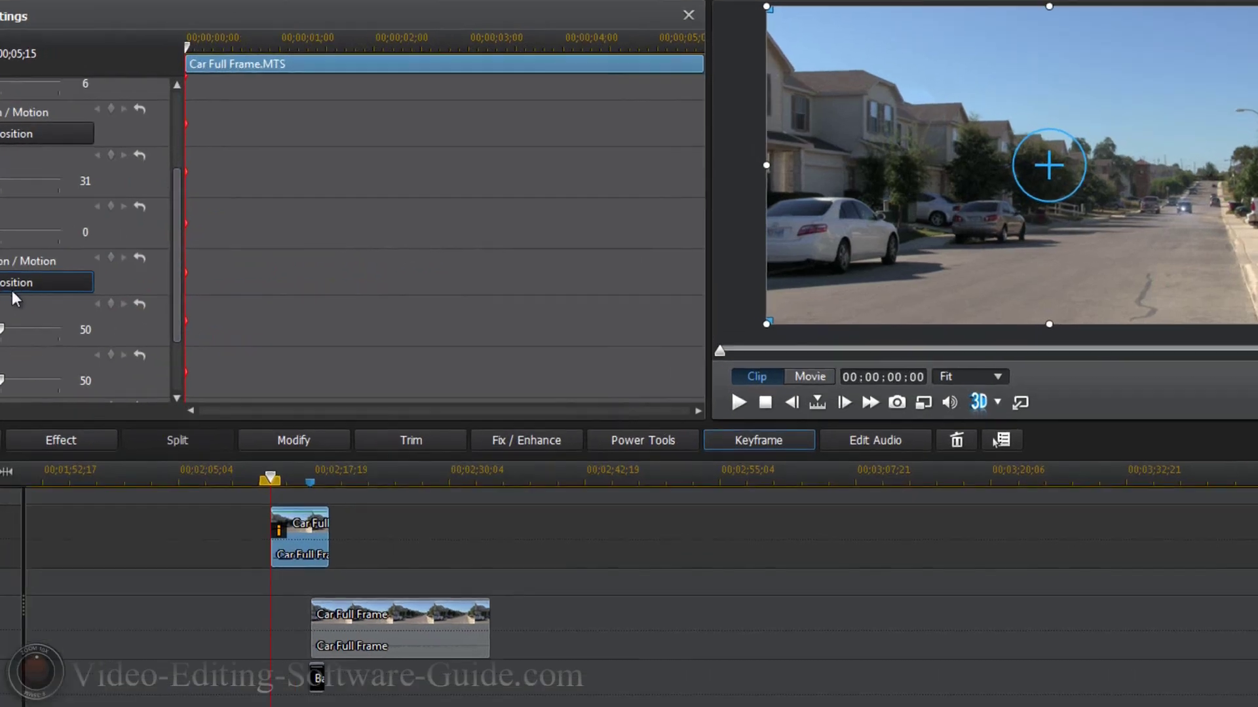
left_click(96, 290)
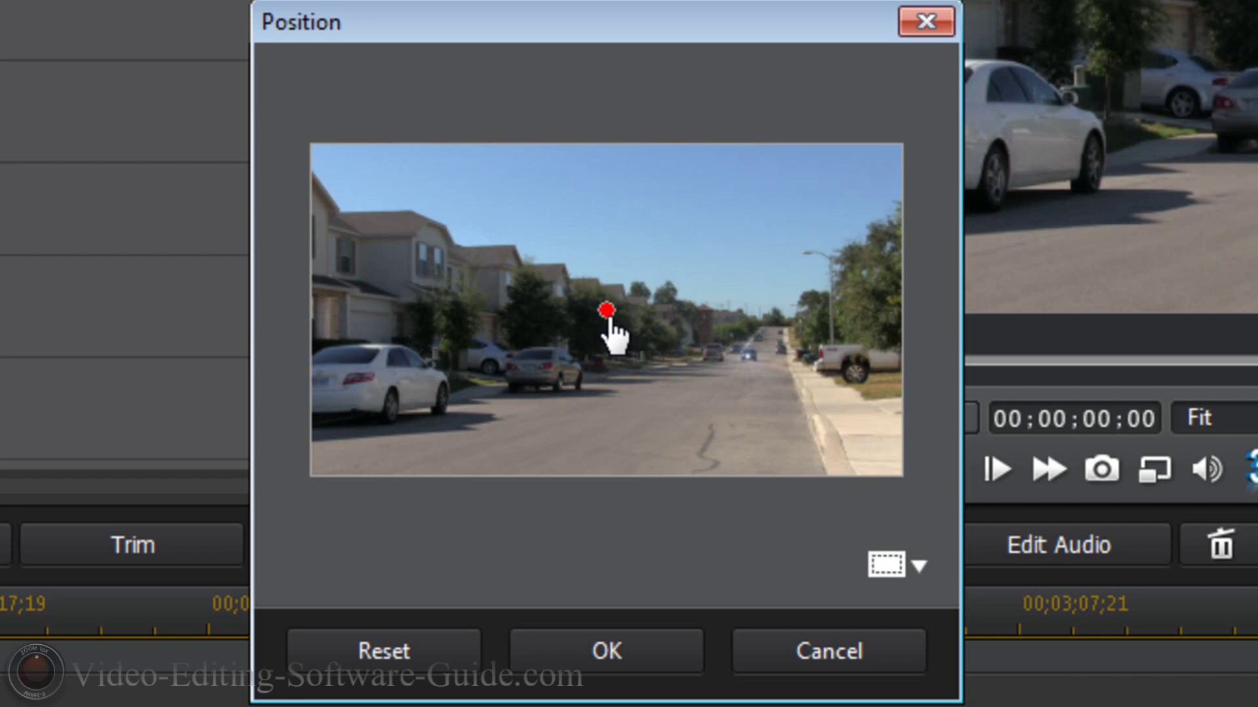
left_click_drag(609, 322, 317, 154)
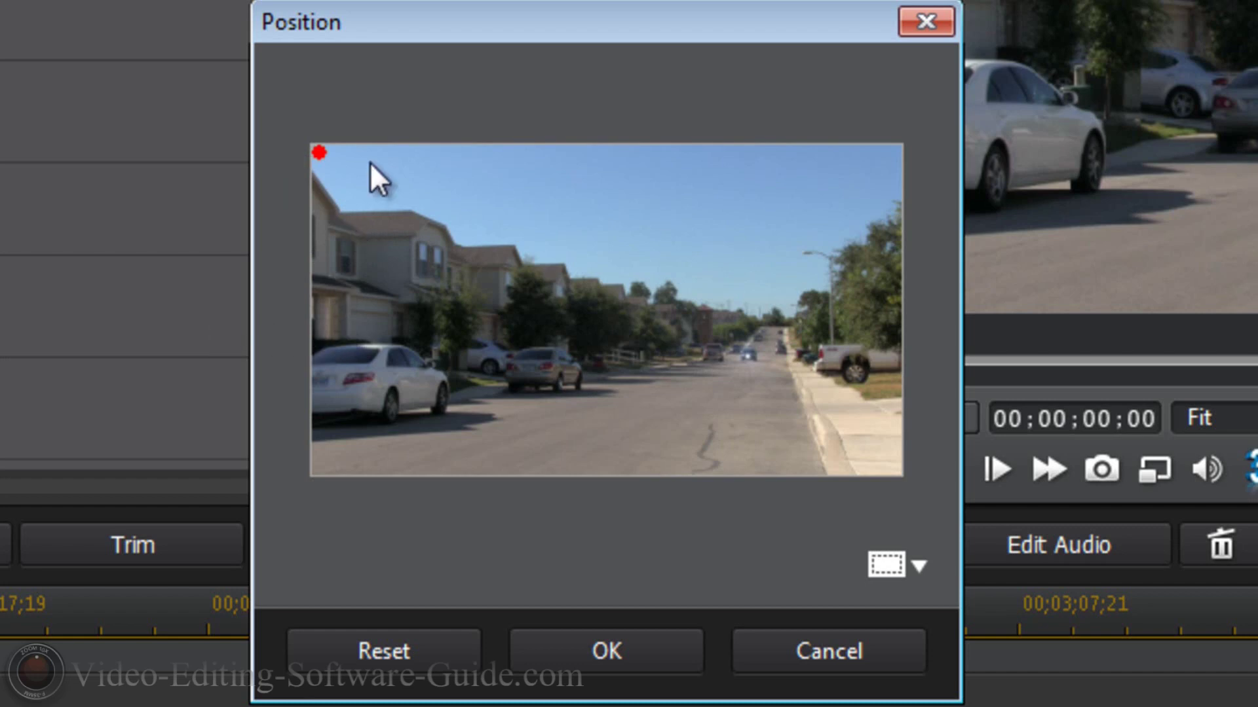
left_click(628, 647)
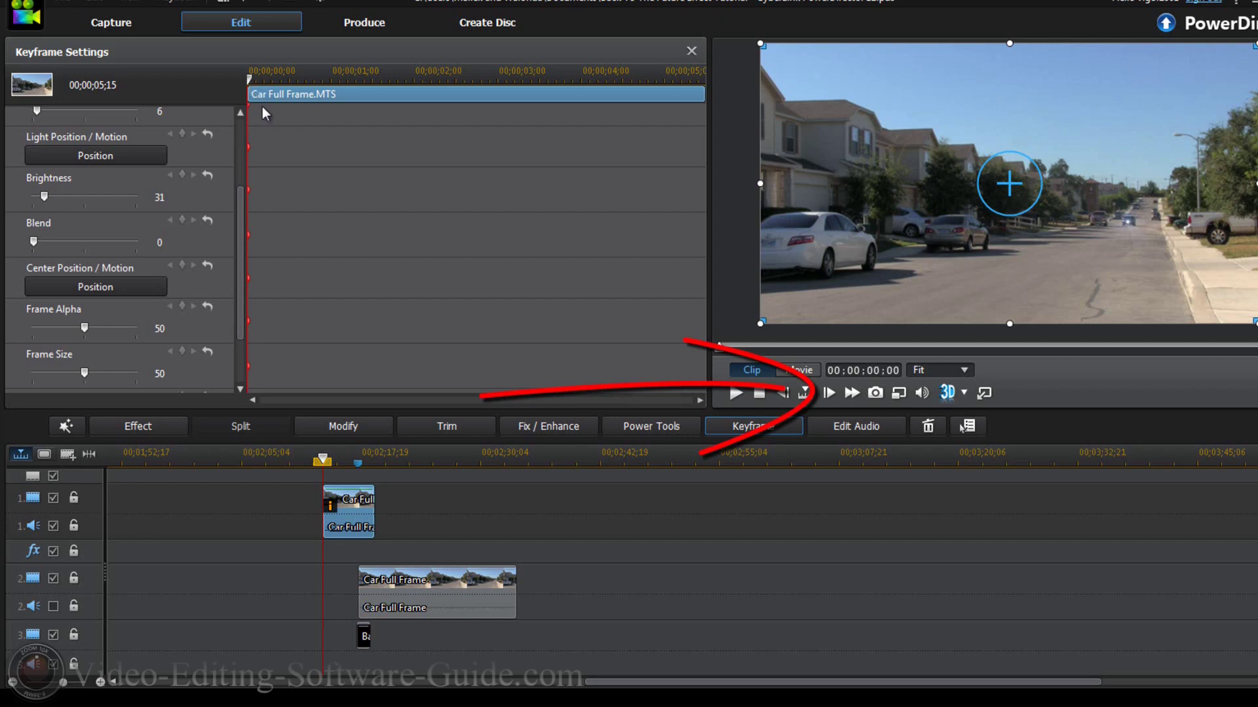
Advance the clip to frame 00:00:00:15 and keyframe the lens flare's light position on the approaching car.
left_click(828, 394)
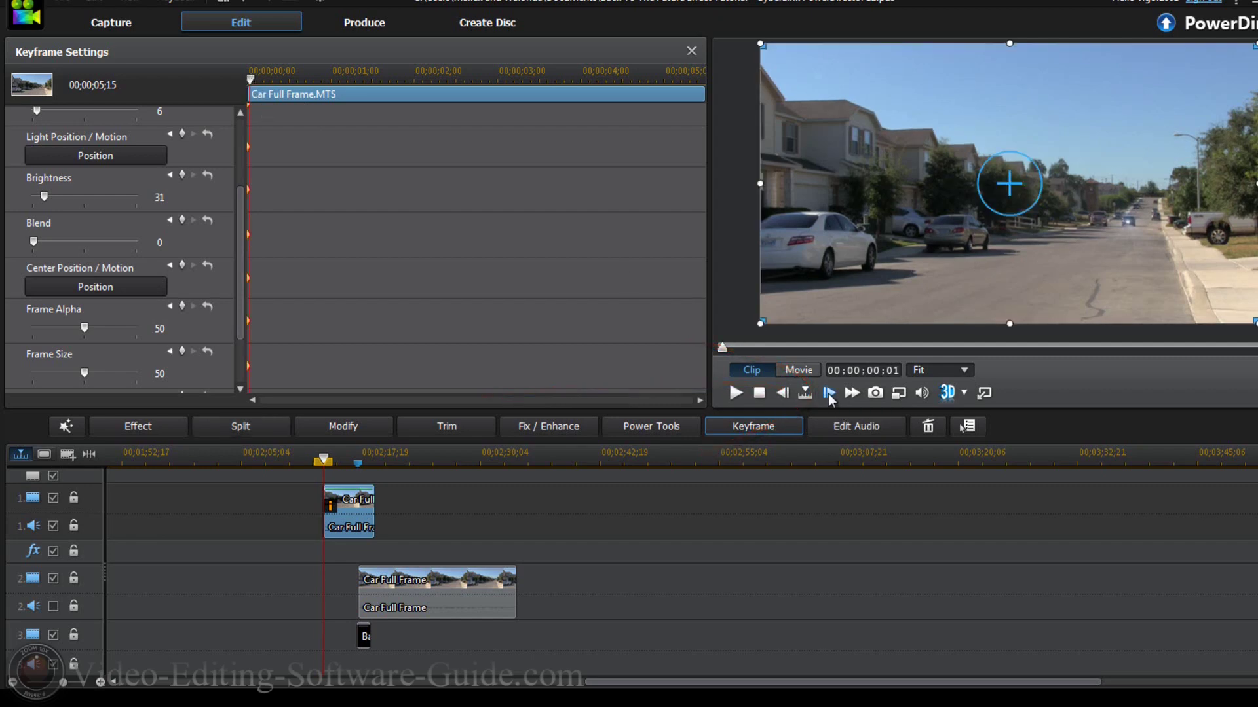
left_click(828, 394)
left_click(828, 395)
left_click(828, 394)
left_click(828, 395)
left_click(828, 395)
left_click(828, 394)
left_click(828, 395)
left_click(828, 394)
left_click(828, 394)
left_click(828, 394)
left_click(828, 394)
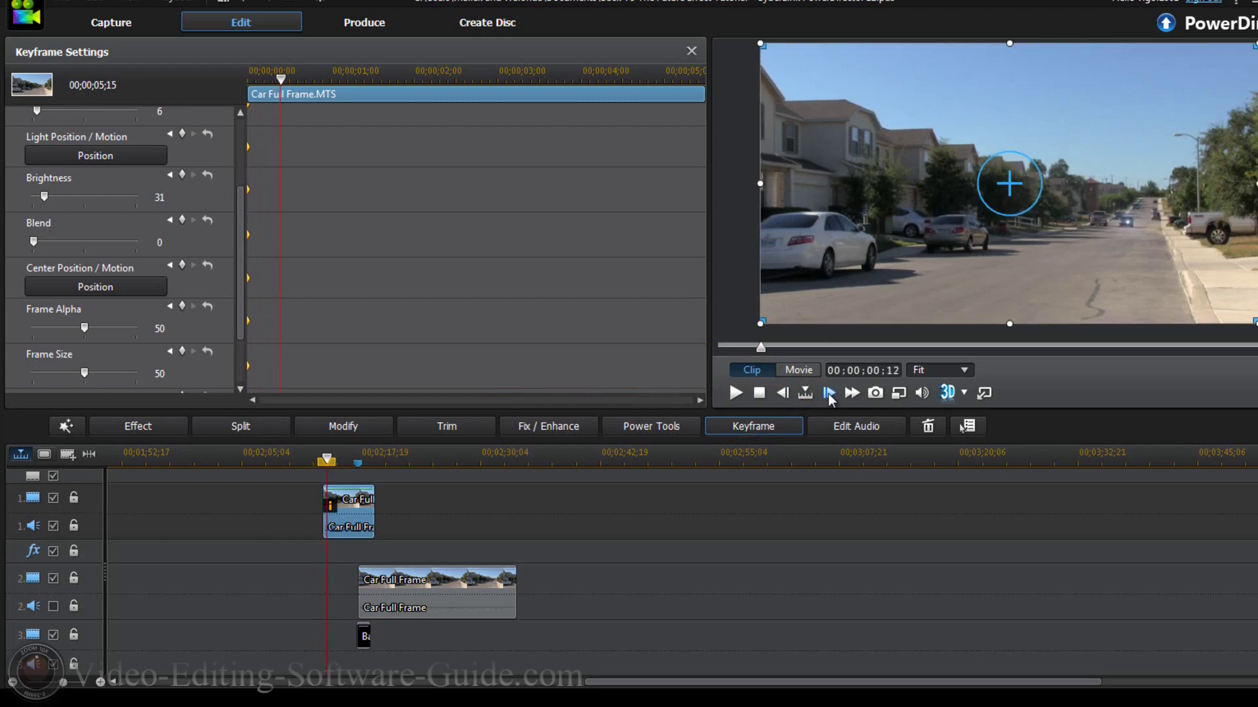
left_click(828, 394)
left_click(828, 395)
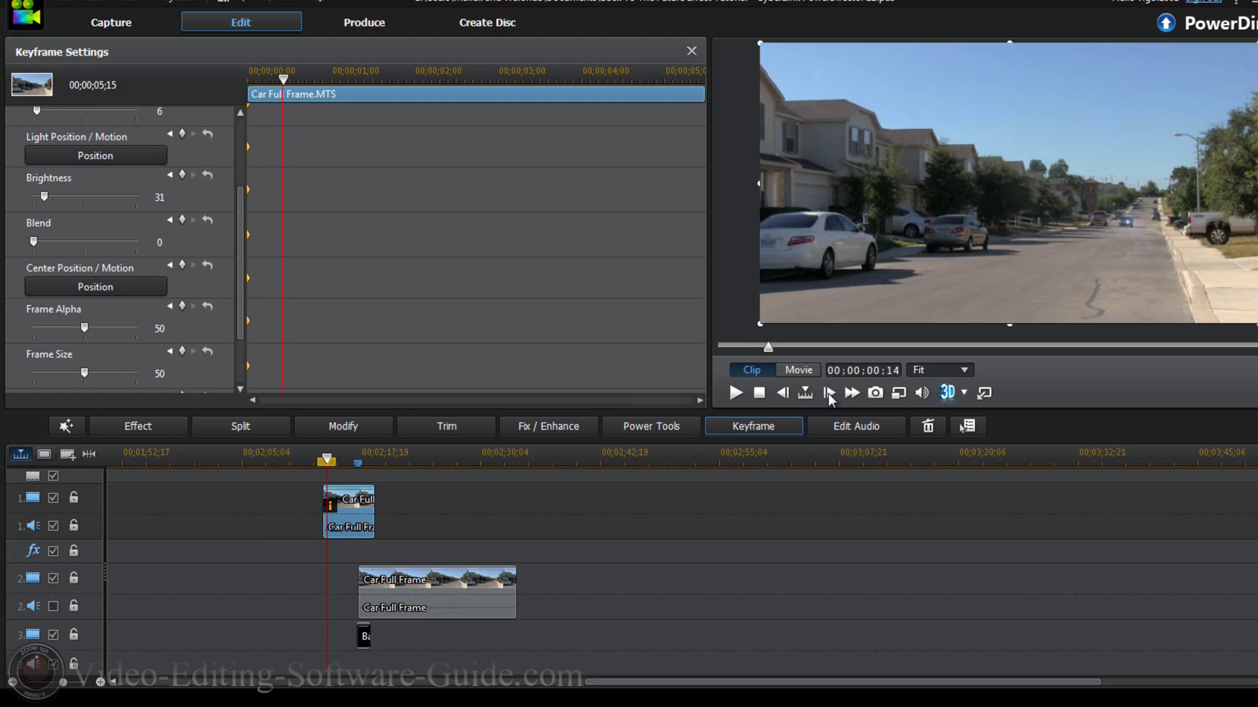
left_click(828, 394)
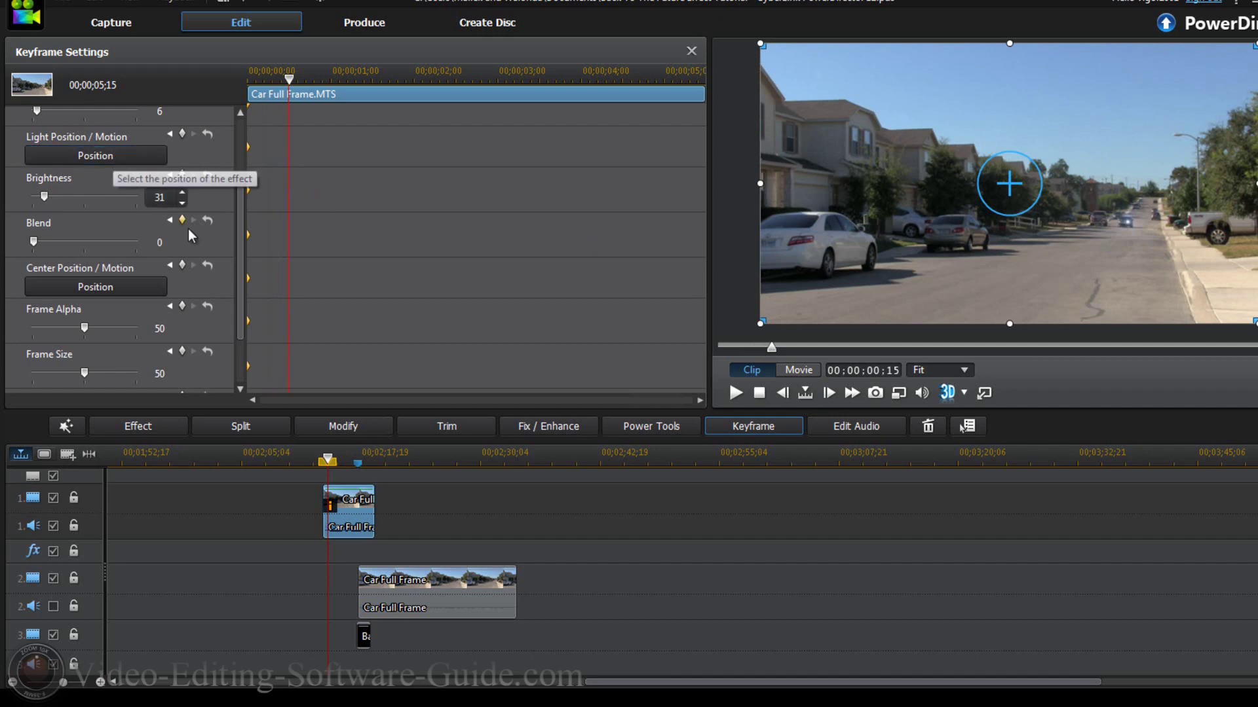
left_click_drag(238, 243, 238, 190)
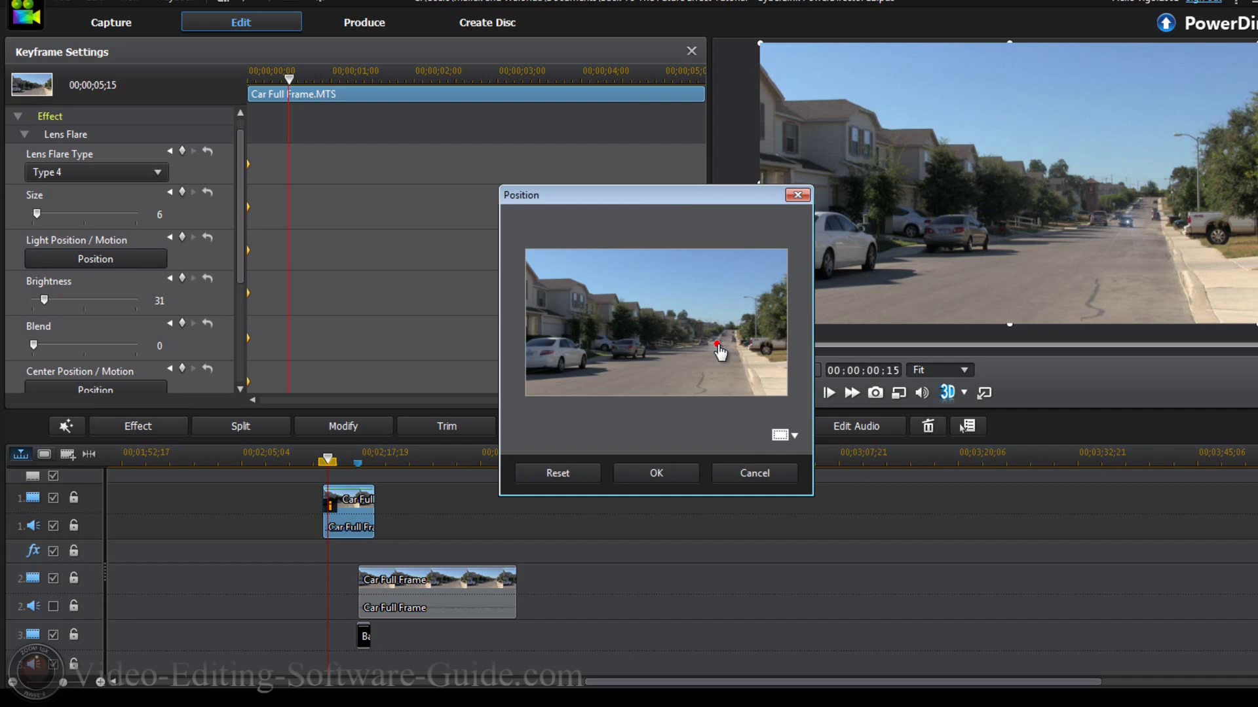
left_click(655, 471)
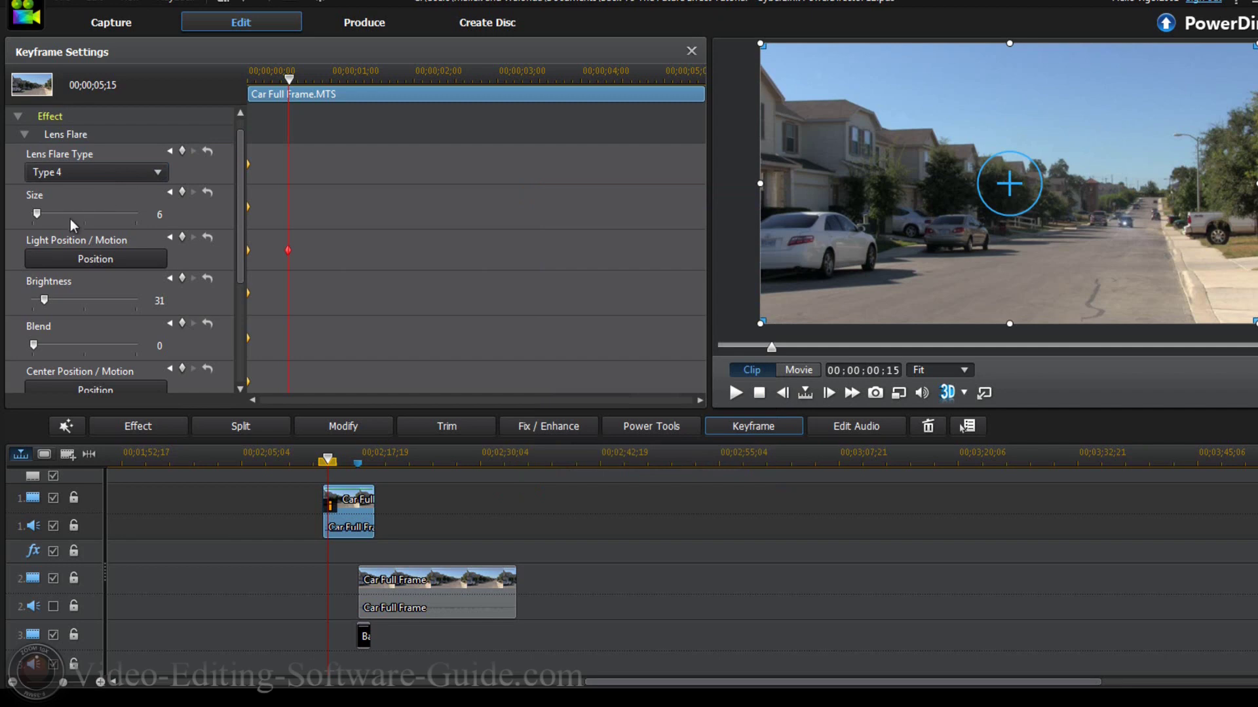
Keyframe the lens flare at frame 00:00:00:15 with a size of 56 and a brightness of 51.
left_click_drag(40, 216, 61, 224)
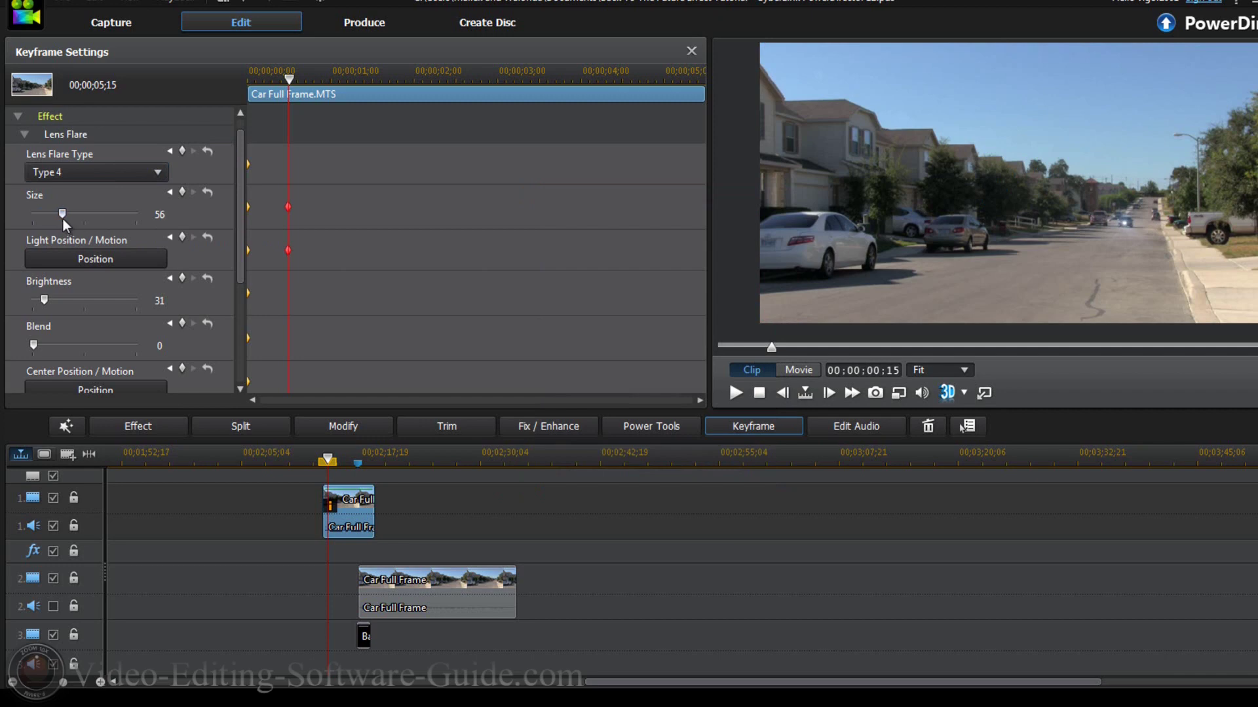
left_click(160, 262)
left_click_drag(238, 218, 225, 268)
left_click(44, 208)
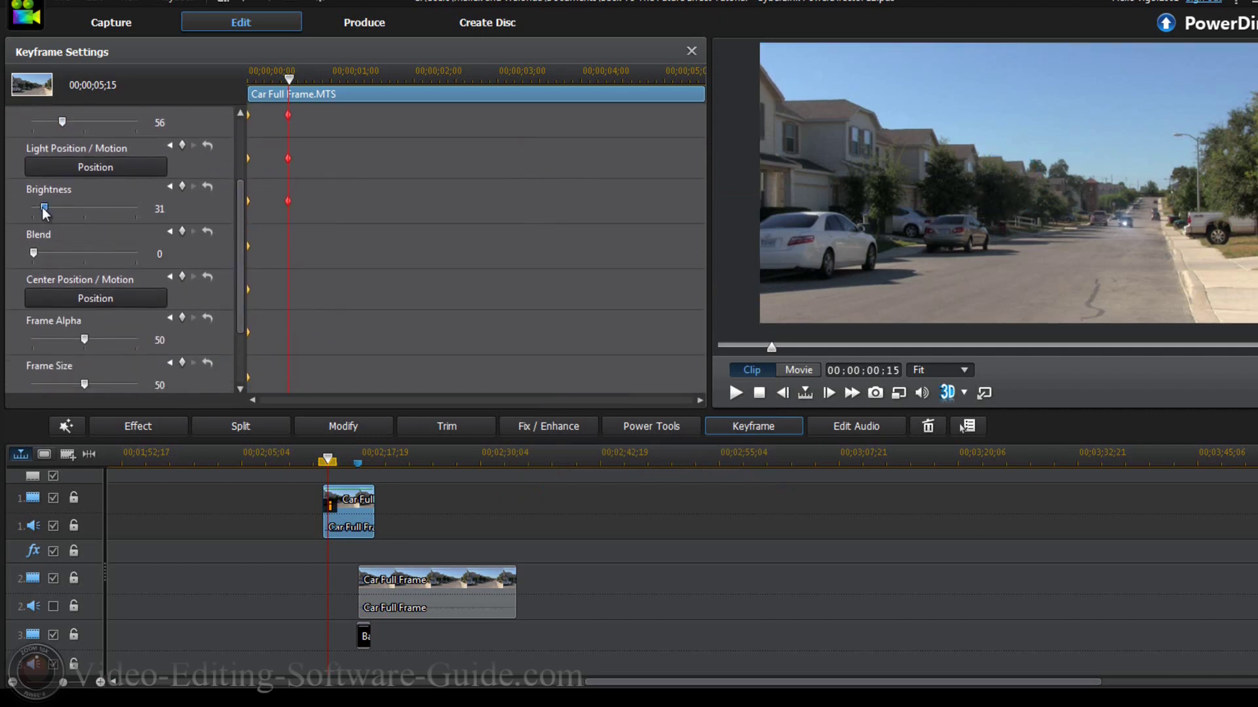
mouse_move(44, 208)
left_mouse_down()
mouse_move(62, 208)
mouse_move(51, 211)
left_mouse_up()
Add a light size keyframe of 50 for the lens flare at frame 00:00:00:15.
scroll(246, 266, "down", 2)
left_click(84, 353)
mouse_move(85, 355)
left_mouse_down()
mouse_move(96, 356)
mouse_move(85, 352)
left_mouse_up()
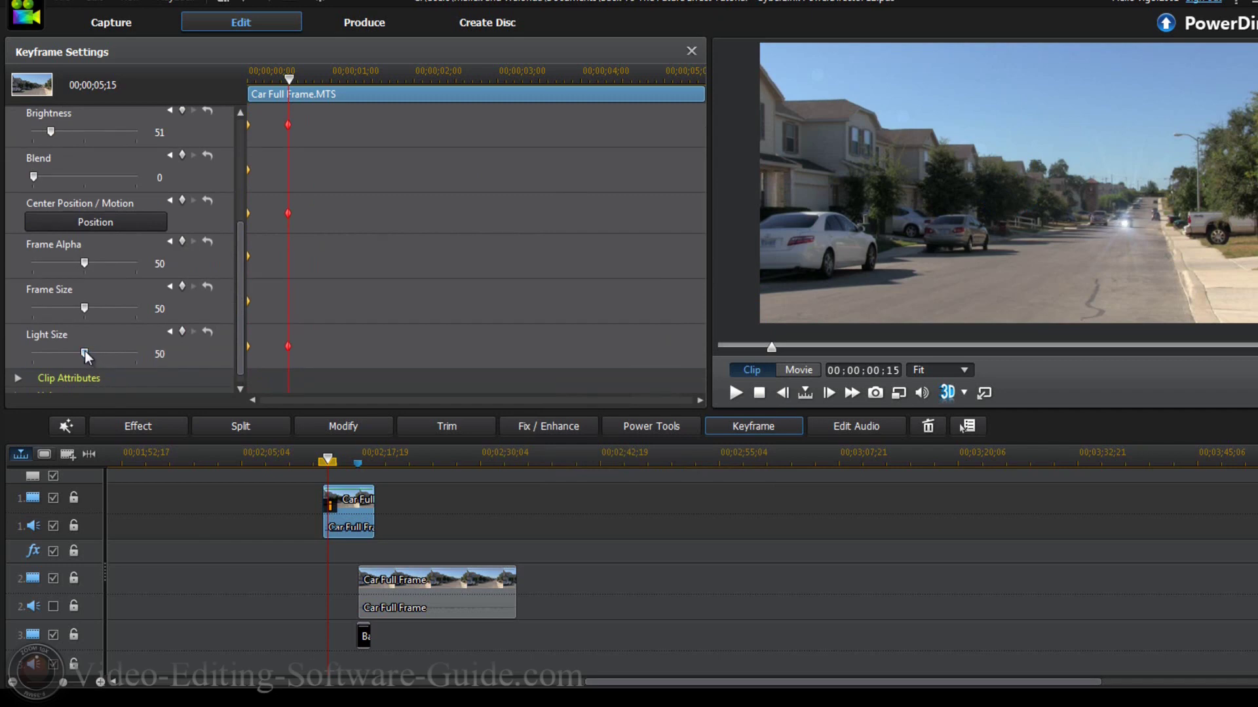
Keyframe the lens flare's light position on the front of the approaching car at frame 00:00:03:12.
scroll(256, 233, "up", 2)
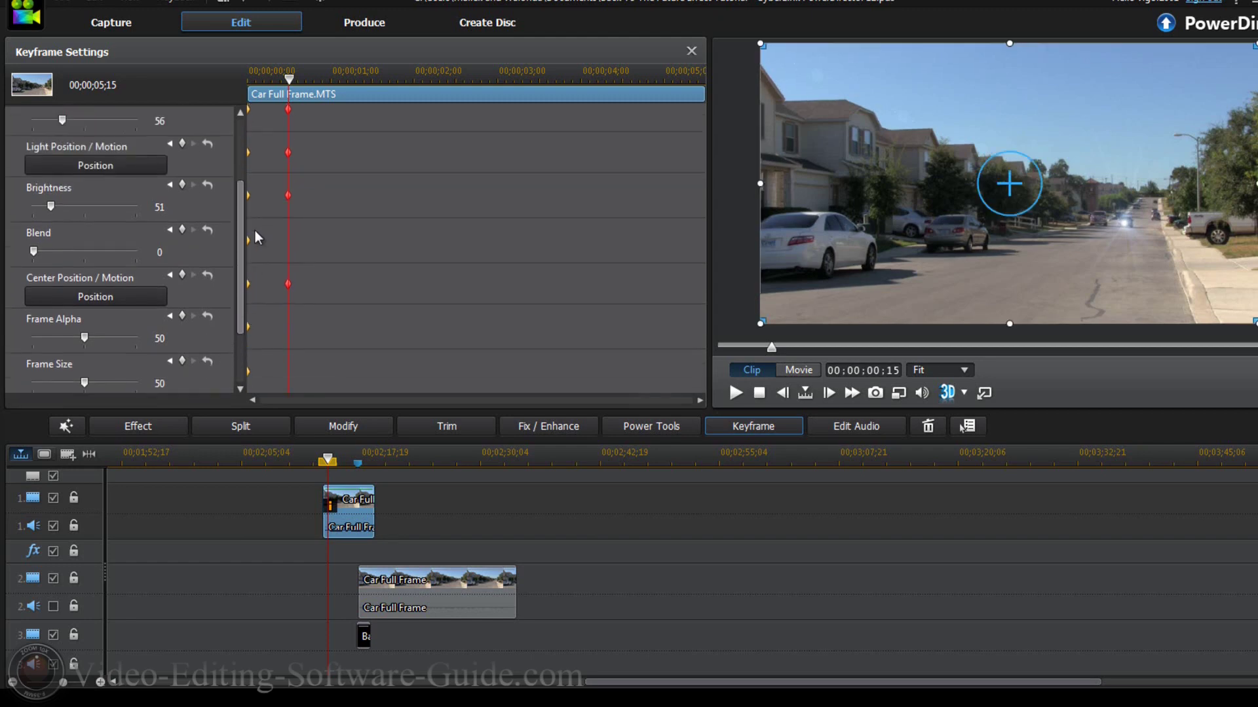
scroll(257, 237, "up", 3)
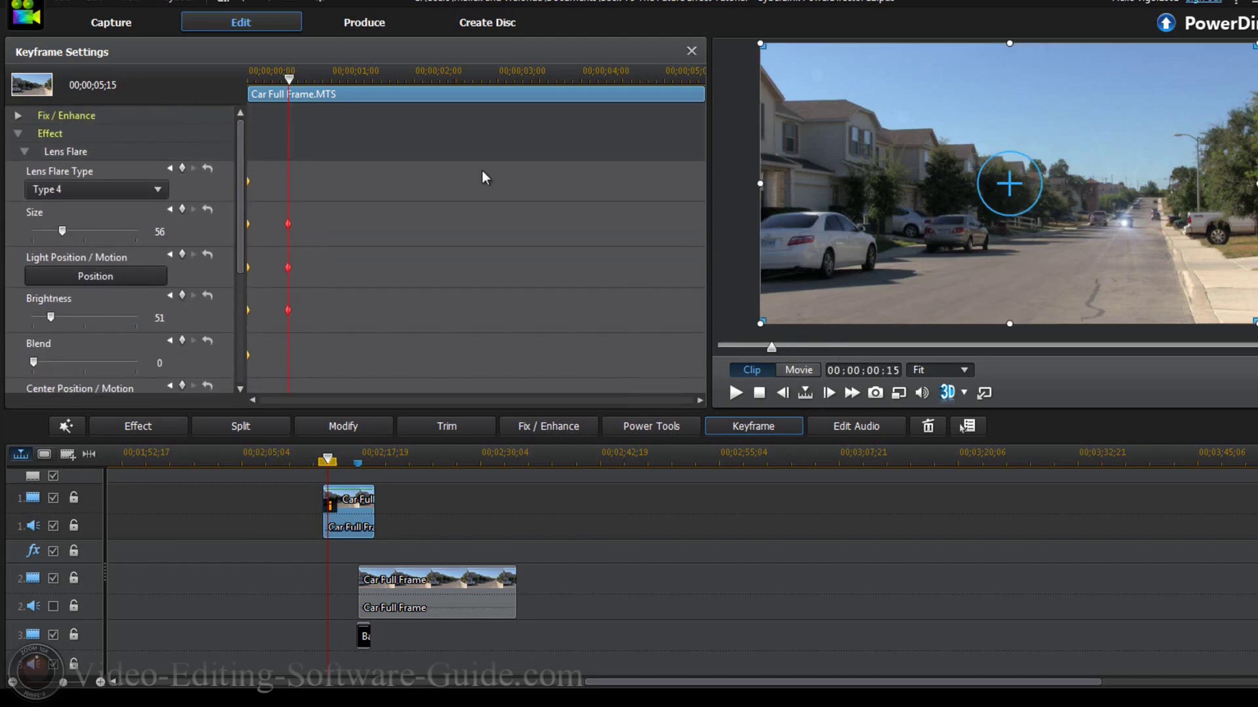
left_click(352, 77)
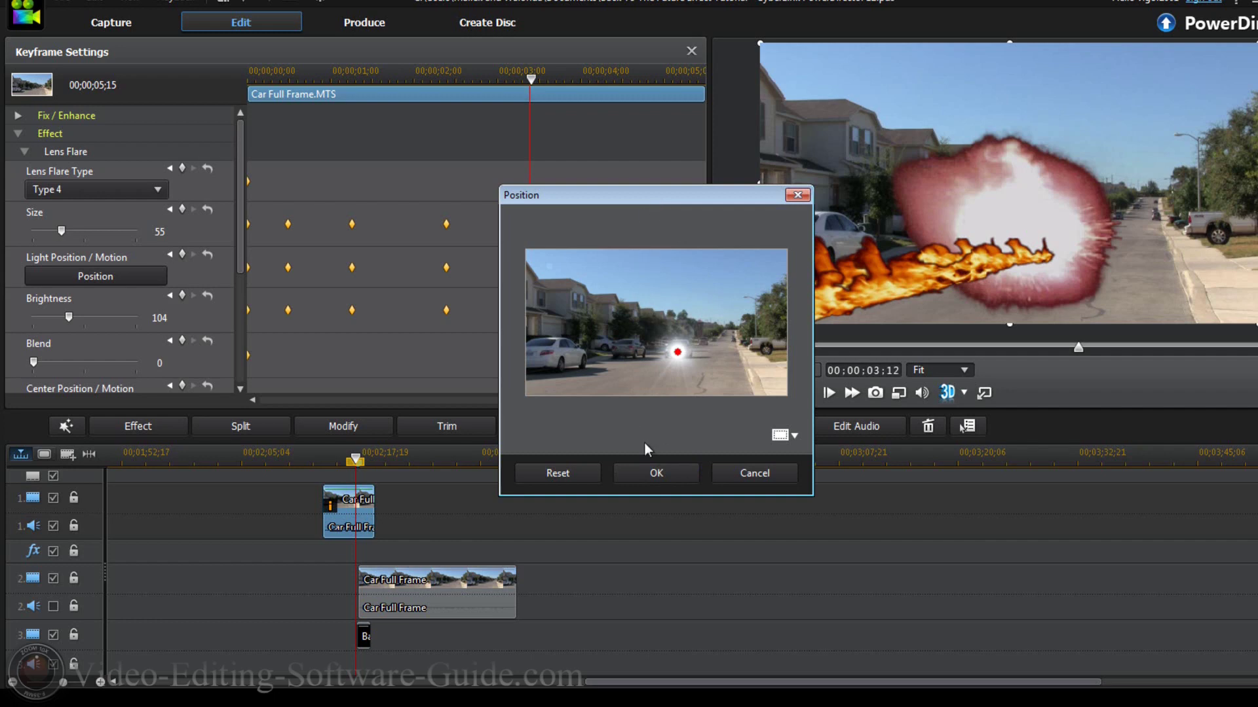
left_click(656, 475)
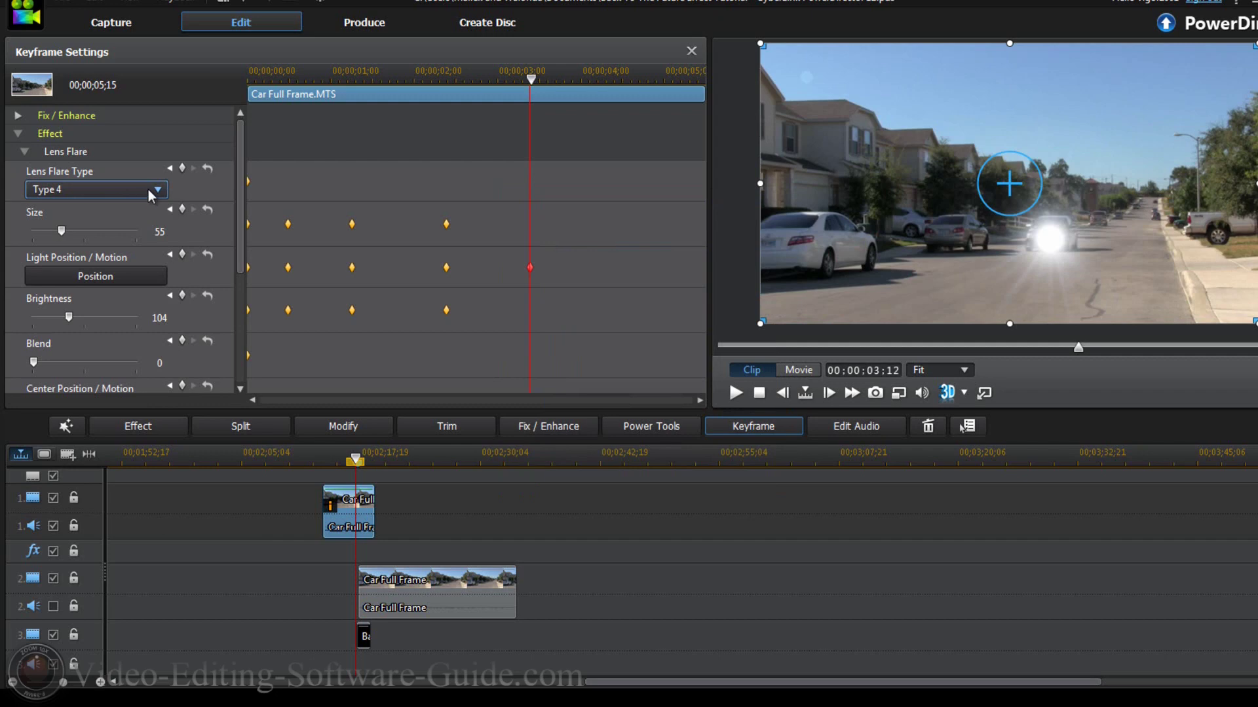
Keyframe the lens flare at frame 00:00:03:12 with a size of 200 and a light size of 100.
left_click_drag(62, 234, 148, 245)
left_click_drag(242, 225, 235, 340)
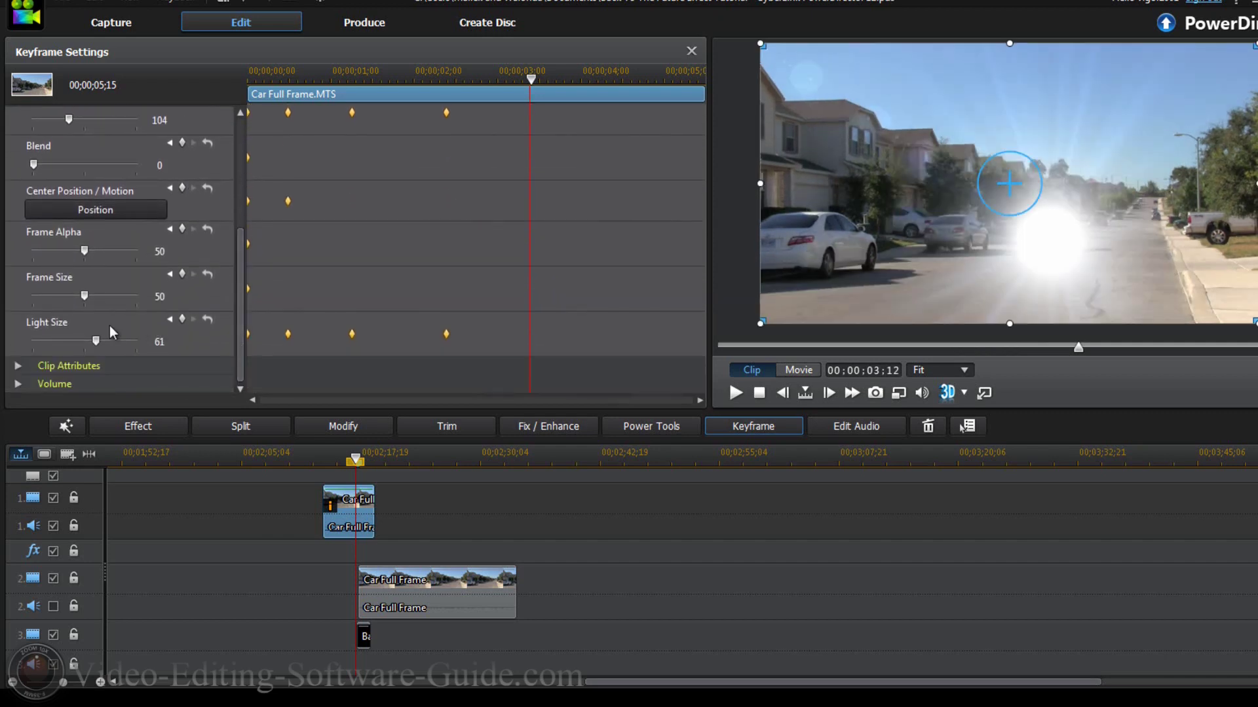
left_click_drag(93, 346, 126, 346)
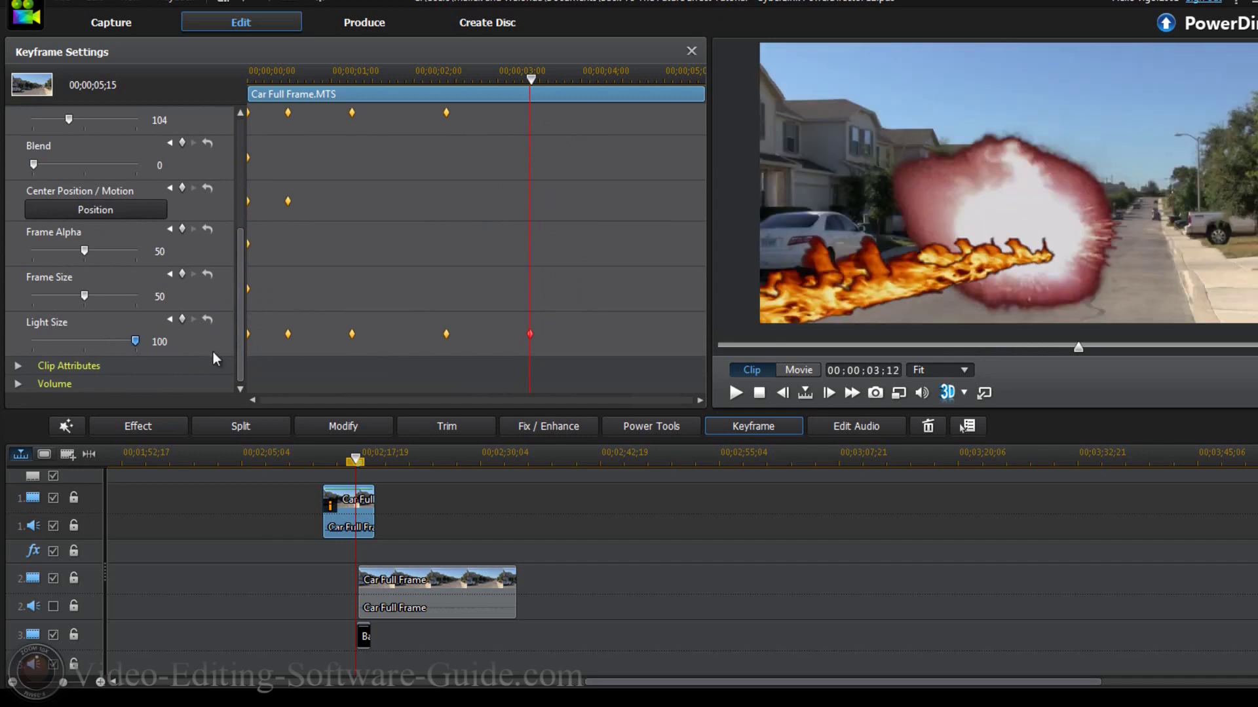
Add a brightness keyframe of 116 for the lens flare at frame 00:00:03:12.
left_click_drag(238, 327, 236, 213)
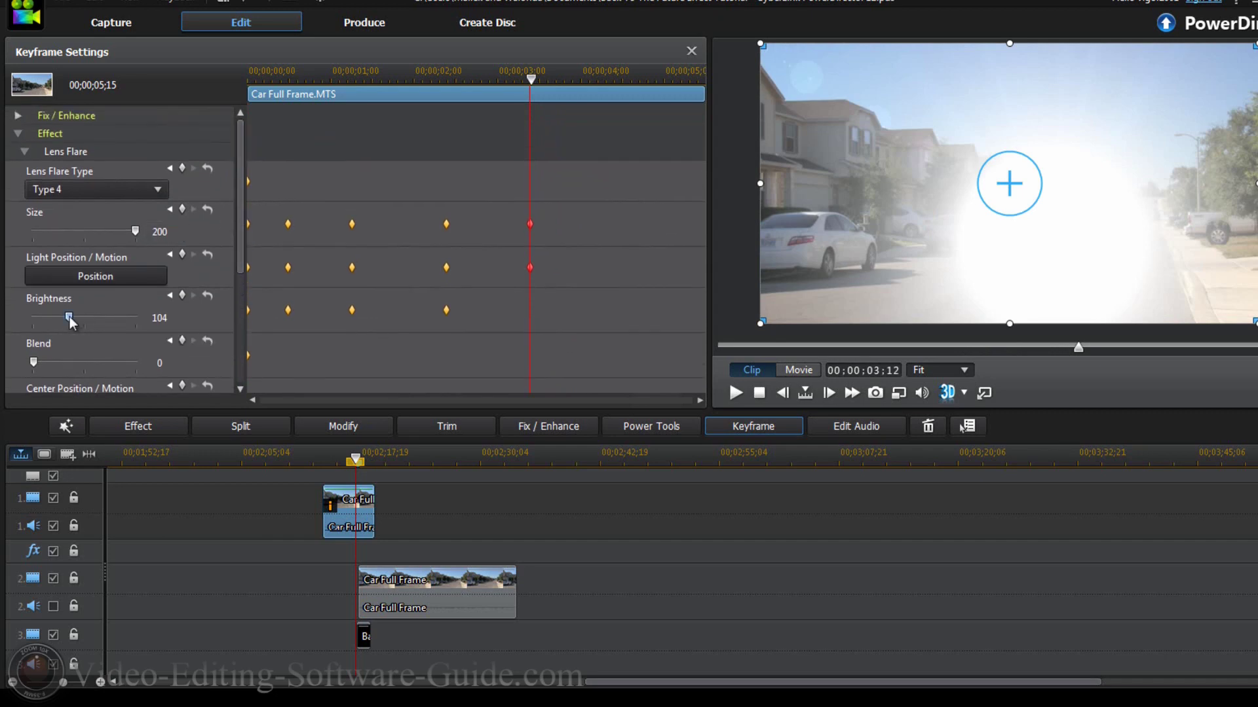
mouse_move(70, 319)
left_mouse_down()
mouse_move(100, 326)
mouse_move(83, 319)
left_mouse_up()
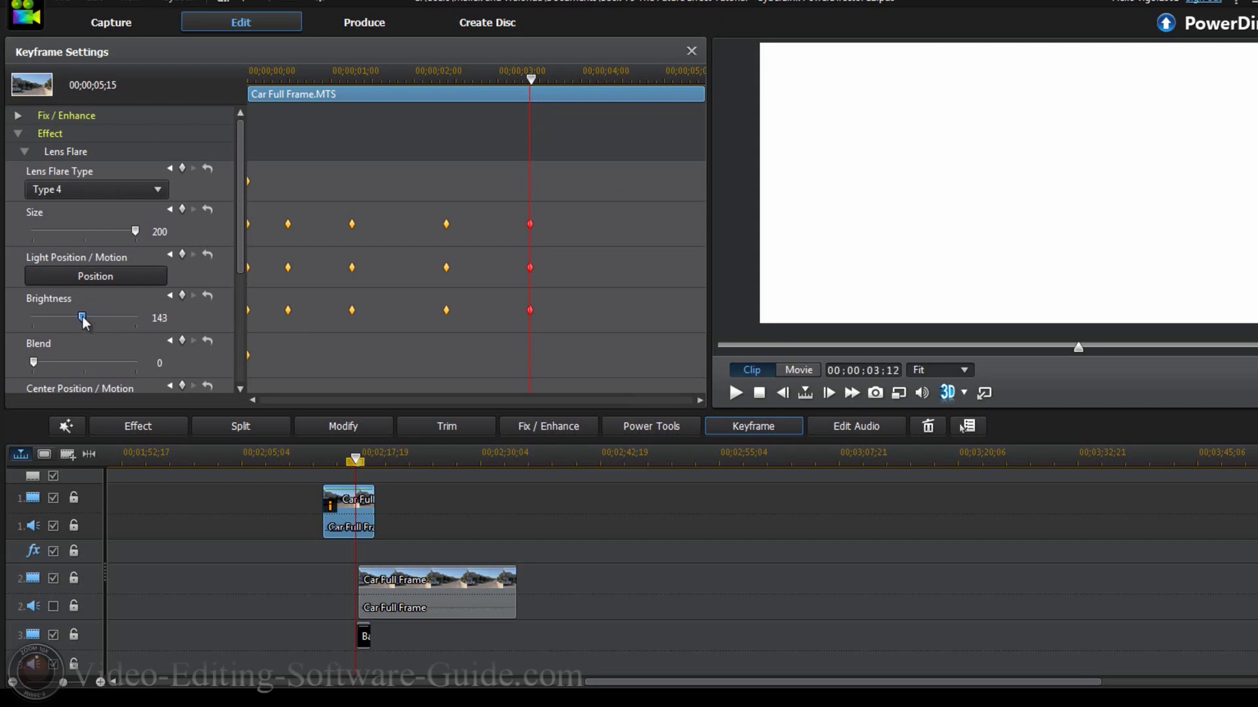
left_click_drag(81, 319, 76, 319)
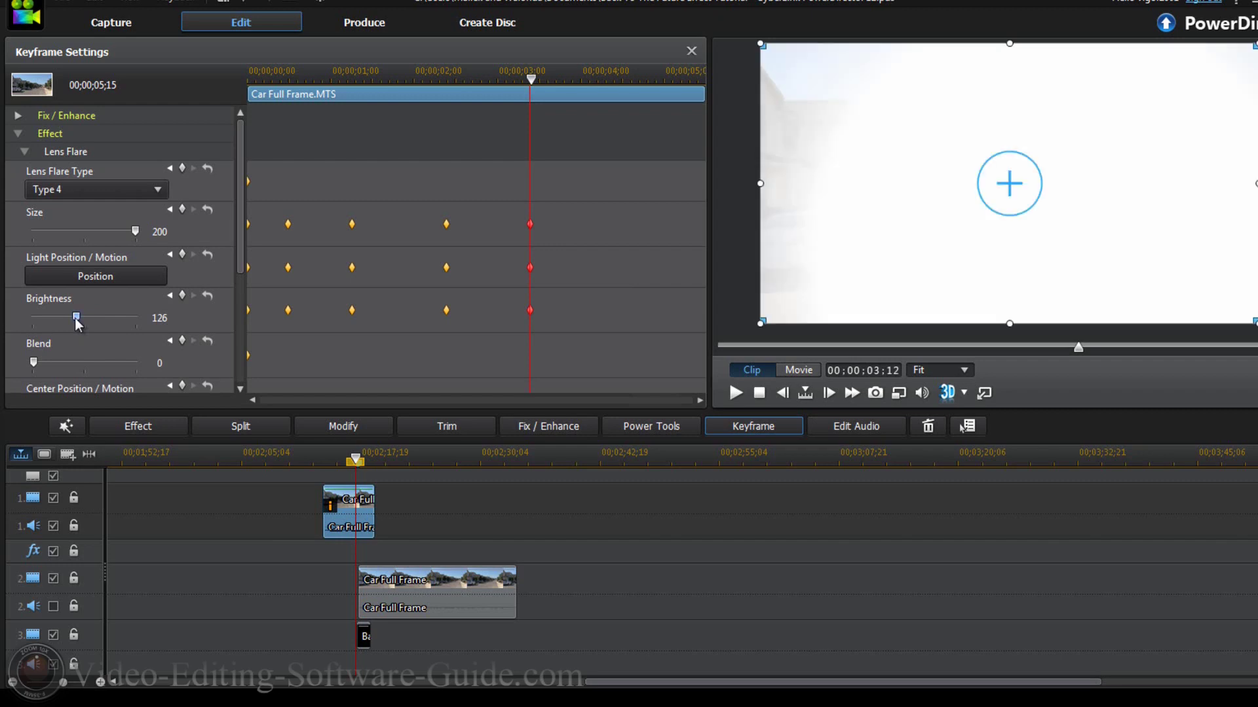
left_click_drag(76, 321, 70, 321)
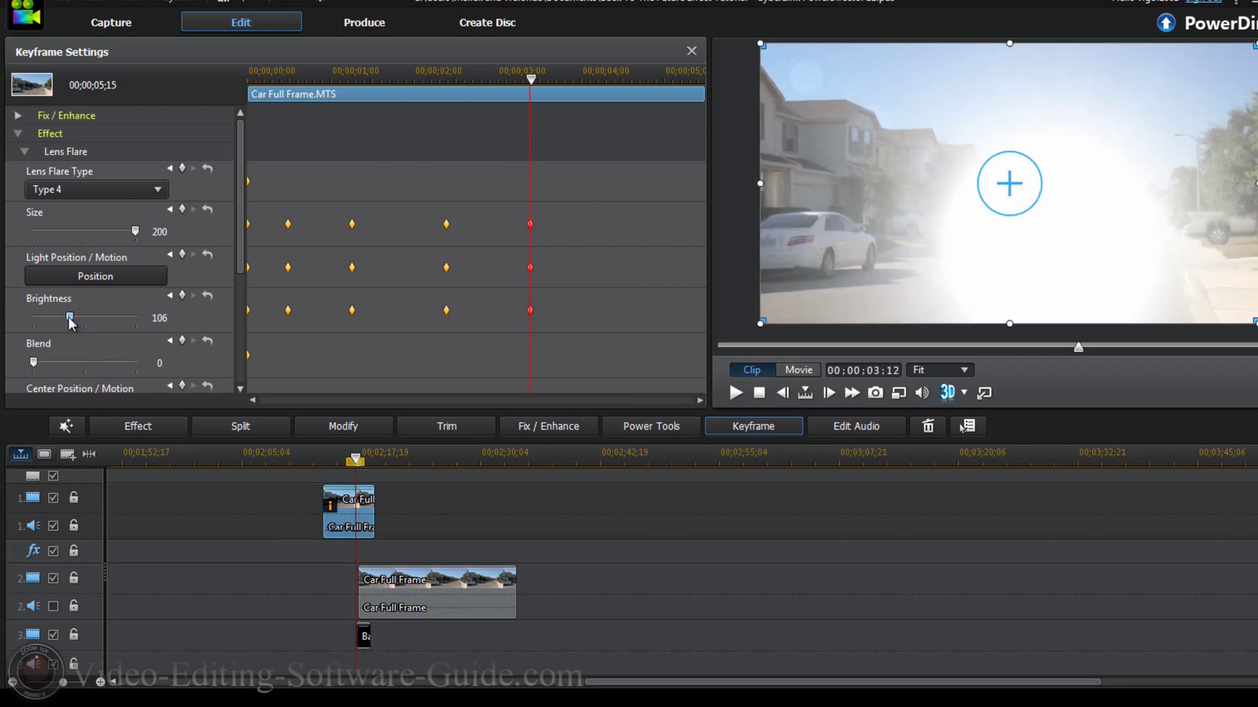
left_click_drag(68, 319, 72, 324)
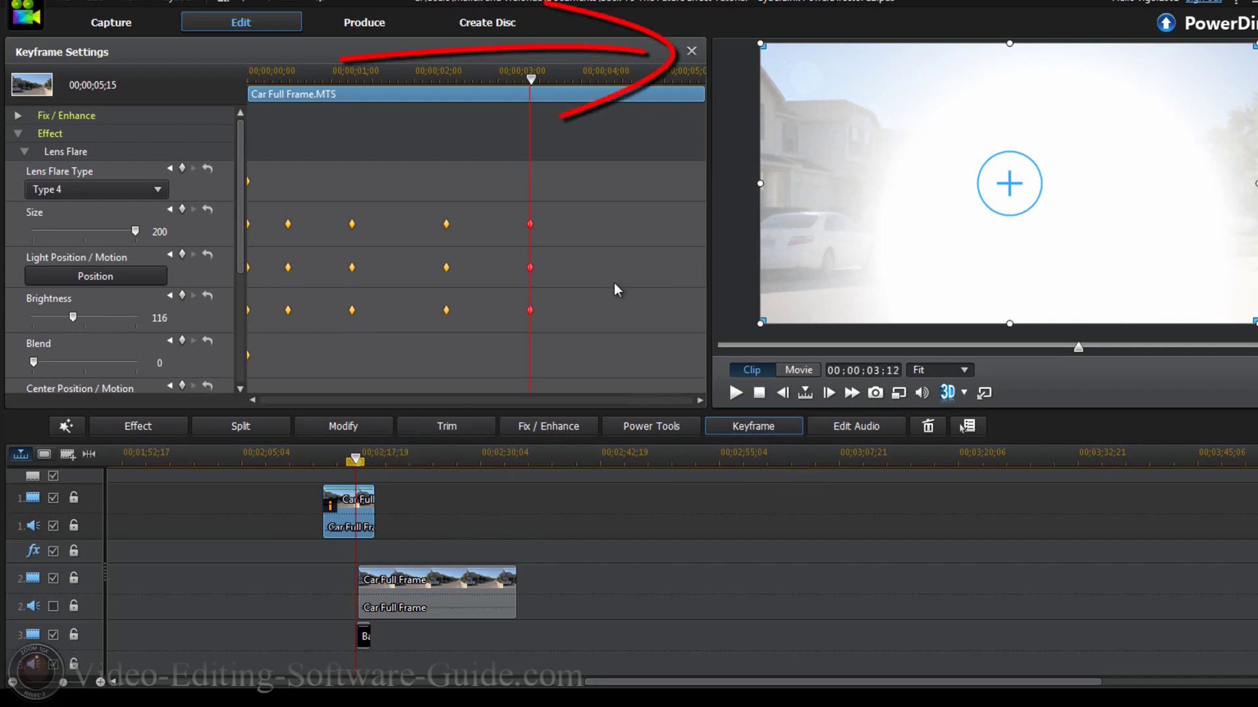
left_click(690, 50)
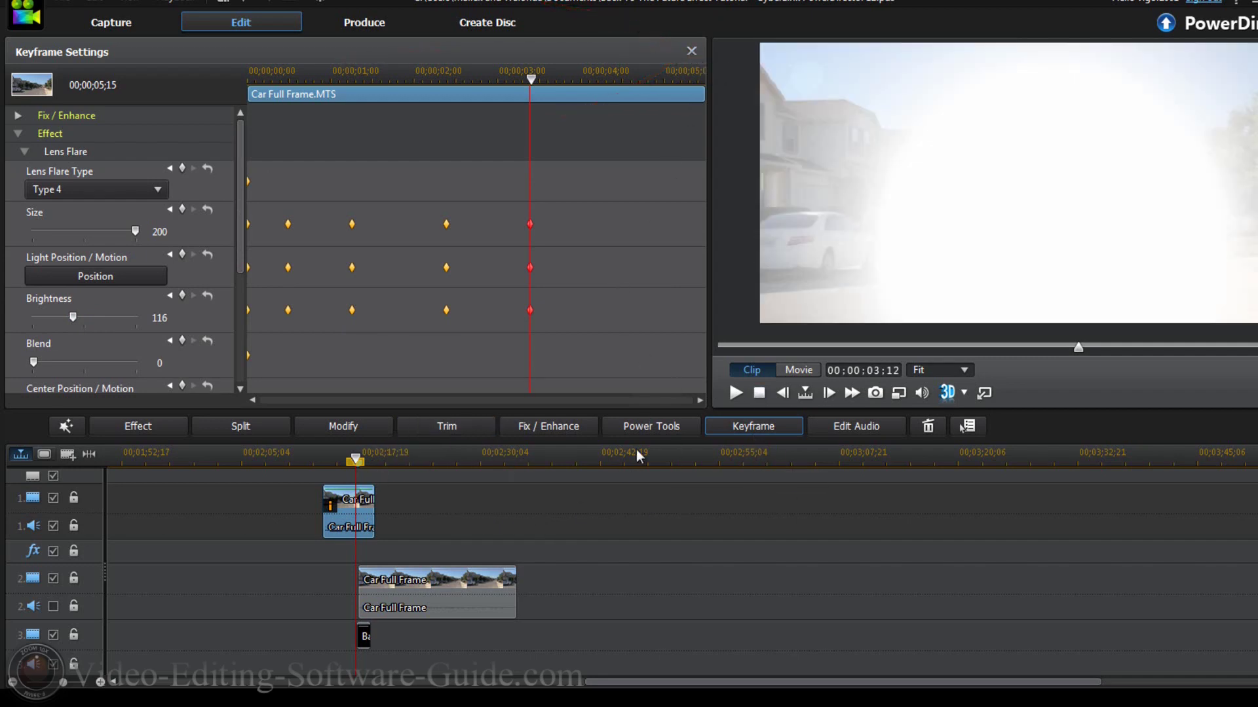